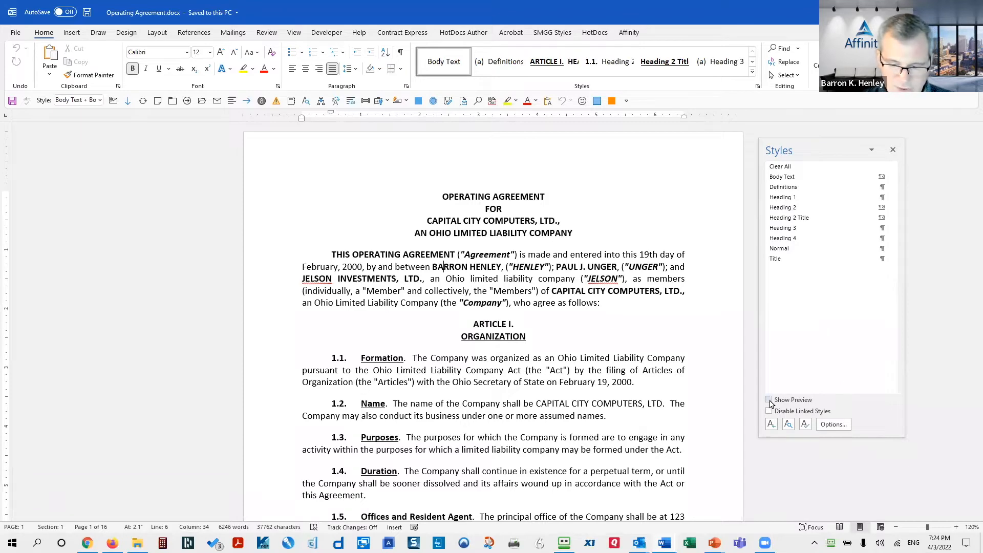
# Turn on style previews and dock the Styles pane beside the document, slightly widened
pyautogui.click(769, 400)
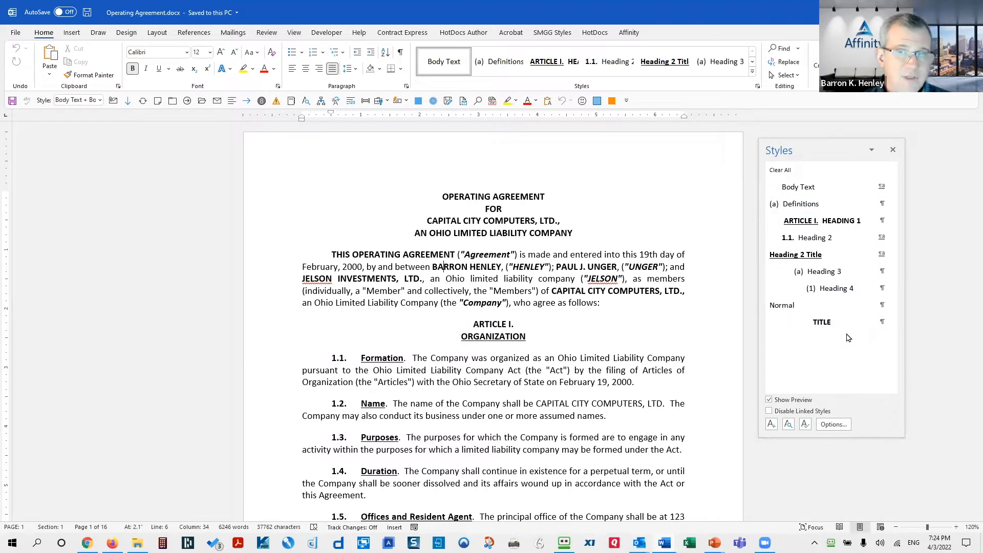
pyautogui.doubleClick(779, 151)
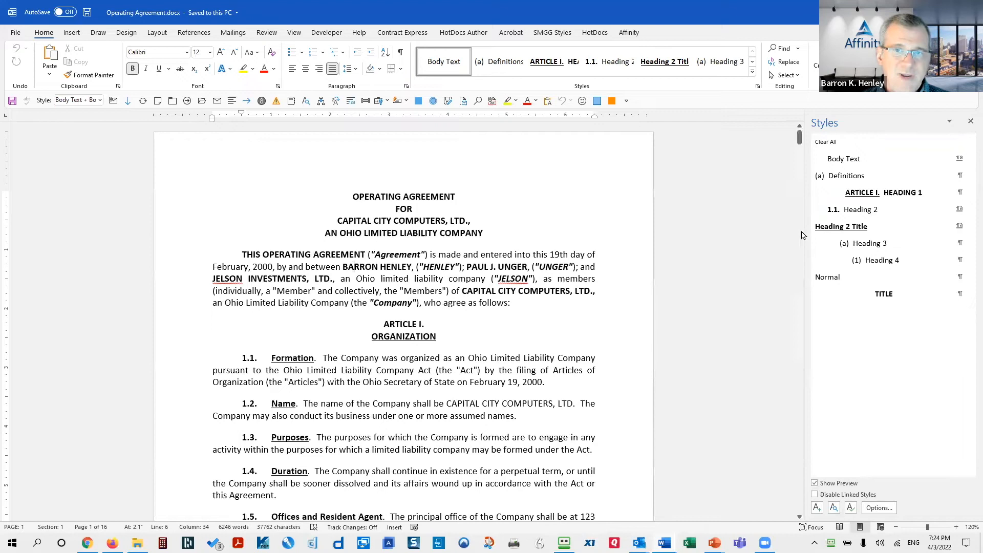
pyautogui.moveTo(806, 233)
pyautogui.mouseDown()
pyautogui.moveTo(758, 233)
pyautogui.moveTo(797, 233)
pyautogui.mouseUp()
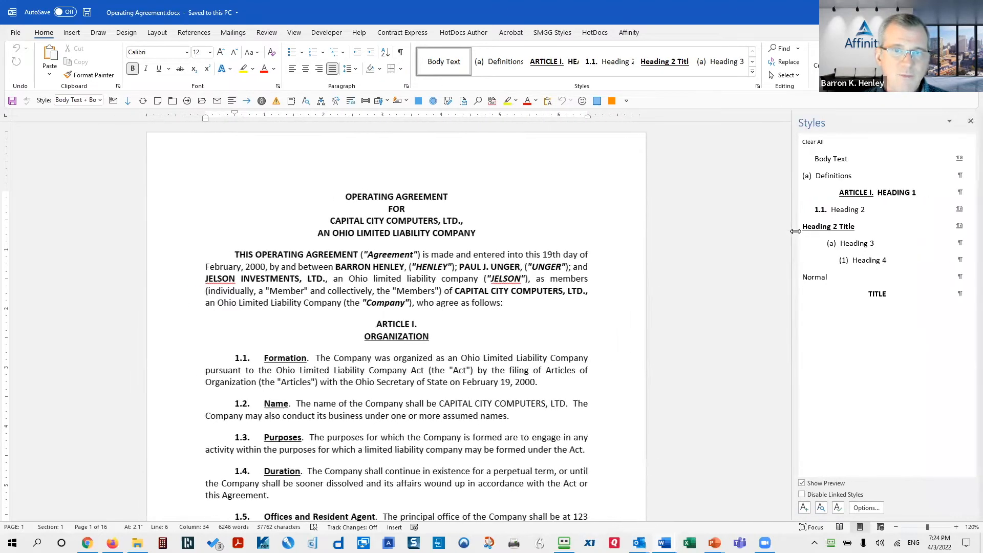
pyautogui.click(758, 87)
pyautogui.click(758, 87)
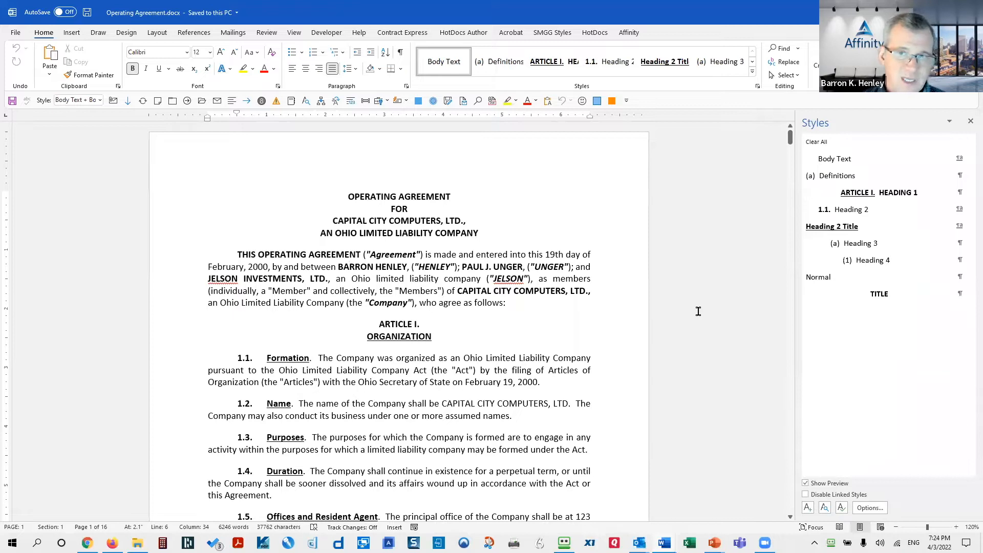
# Switch paragraph 1.2 Name between the Heading 3 and Heading 4 styles and return it to Heading 2
pyautogui.scroll(-2, 566, 390)
pyautogui.click(445, 344)
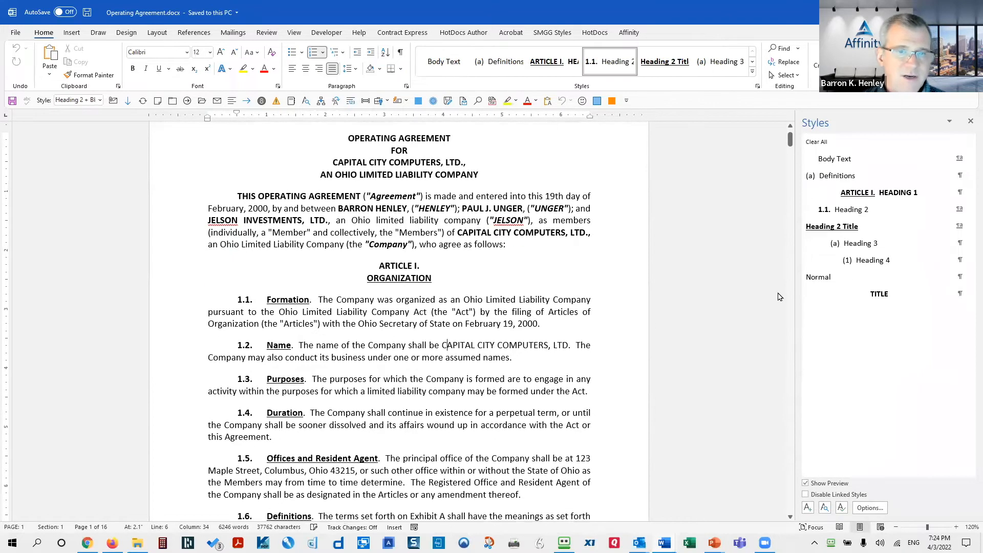
pyautogui.click(864, 244)
pyautogui.click(872, 257)
pyautogui.click(865, 245)
pyautogui.click(852, 209)
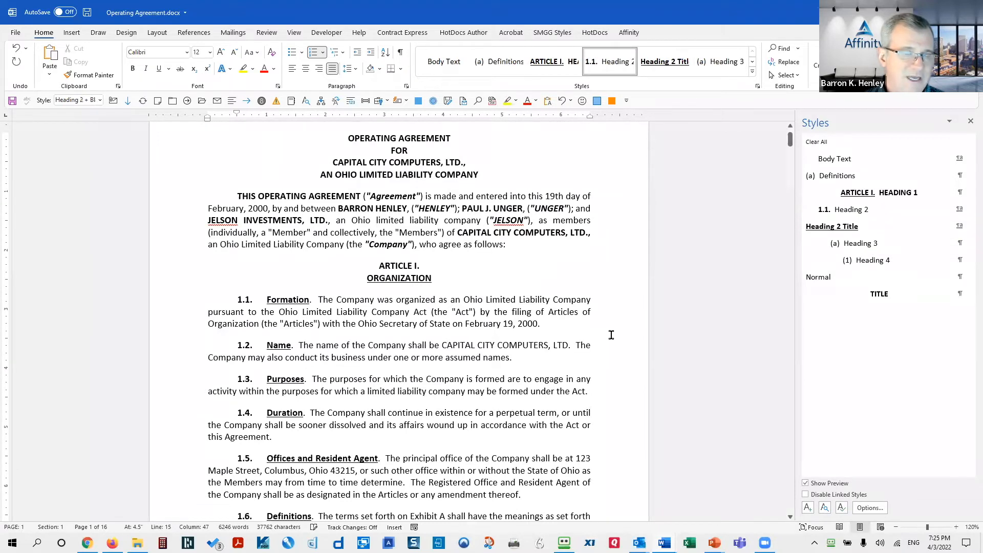
# Check the Heading 4 style's description and close Operating Agreement.docx
pyautogui.scroll(-2, 610, 325)
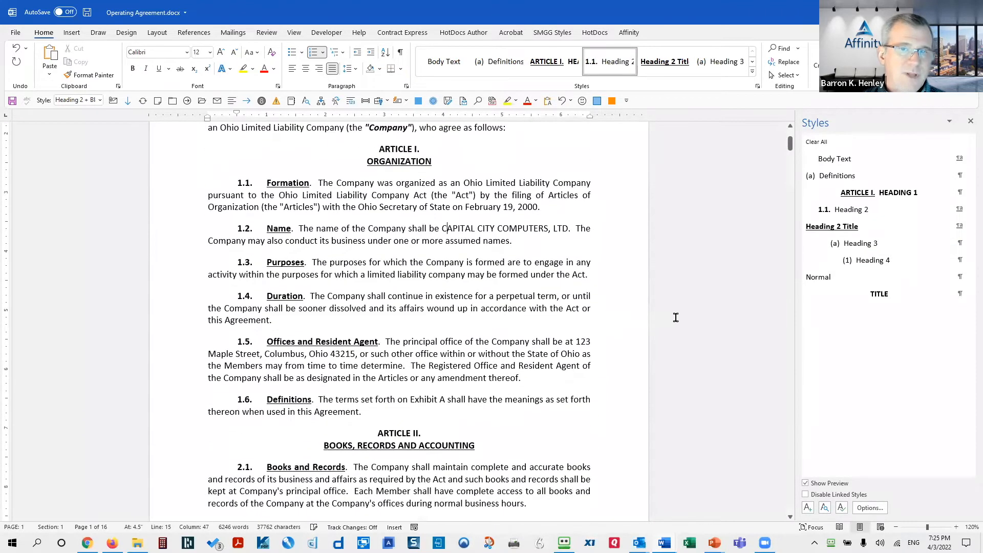
pyautogui.moveTo(869, 247)
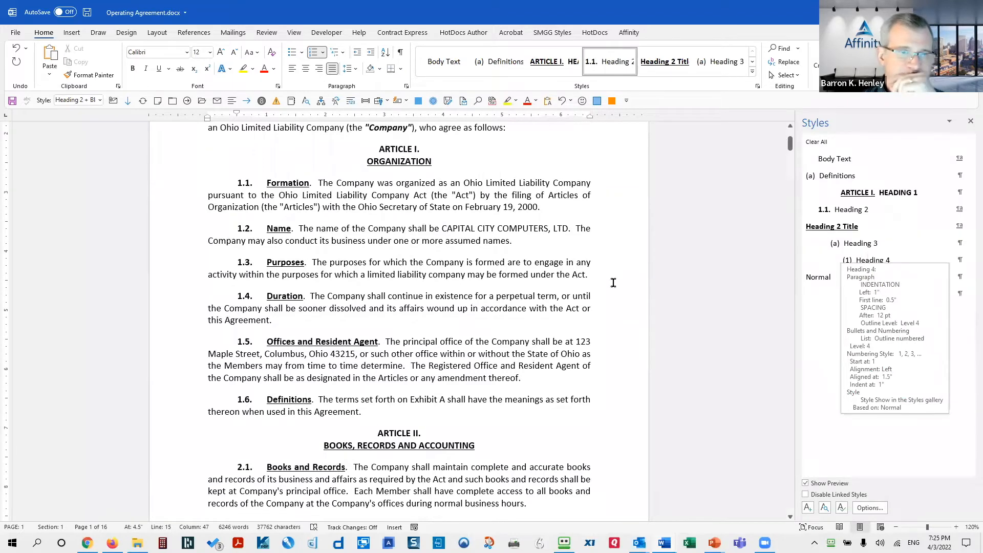
pyautogui.click(575, 315)
pyautogui.hotkey('ctrl', 'w')
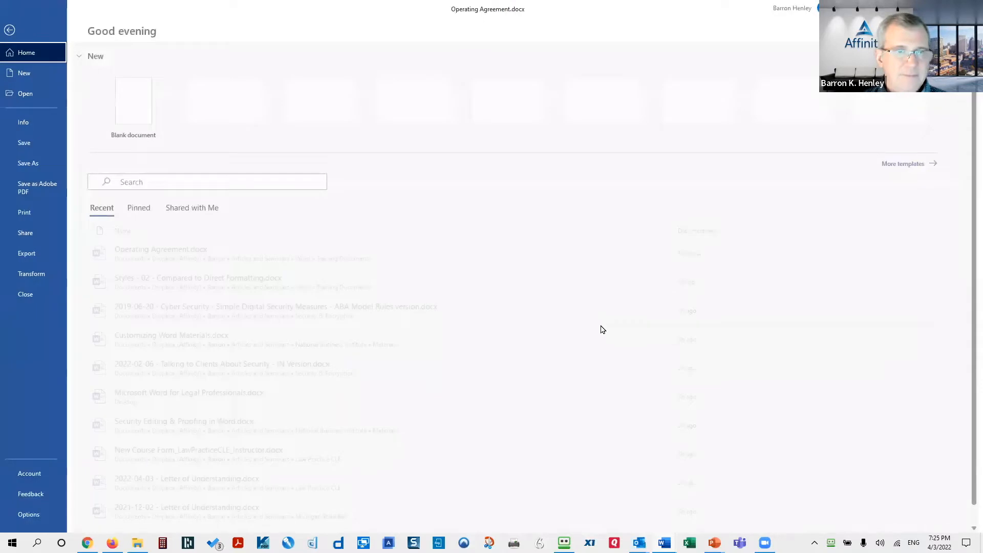
pyautogui.click(492, 292)
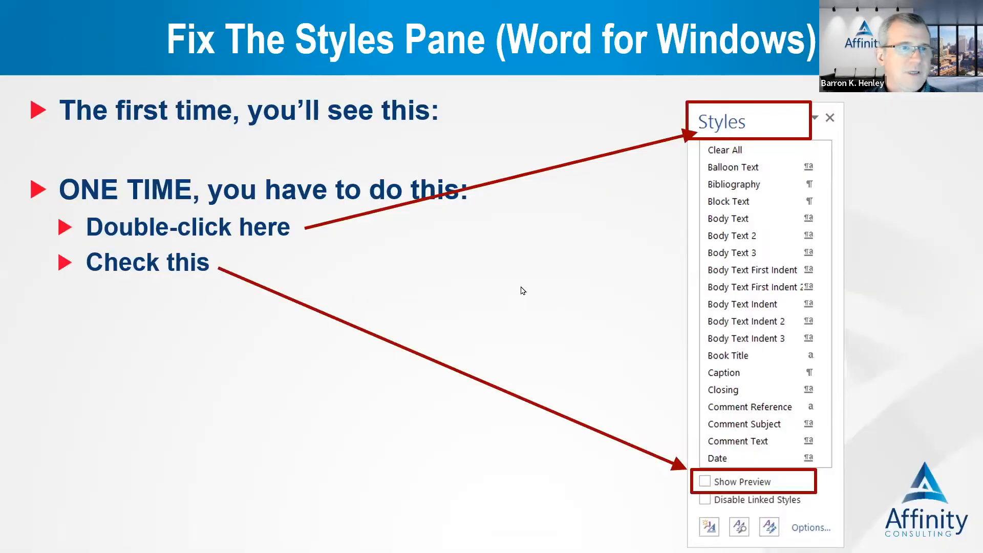
pyautogui.click(574, 304)
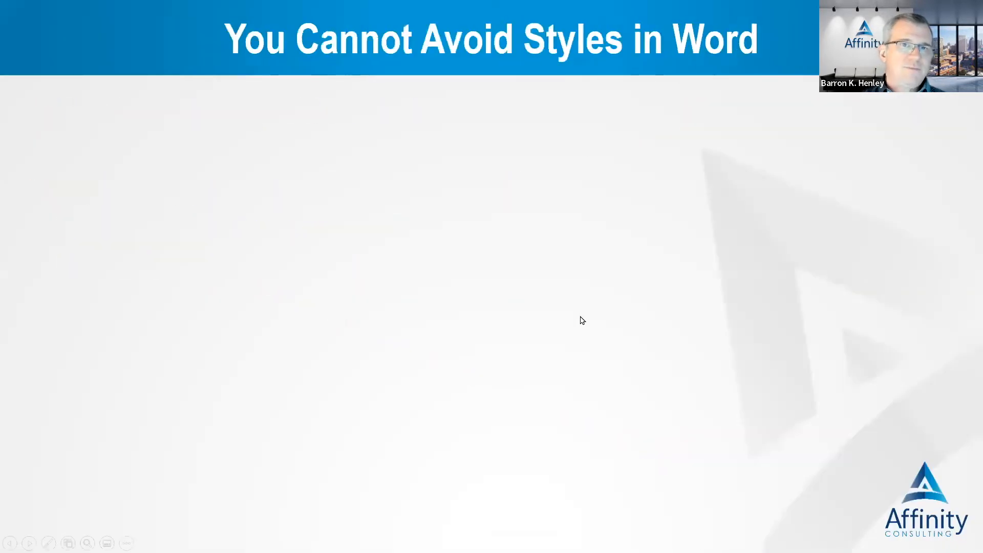
pyautogui.click(553, 308)
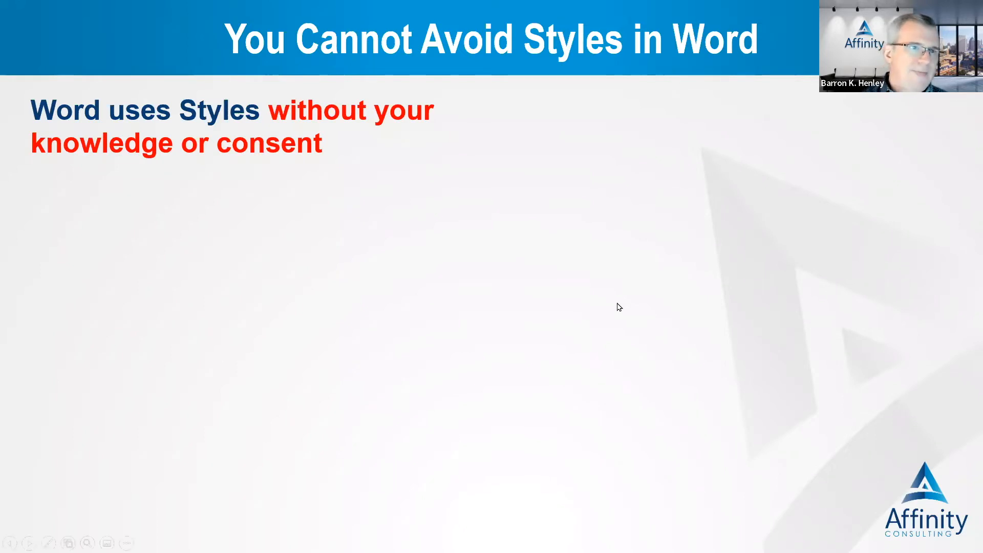
pyautogui.click(581, 291)
pyautogui.click(576, 306)
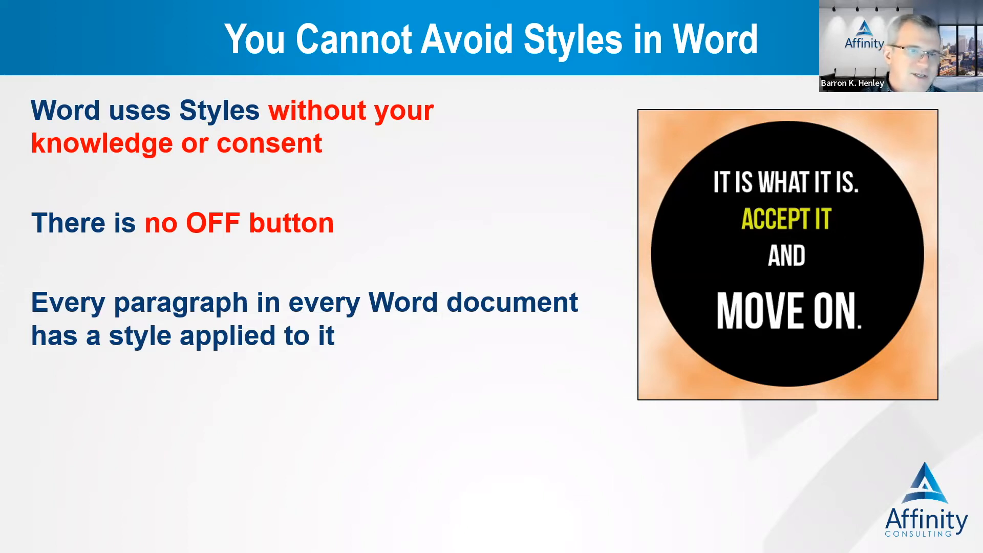
pyautogui.hotkey('alt', 'Tab')
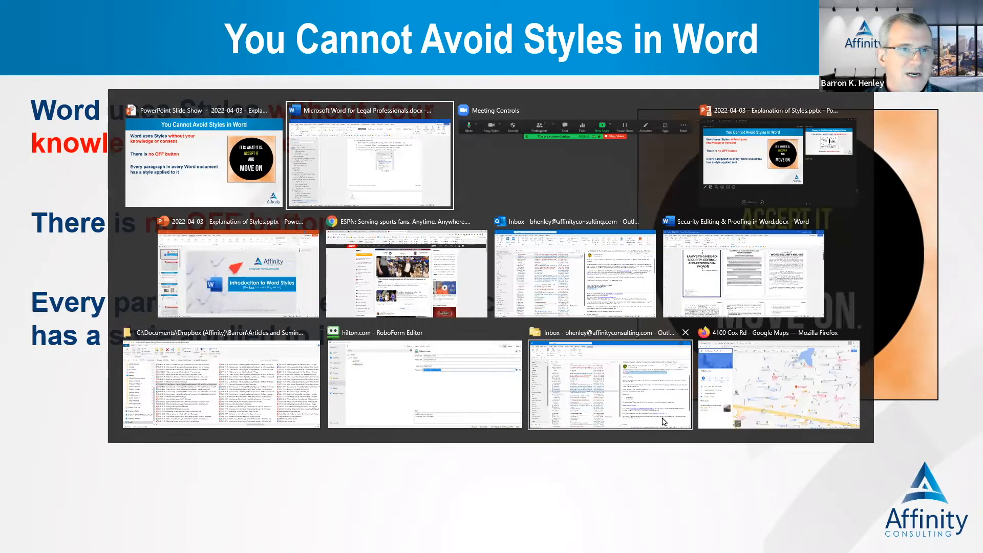
pyautogui.press('Escape')
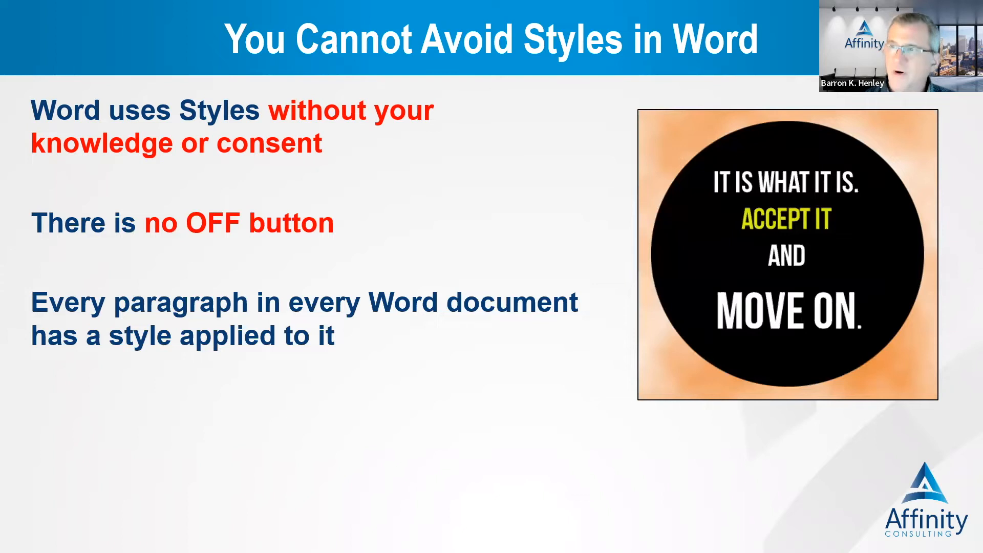
# Switch to Word with a blank document and close the Styles and Navigation panes
pyautogui.hotkey('alt', 'Tab')
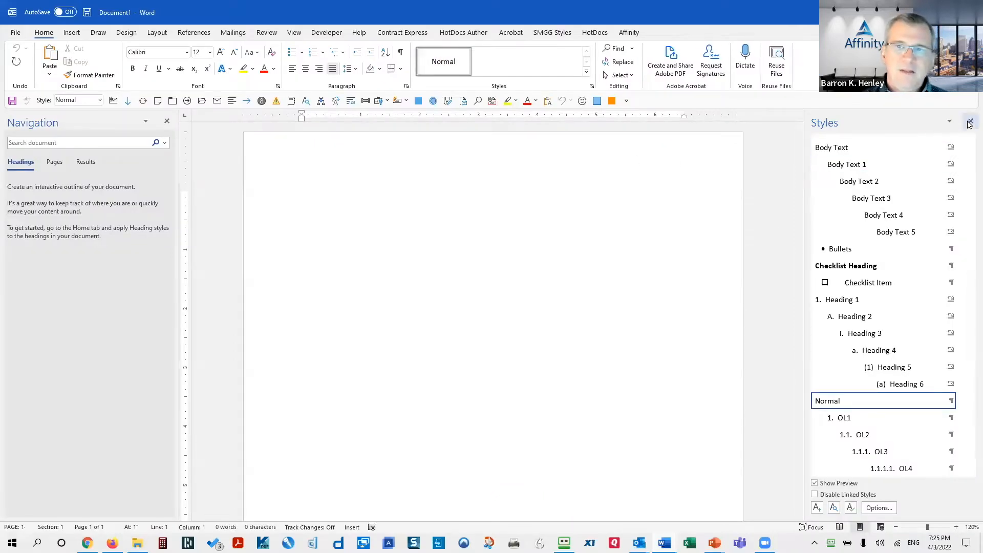
pyautogui.click(971, 120)
pyautogui.click(166, 122)
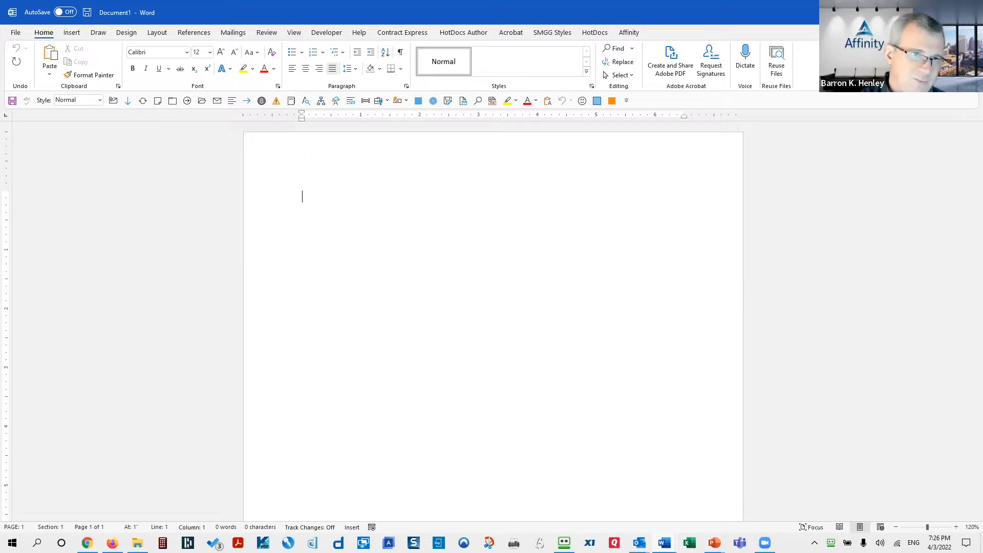
# Enter the text "ctrl shift S" in the blank document
pyautogui.write('ctrl')
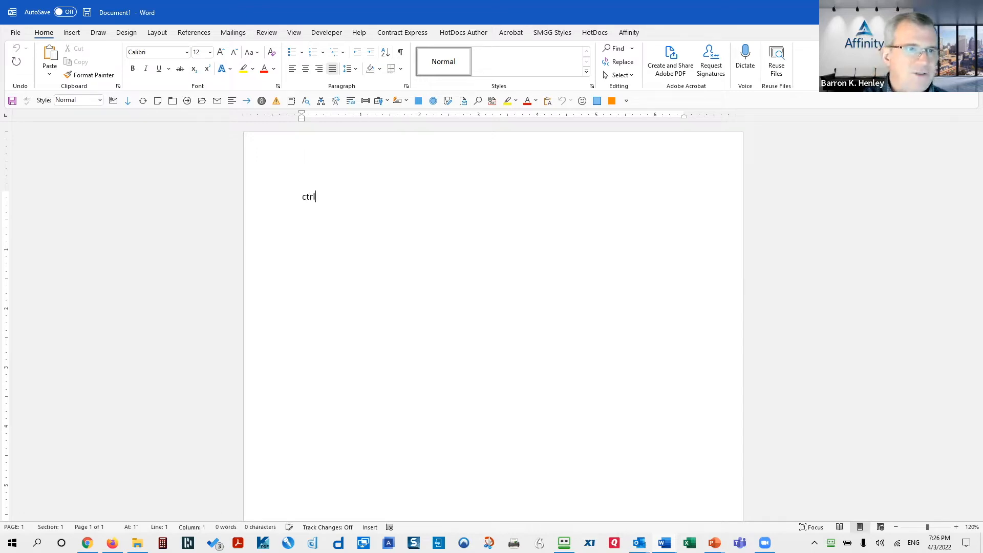
pyautogui.write(' shift S')
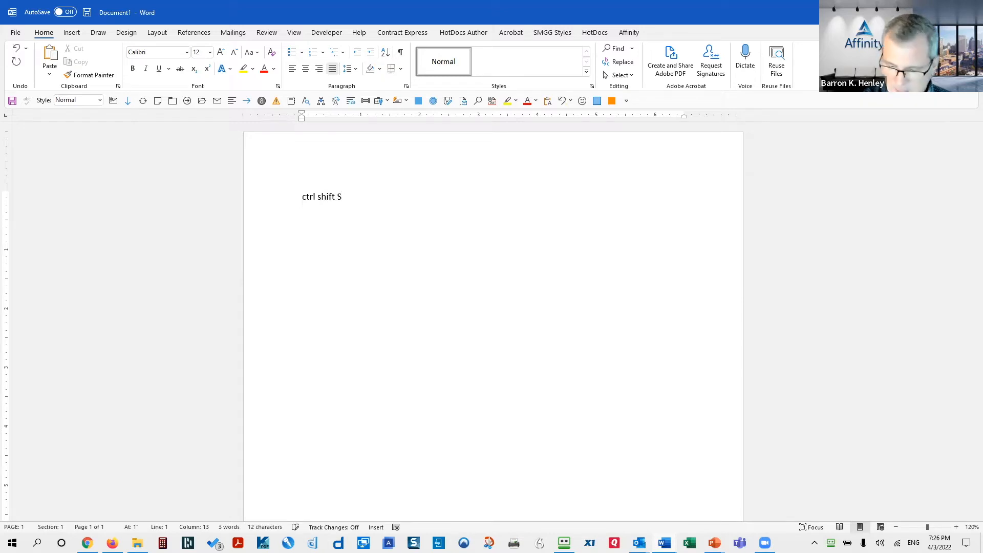
# Enlarge all the text to 58 pt and clear its character formatting again
pyautogui.hotkey('ctrl', 'a')
pyautogui.hotkey('ctrl', ']')
pyautogui.hotkey('ctrl', ']')
pyautogui.hotkey('ctrl', ']')
pyautogui.hotkey('ctrl', ']')
pyautogui.hotkey('ctrl', ']')
pyautogui.hotkey('ctrl', ']')
pyautogui.hotkey('ctrl', ']')
pyautogui.hotkey('ctrl', ']')
pyautogui.hotkey('ctrl', ']')
pyautogui.hotkey('ctrl', ']')
pyautogui.hotkey('ctrl', ']')
pyautogui.hotkey('ctrl', ']')
pyautogui.hotkey('ctrl', ']')
pyautogui.hotkey('ctrl', ']')
pyautogui.hotkey('ctrl', ']')
pyautogui.hotkey('ctrl', ']')
pyautogui.hotkey('ctrl', ']')
pyautogui.hotkey('ctrl', ']')
pyautogui.hotkey('ctrl', ']')
pyautogui.hotkey('ctrl', ']')
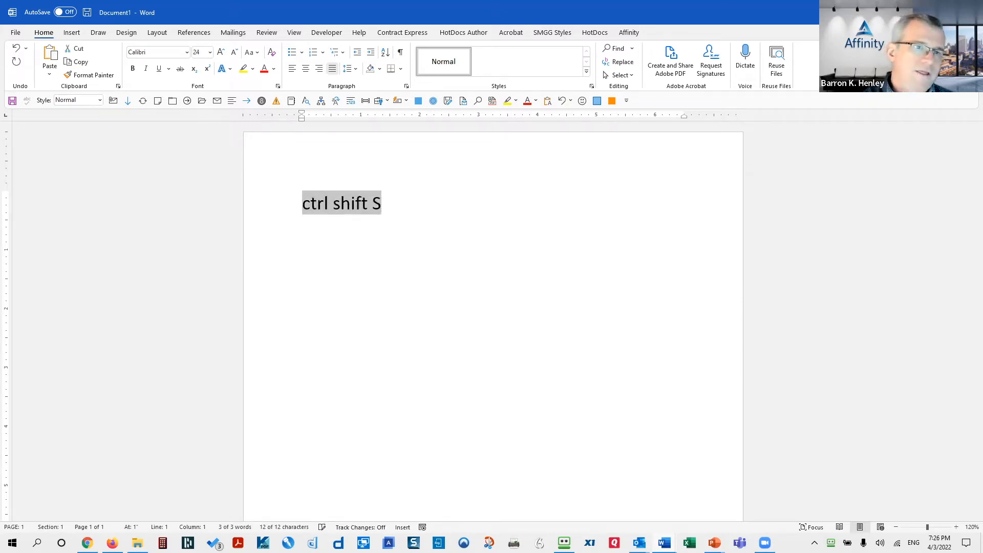
pyautogui.hotkey('ctrl', ']')
pyautogui.hotkey('ctrl', ']')
pyautogui.hotkey('ctrl', ']')
pyautogui.hotkey('ctrl', ']')
pyautogui.hotkey('ctrl', ']')
pyautogui.hotkey('ctrl', ']')
pyautogui.hotkey('ctrl', ']')
pyautogui.hotkey('ctrl', ']')
pyautogui.hotkey('ctrl', ']')
pyautogui.hotkey('ctrl', ']')
pyautogui.hotkey('ctrl', ']')
pyautogui.hotkey('ctrl', ']')
pyautogui.hotkey('ctrl', ']')
pyautogui.hotkey('ctrl', ']')
pyautogui.hotkey('ctrl', ']')
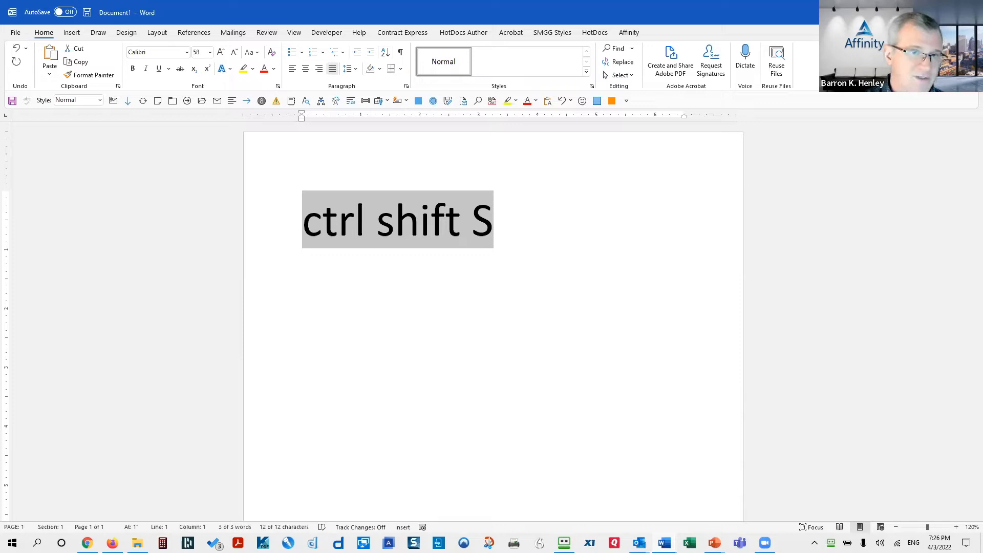
pyautogui.hotkey('ctrl', 'space')
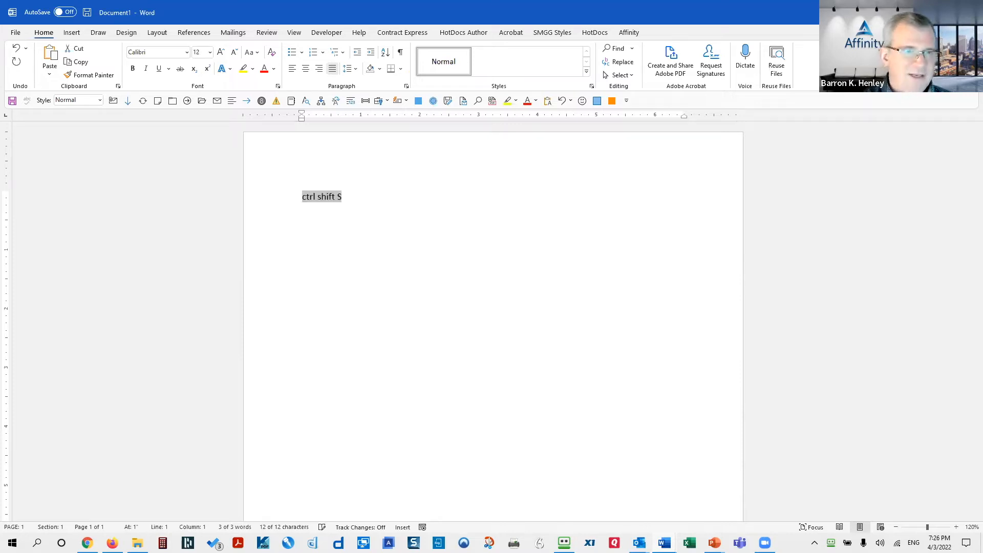
# Open the Apply Styles window, place it beside the text and check which style the "ctrl shift S" line uses
pyautogui.press('Left')
pyautogui.hotkey('ctrl', 'shift', 's')
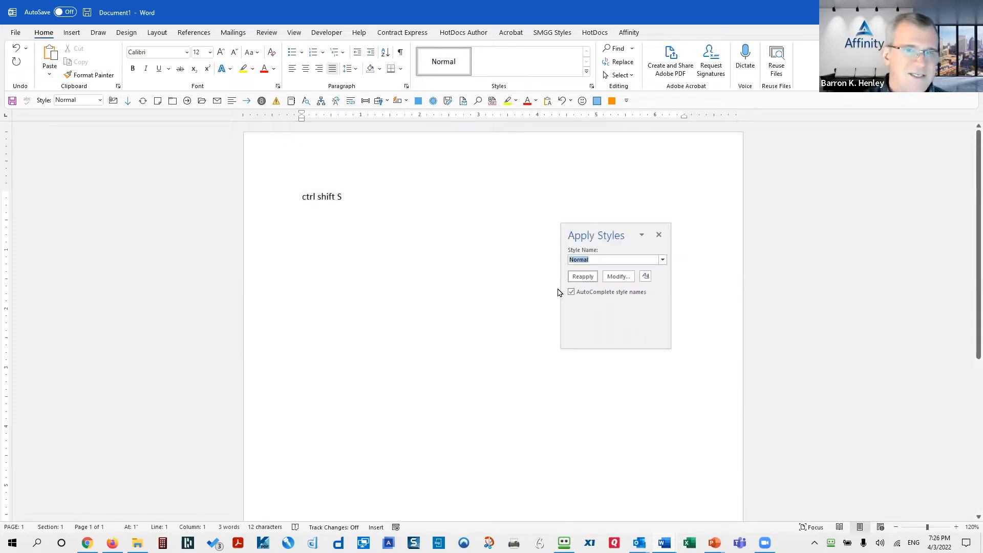
pyautogui.moveTo(598, 238); pyautogui.dragTo(577, 198)
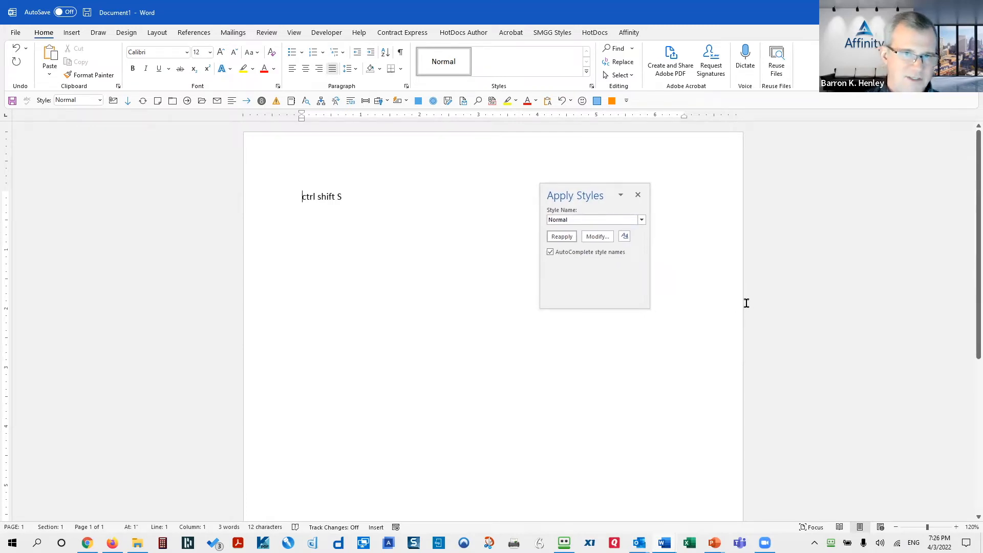
pyautogui.click(326, 197)
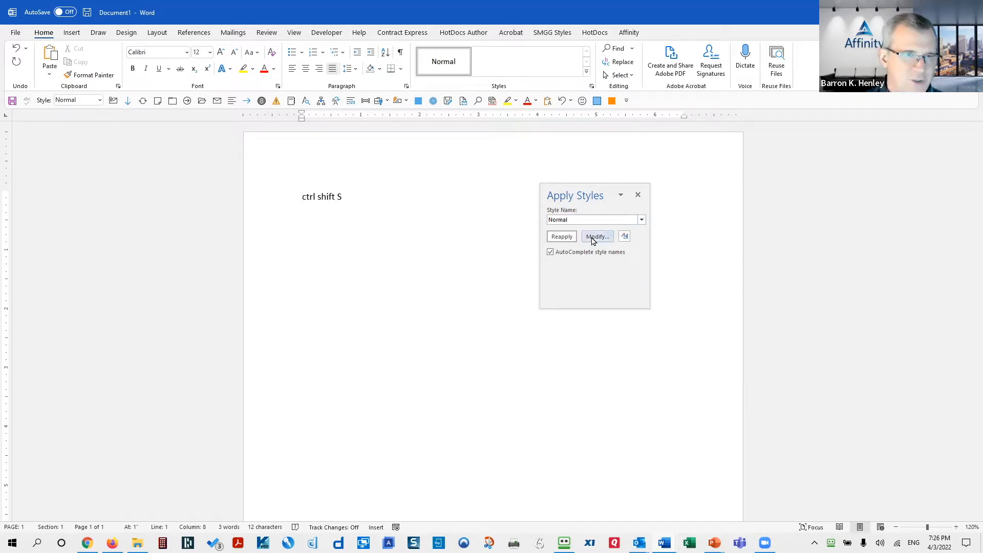
pyautogui.press('End')
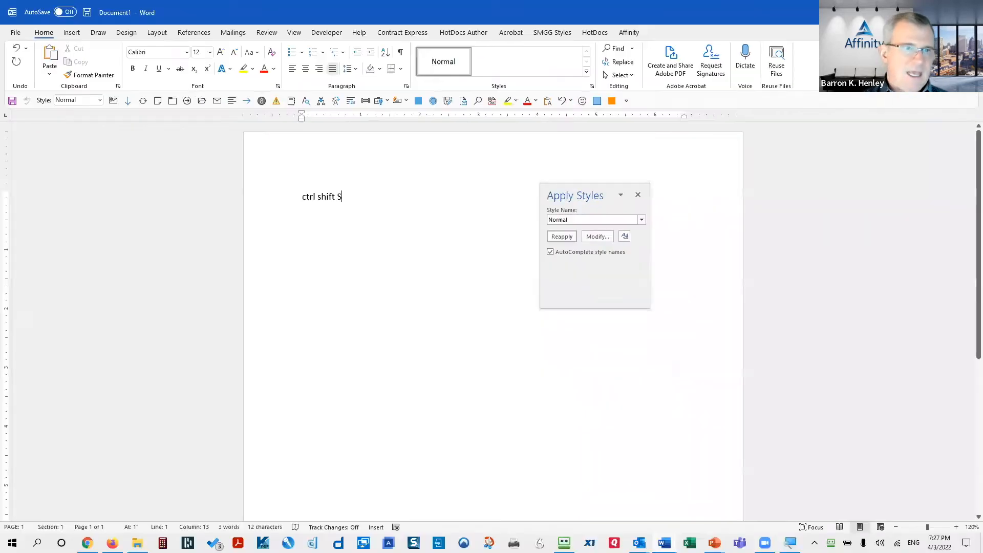
# Add the text "sdafs" to the header and "adf" to the footer, and return to the document body
pyautogui.doubleClick(395, 154)
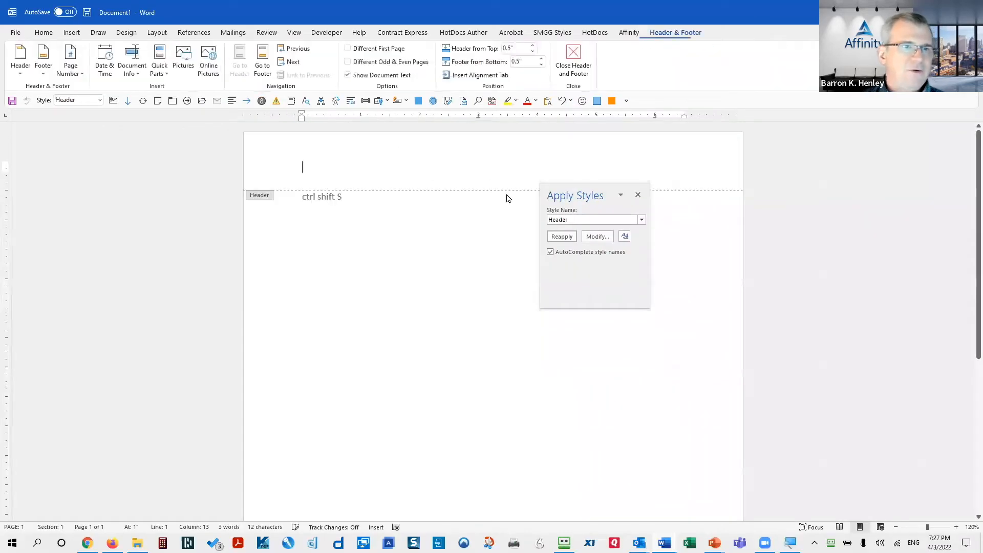
pyautogui.write('sdafs')
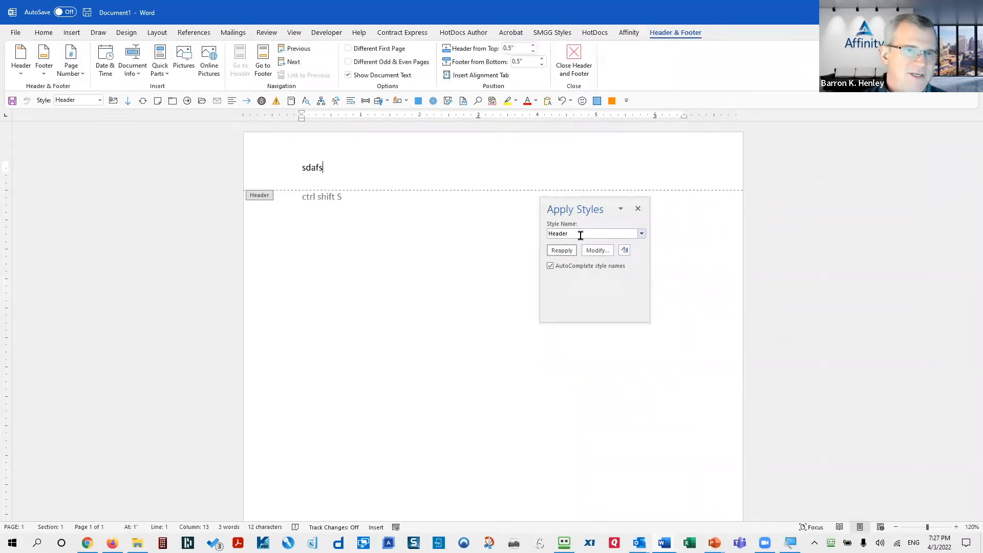
pyautogui.scroll(-6, 468, 397)
pyautogui.click(387, 475)
pyautogui.write('adf')
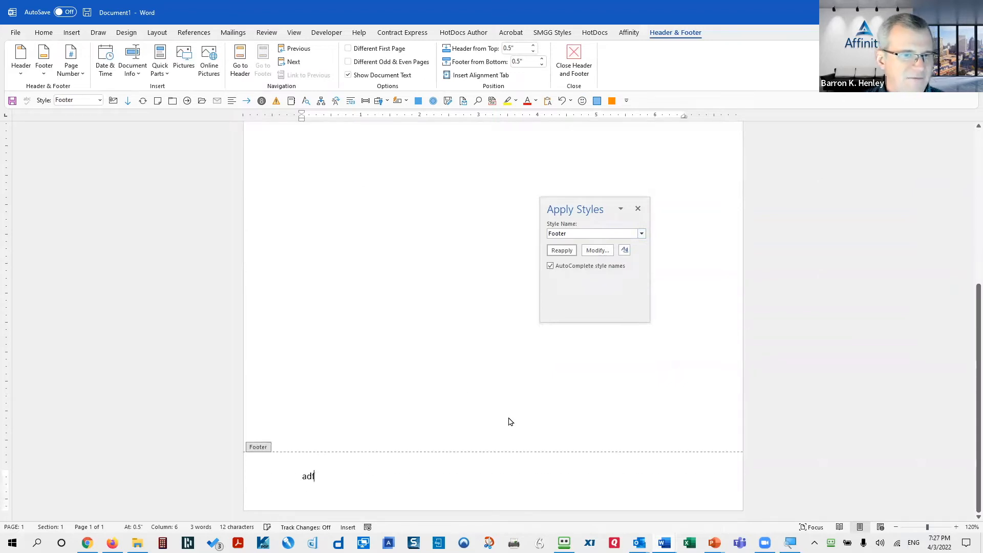
pyautogui.scroll(5, 484, 251)
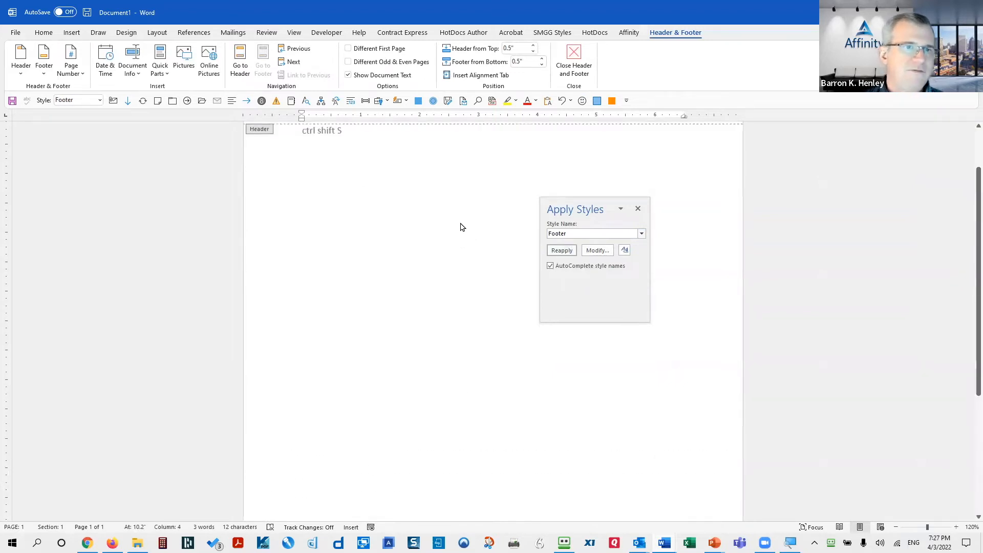
pyautogui.click(575, 69)
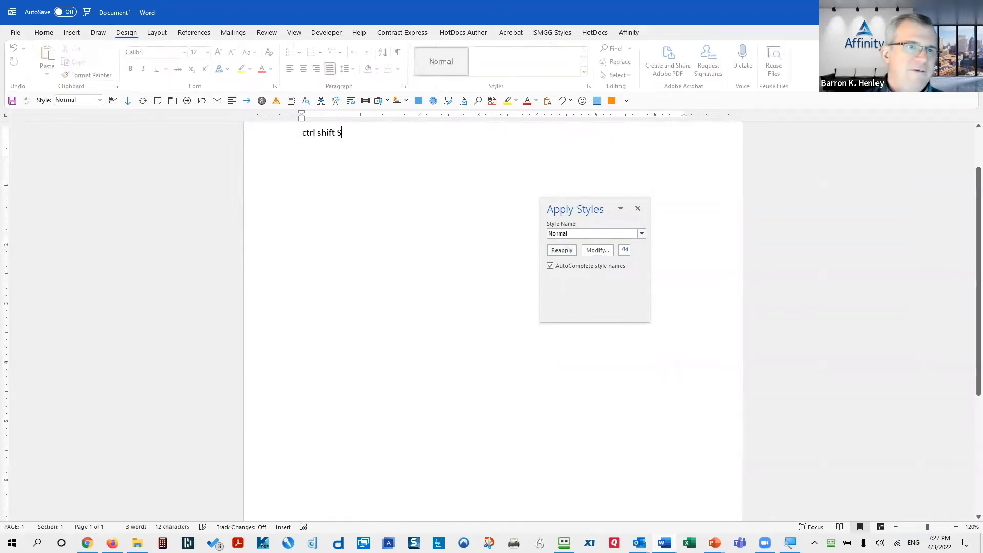
# Insert a footnote after "ctrl shift S" with the text "asdfasdfasfed"
pyautogui.click(194, 32)
pyautogui.click(117, 61)
pyautogui.write('asdfasdfasfed')
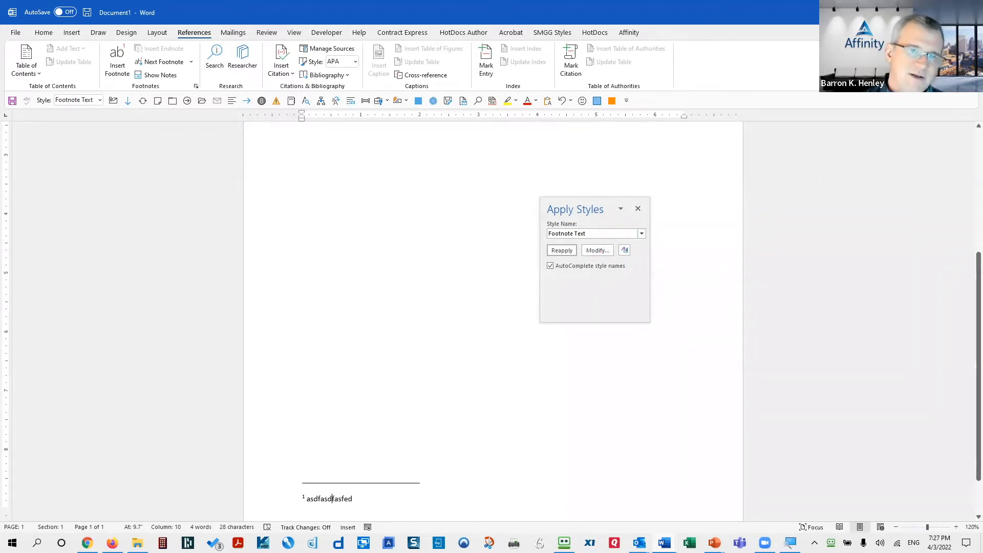
# Close the Apply Styles window and switch back to the PowerPoint slide show
pyautogui.click(638, 208)
pyautogui.scroll(7, 638, 209)
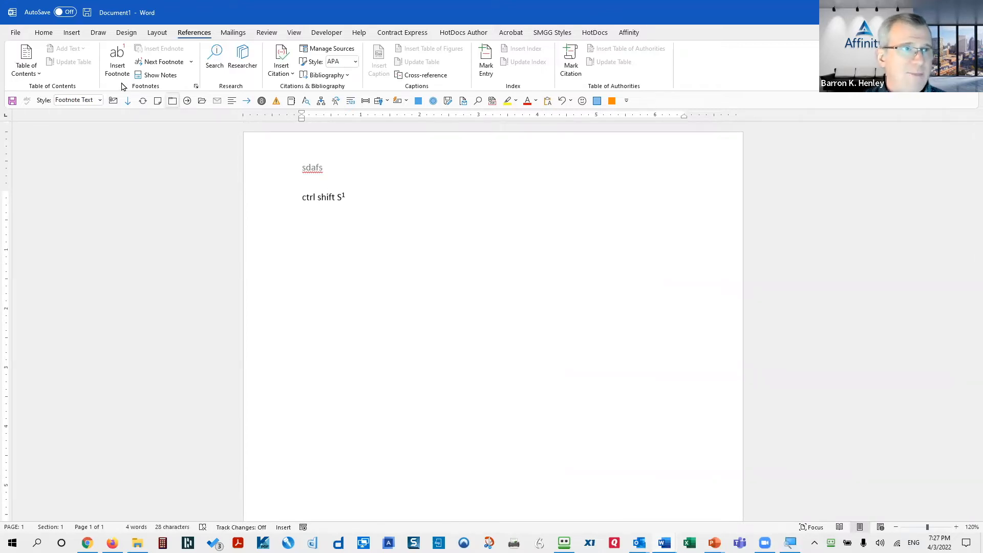
pyautogui.click(44, 32)
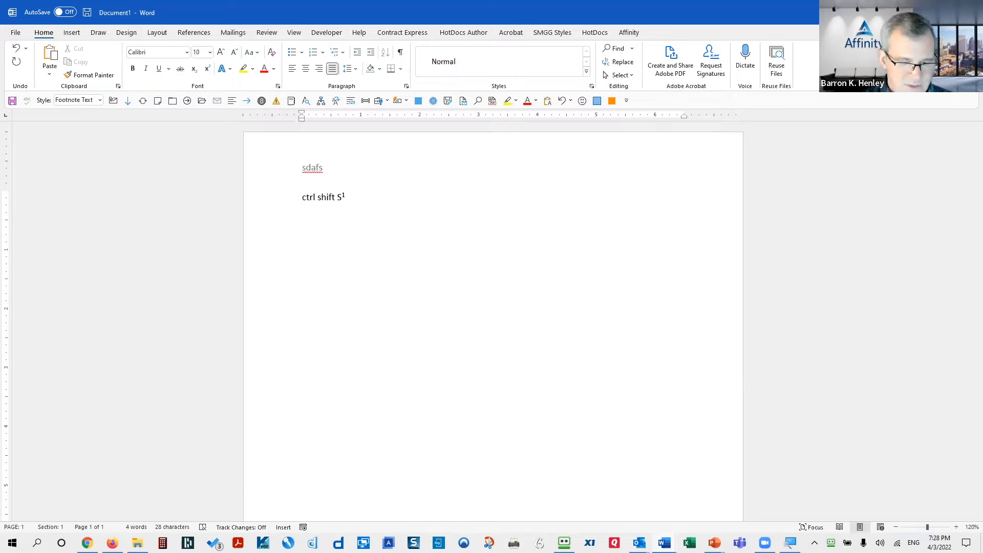
pyautogui.hotkey('alt', 'Tab')
pyautogui.hotkey('alt', 'Tab')
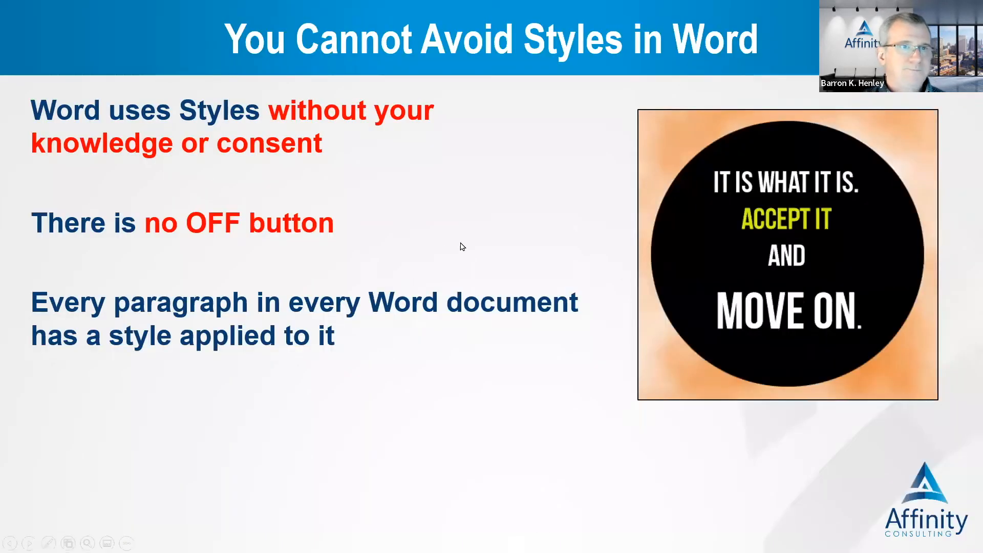
# Open Format Painter Demonstration File.docx from the slide and show the Styles pane beside the document
pyautogui.click(461, 243)
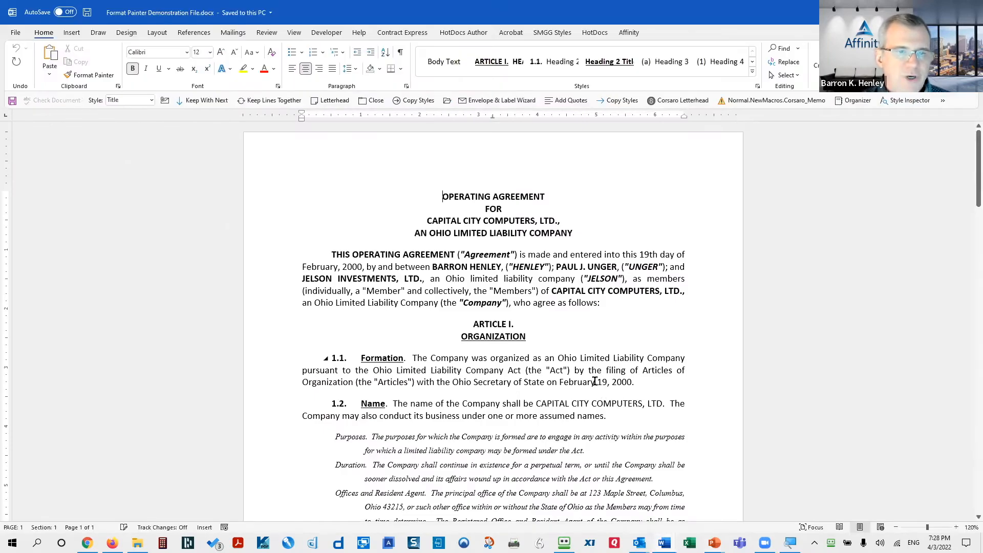
pyautogui.scroll(-5, 595, 383)
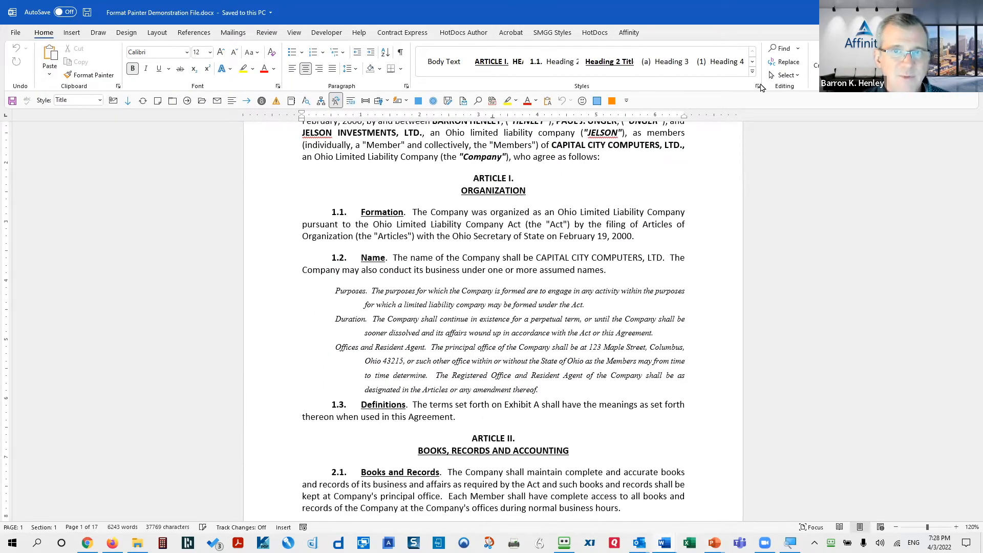
pyautogui.click(758, 86)
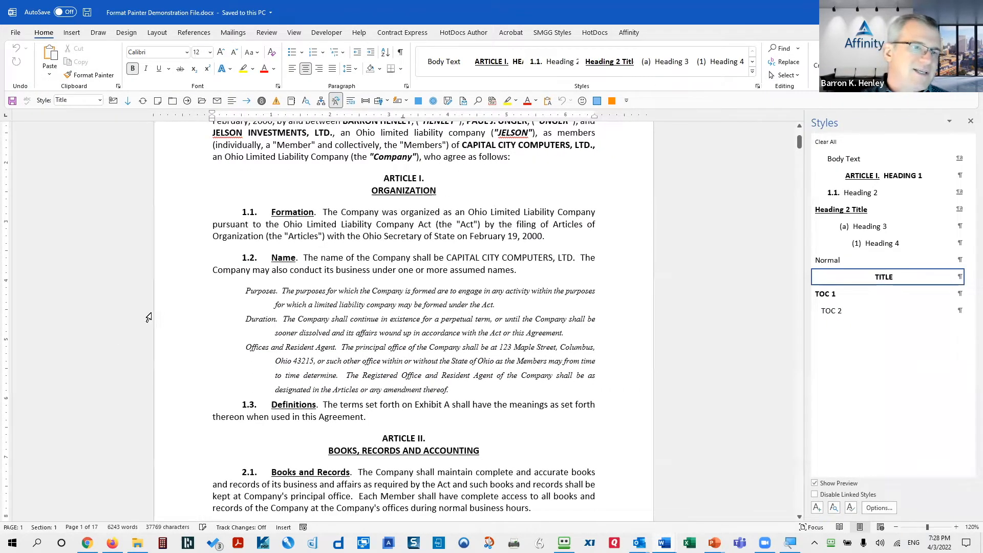
# Apply the Heading 2 style to the italic Purposes, Duration, and Offices and Resident Agent paragraphs together
pyautogui.moveTo(163, 303); pyautogui.dragTo(168, 403)
pyautogui.click(447, 319)
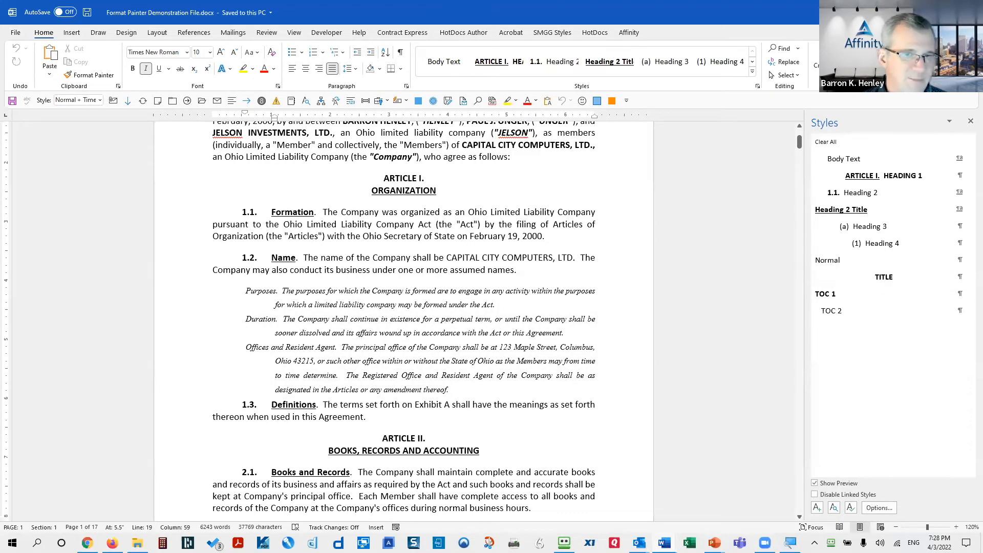
pyautogui.moveTo(174, 298); pyautogui.dragTo(177, 398)
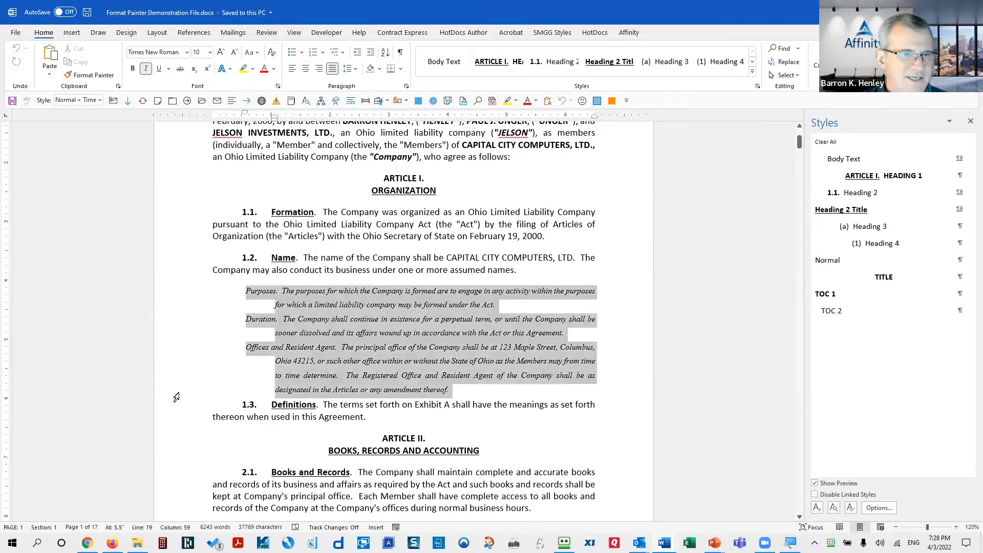
pyautogui.click(953, 193)
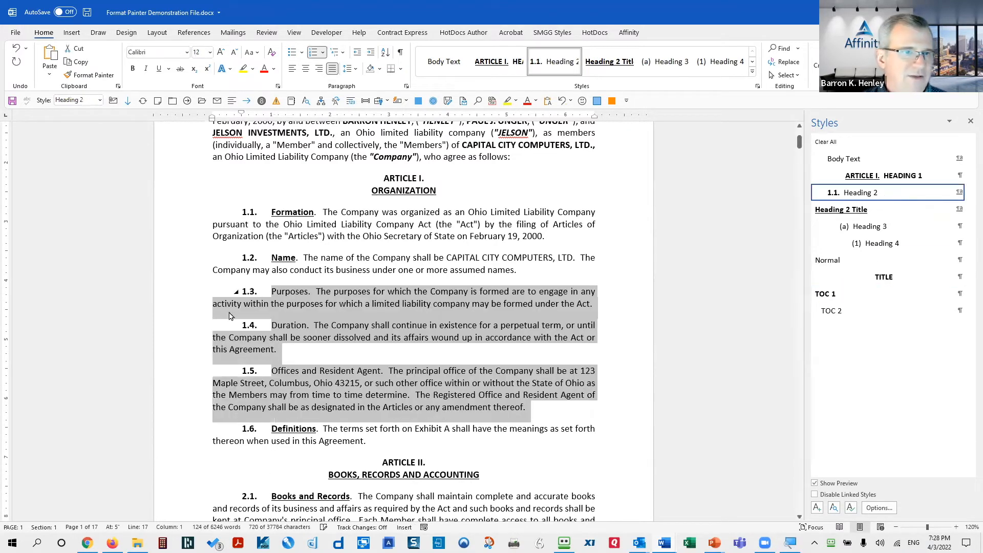
# Apply Heading 2 Title to the Purposes, Duration, and Offices and Resident Agent lead-in words, and undo both style changes
pyautogui.doubleClick(284, 292)
pyautogui.keyDown('ctrl'); pyautogui.doubleClick(282, 325); pyautogui.keyUp('ctrl')
pyautogui.moveTo(256, 373); pyautogui.dragTo(381, 373)
pyautogui.click(842, 209)
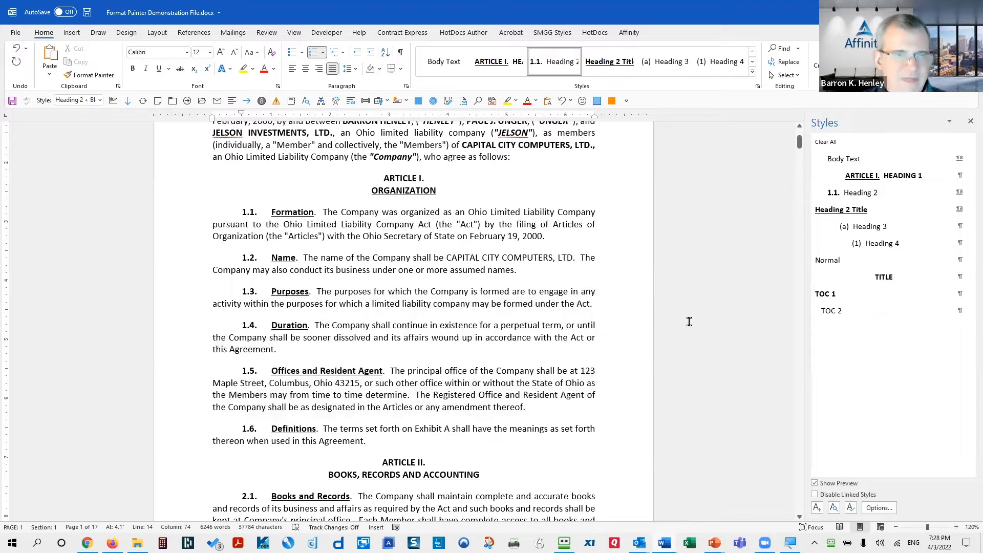
pyautogui.hotkey('ctrl', 'z')
pyautogui.hotkey('ctrl', 'z')
# Format the Purposes, Duration, and Offices and Resident Agent paragraphs in underlined 5 pt Inter Medium
pyautogui.click(271, 291)
pyautogui.moveTo(167, 328); pyautogui.dragTo(165, 392)
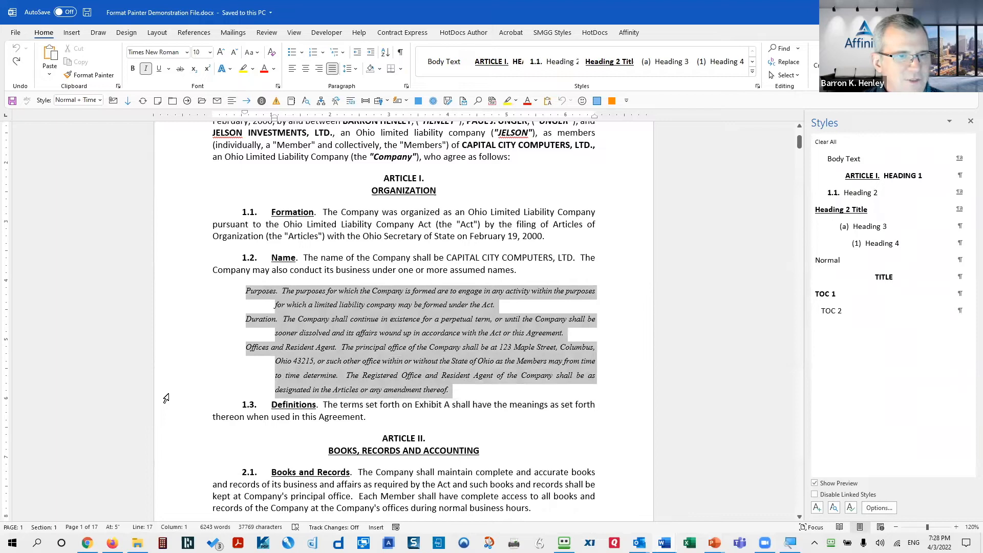
pyautogui.click(187, 52)
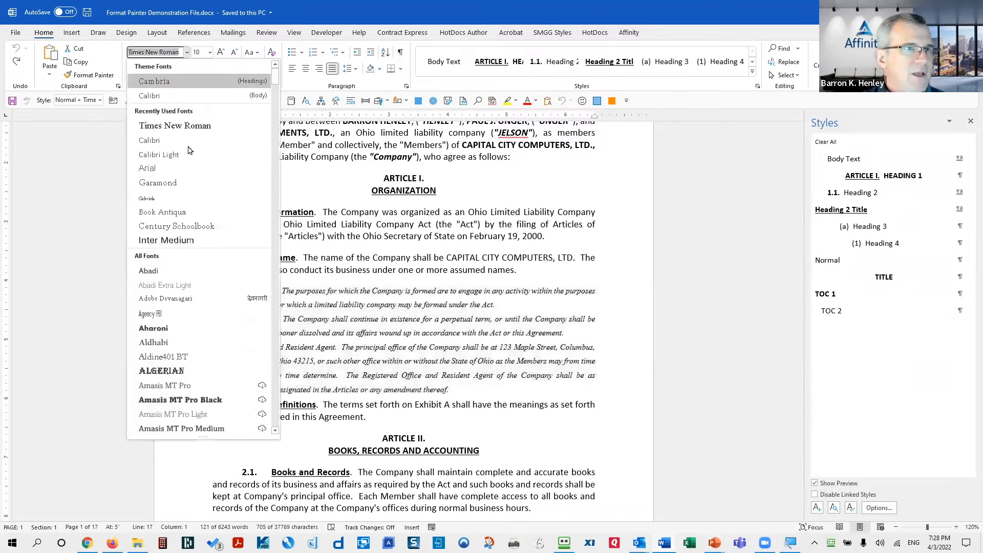
pyautogui.click(167, 240)
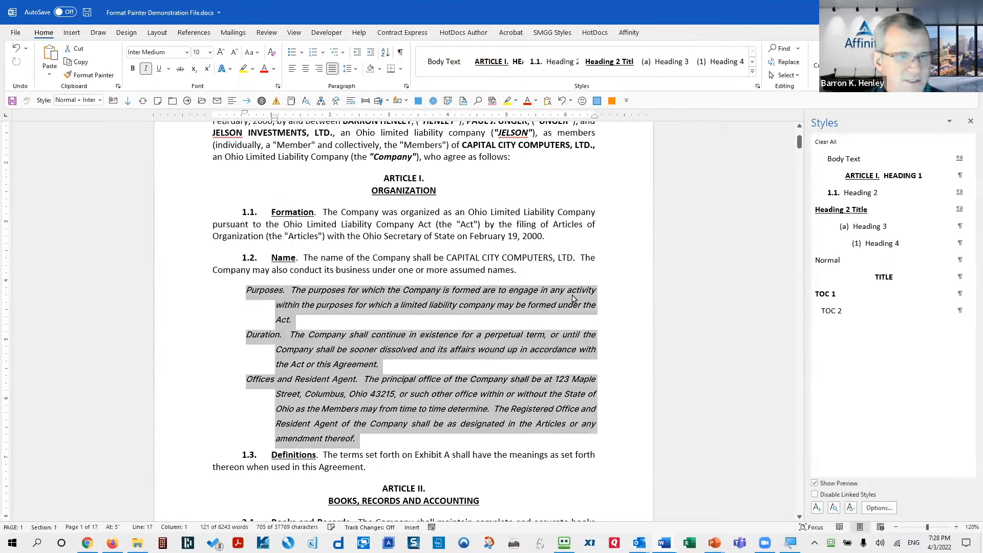
pyautogui.hotkey('ctrl', '[')
pyautogui.hotkey('ctrl', '[')
pyautogui.hotkey('ctrl', '[')
pyautogui.hotkey('ctrl', '[')
pyautogui.hotkey('ctrl', '[')
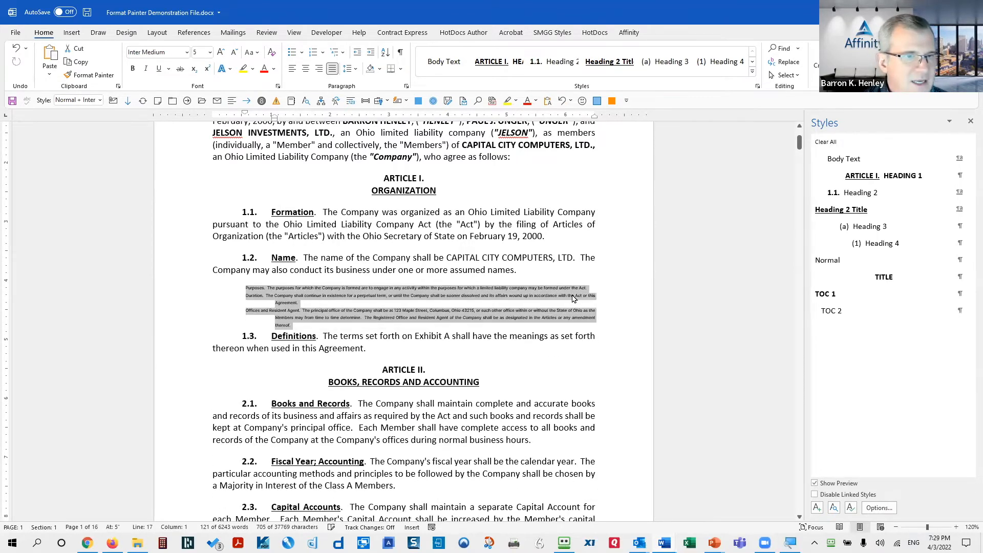
pyautogui.hotkey('ctrl', 'u')
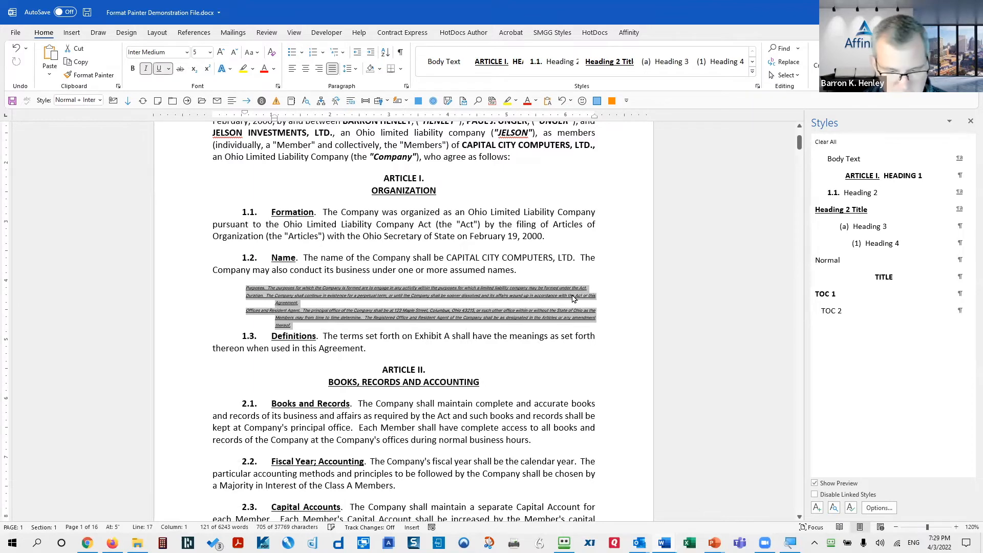
# Increase the hanging indent of the three small paragraphs by three levels and set their line spacing to 1.5
pyautogui.hotkey('ctrl', 't')
pyautogui.hotkey('ctrl', 't')
pyautogui.hotkey('ctrl', 't')
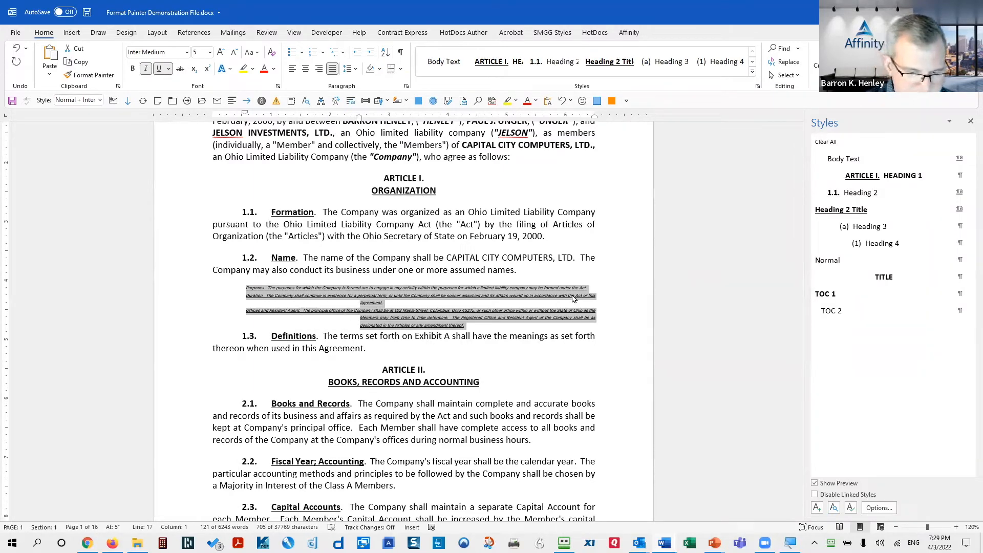
pyautogui.hotkey('ctrl', '5')
pyautogui.click(443, 328)
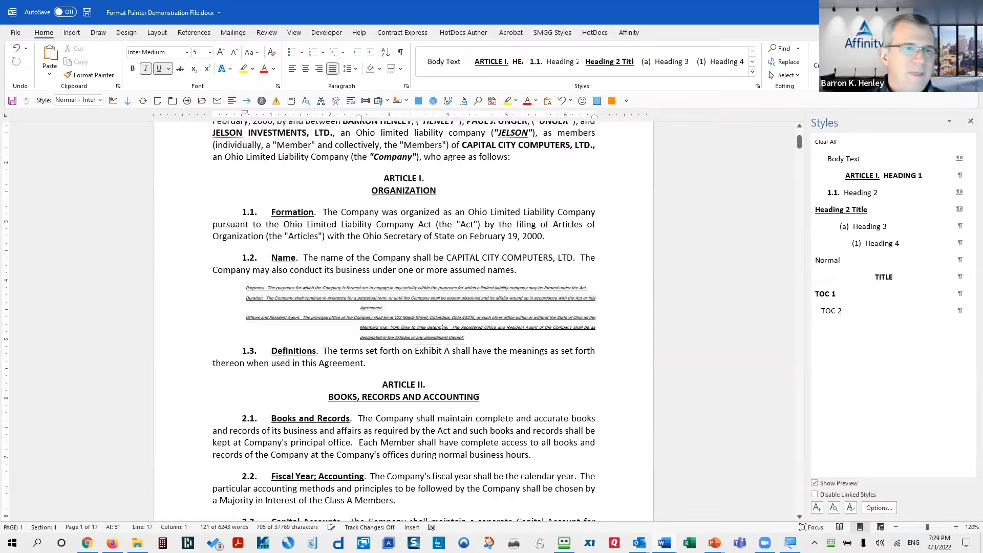
# Convert the Purposes, Duration, and Offices and Resident Agent paragraphs one by one to the Heading 2 style
pyautogui.scroll(6, 616, 368)
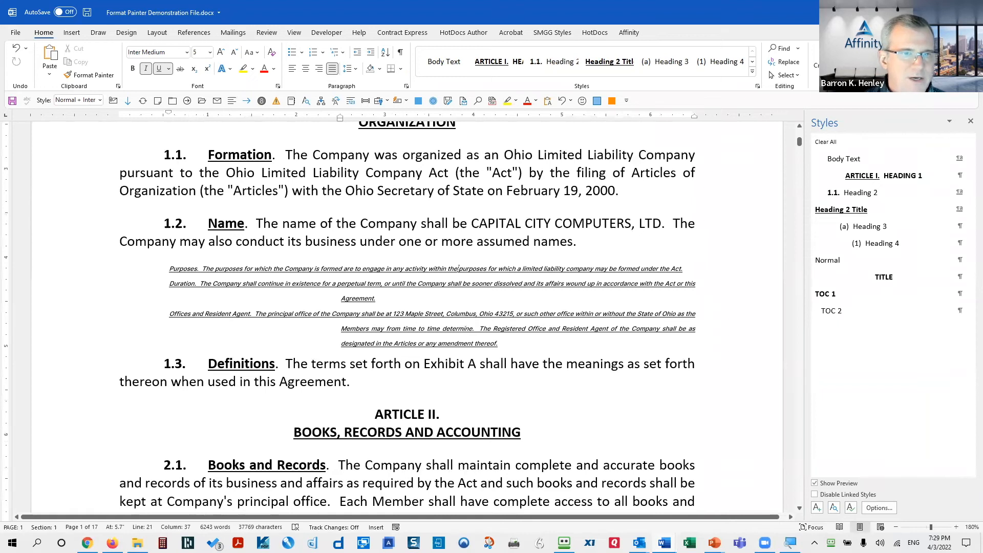
pyautogui.click(861, 193)
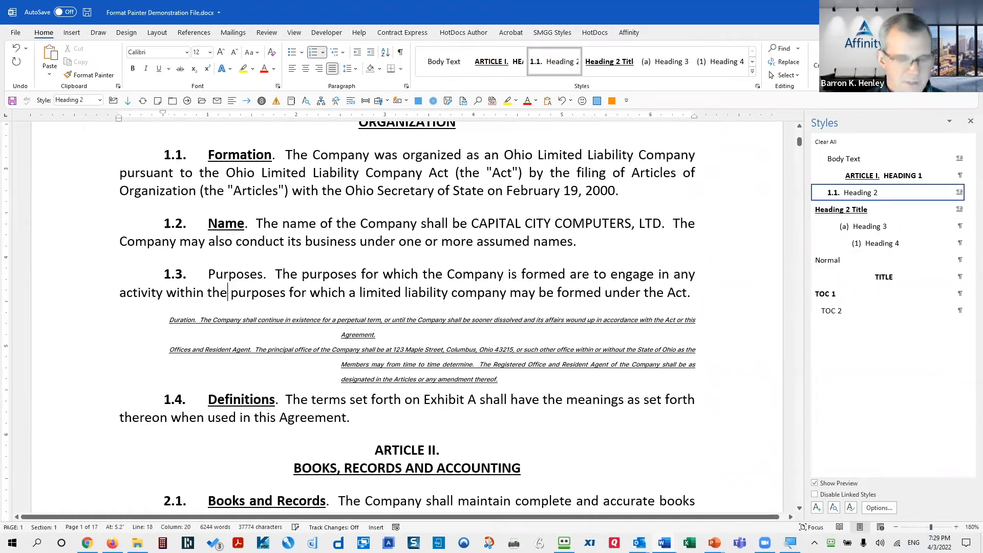
pyautogui.hotkey('ctrl', 'z')
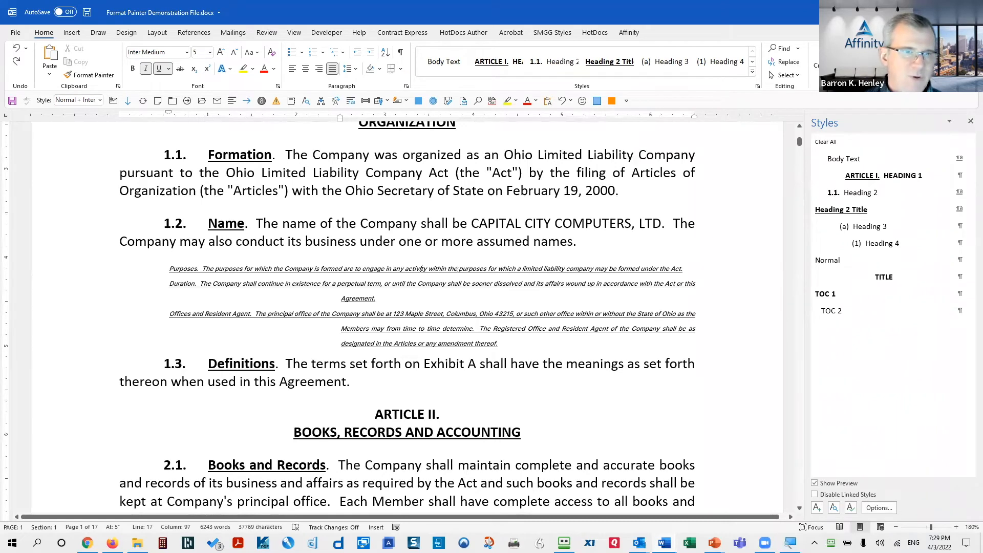
pyautogui.click(860, 192)
pyautogui.click(455, 318)
pyautogui.press('F4')
pyautogui.click(420, 389)
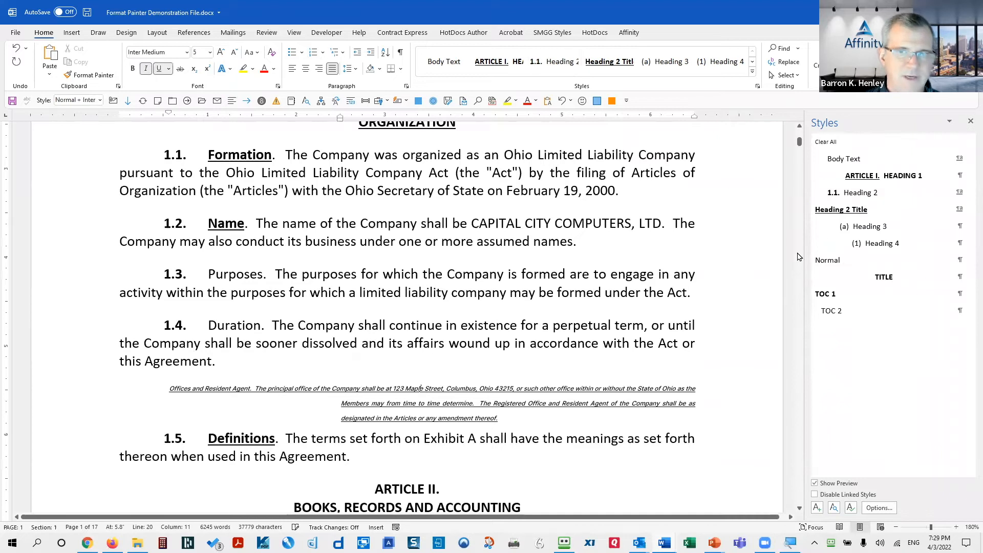
pyautogui.click(860, 192)
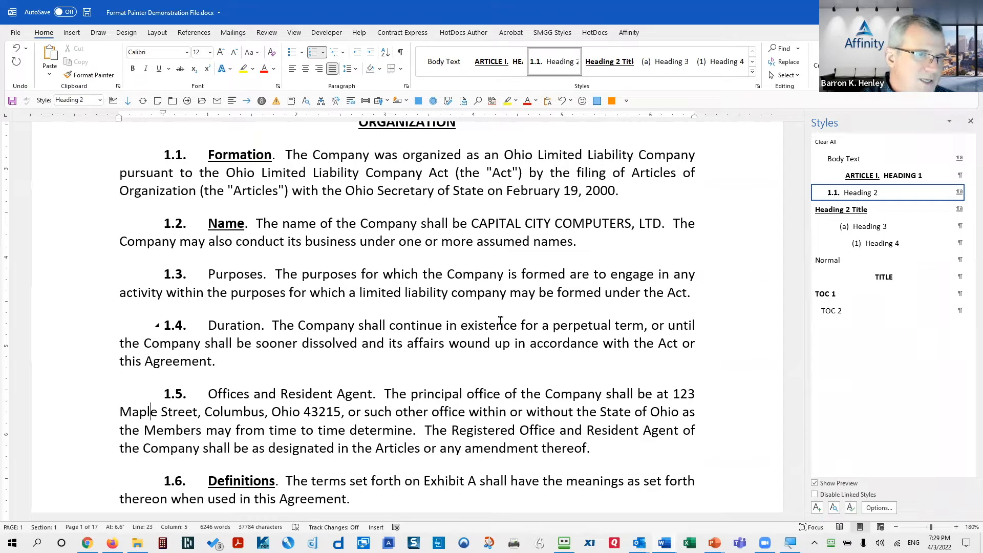
# Close the demonstration document without saving and bring the slide show to "Every Document Is Pre-Loaded"
pyautogui.click(433, 293)
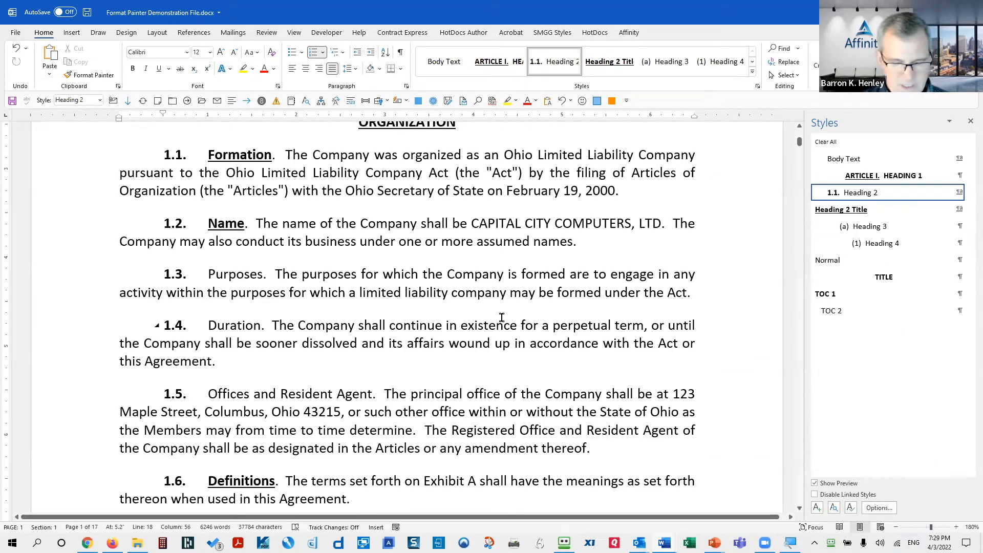
pyautogui.hotkey('alt', 'f')
pyautogui.press('c')
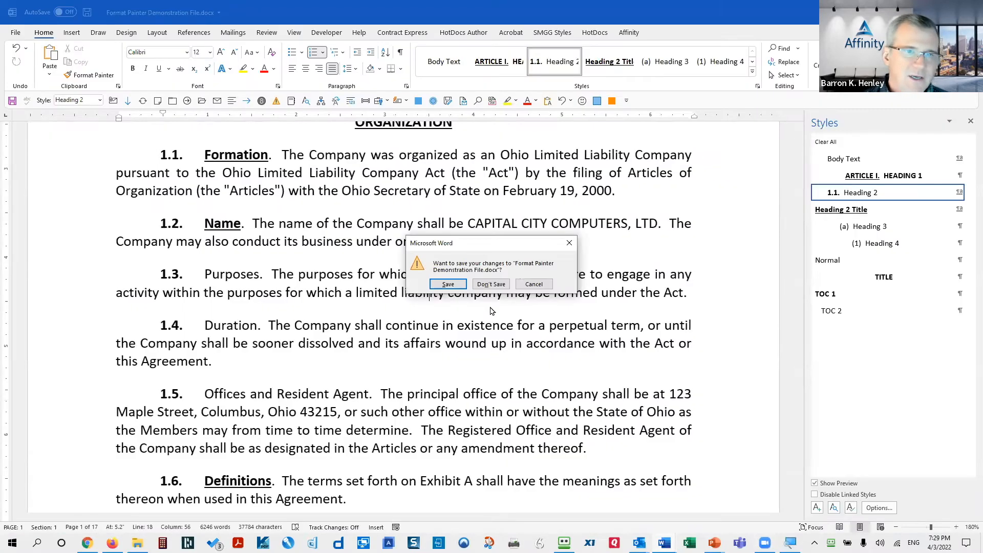
pyautogui.click(491, 285)
pyautogui.click(728, 336)
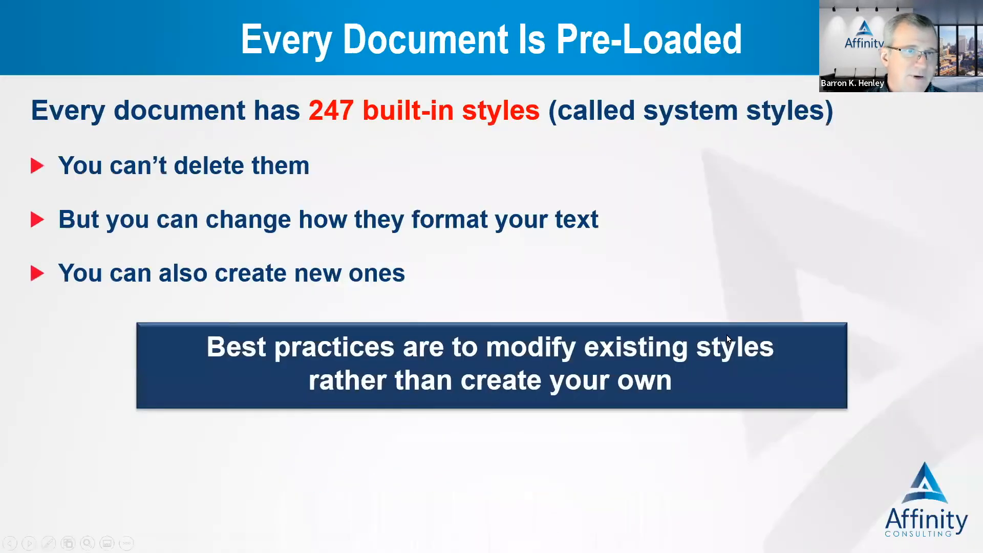
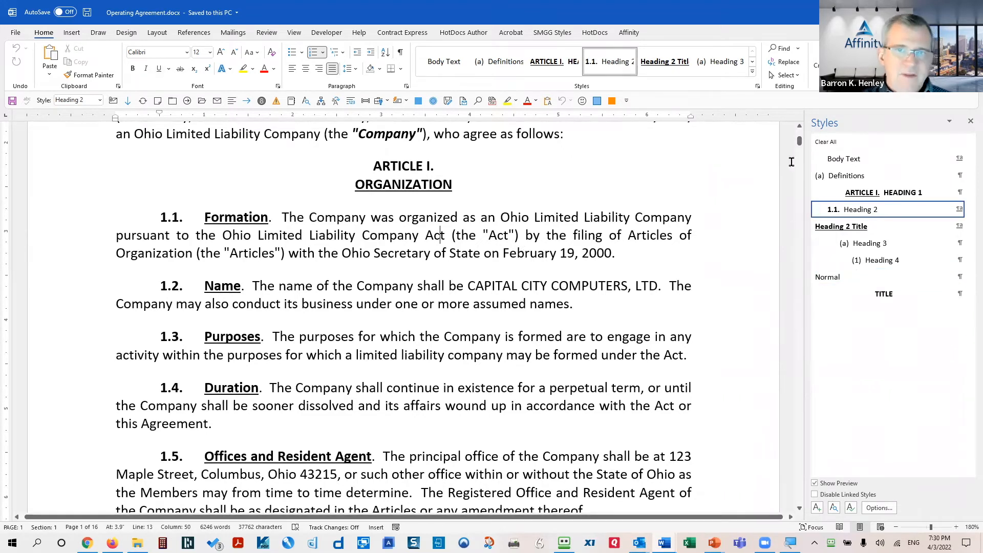
# Go to Exhibit A of the Operating Agreement and check which style its lettered definition paragraphs use
pyautogui.moveTo(800, 155); pyautogui.dragTo(777, 440)
pyautogui.click(478, 214)
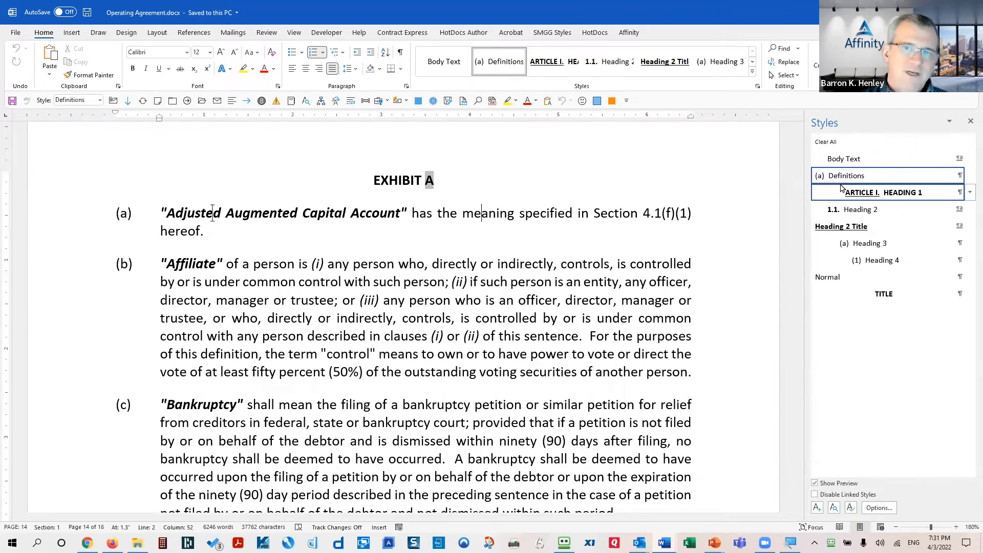
pyautogui.press('Left')
pyautogui.press('Left')
pyautogui.press('Left')
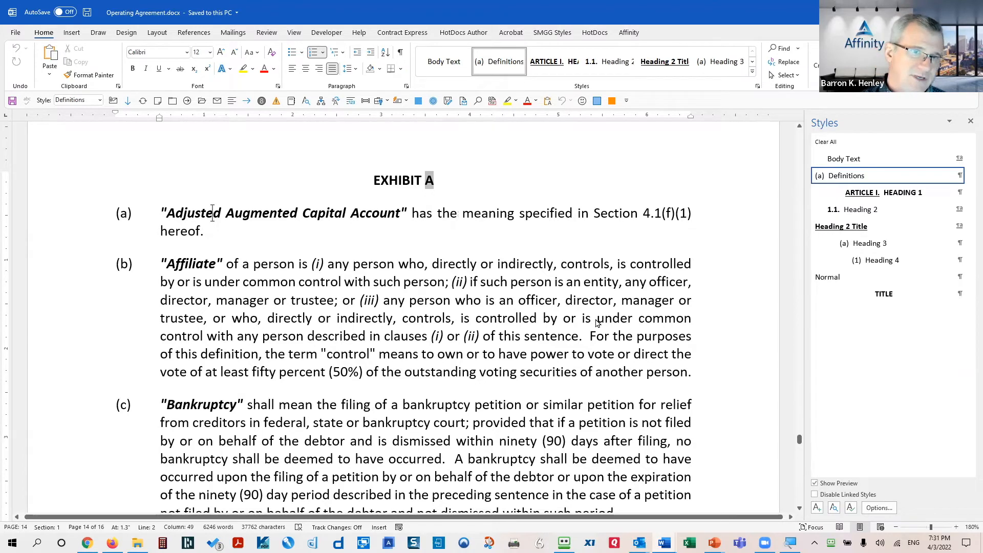
pyautogui.click(577, 318)
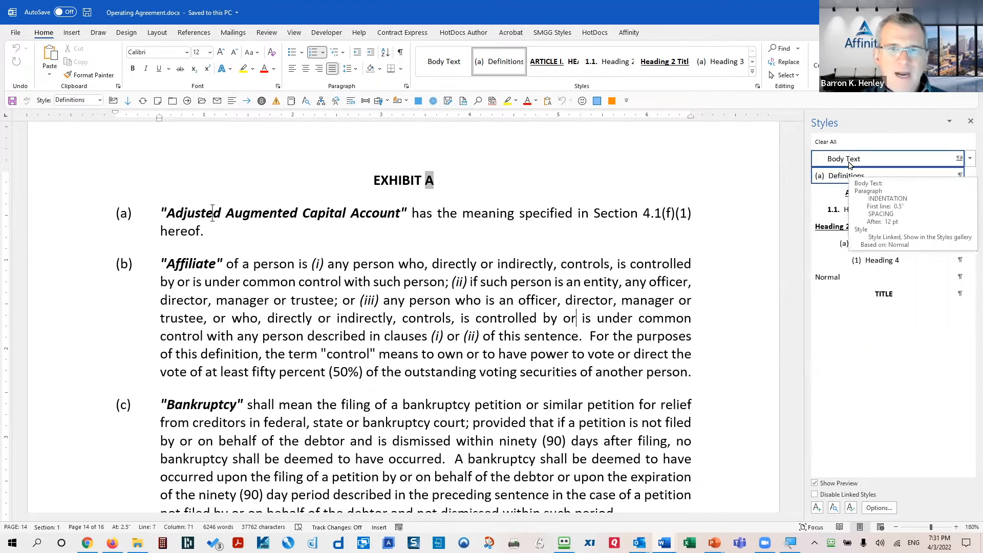
pyautogui.click(444, 300)
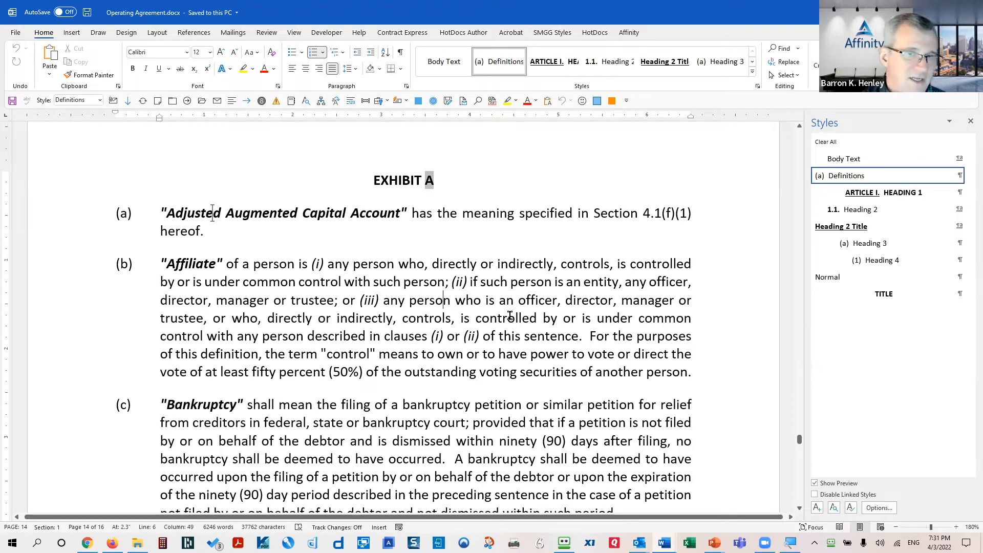
# Close the Operating Agreement and open Document With One Style Present.docx from the formatting evaluation slide
pyautogui.hotkey('alt', 'f')
pyautogui.press('c')
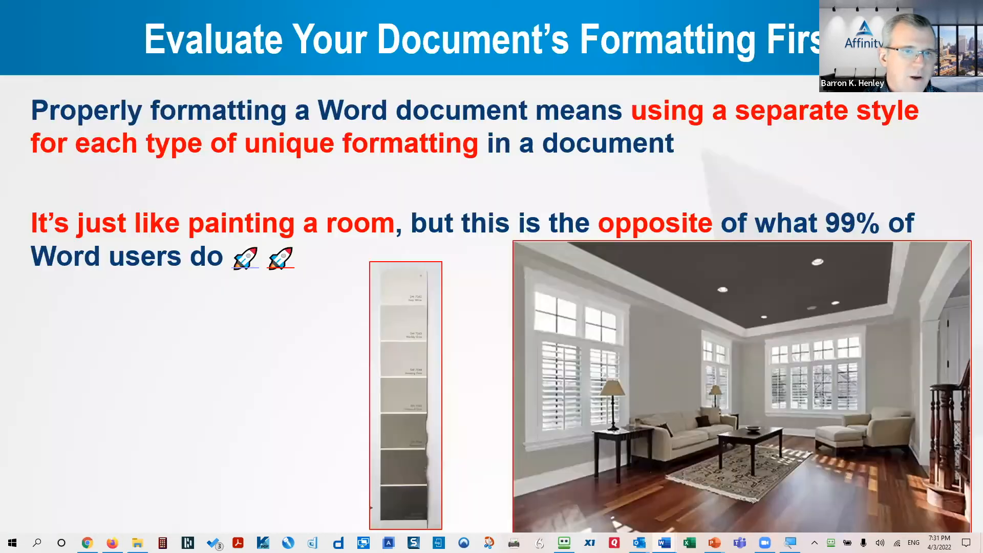
pyautogui.click(282, 265)
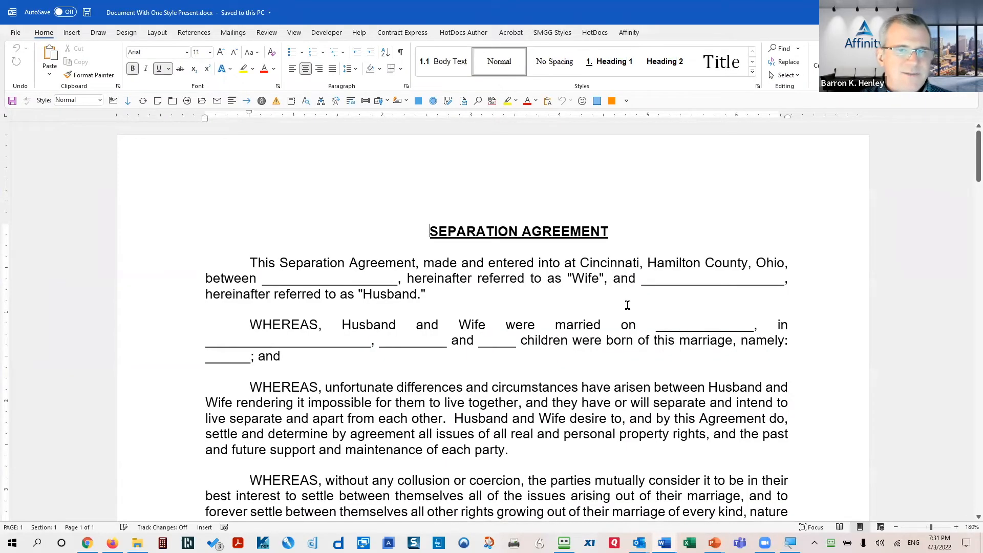
# Examine the Separation Agreement's layout and check which style its title and opening paragraph use
pyautogui.scroll(-7, 630, 304)
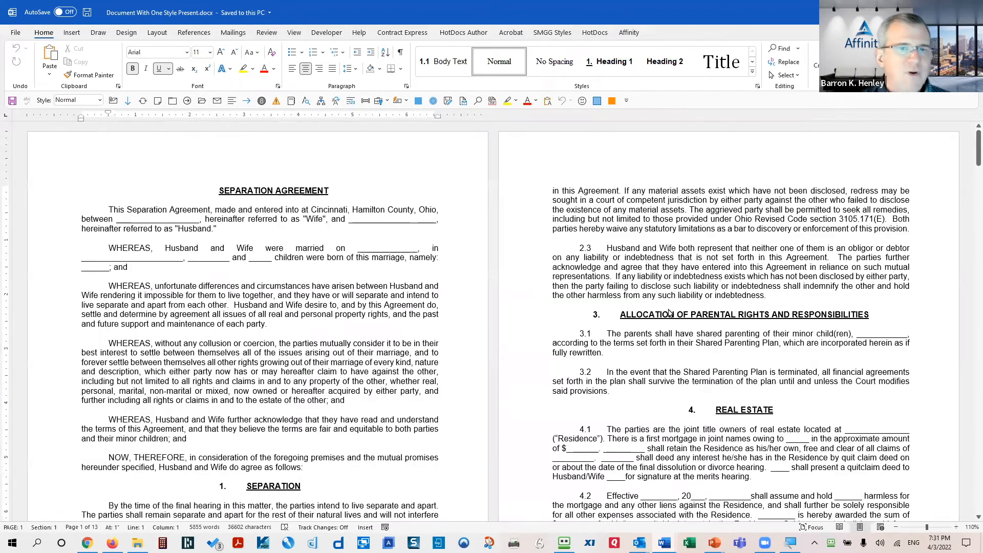
pyautogui.scroll(2, 666, 311)
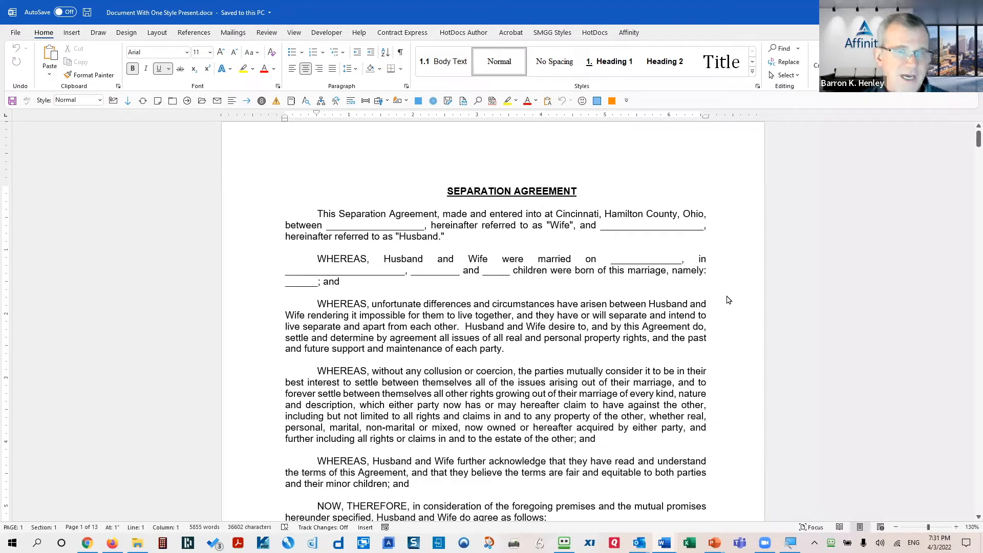
pyautogui.scroll(-2, 726, 300)
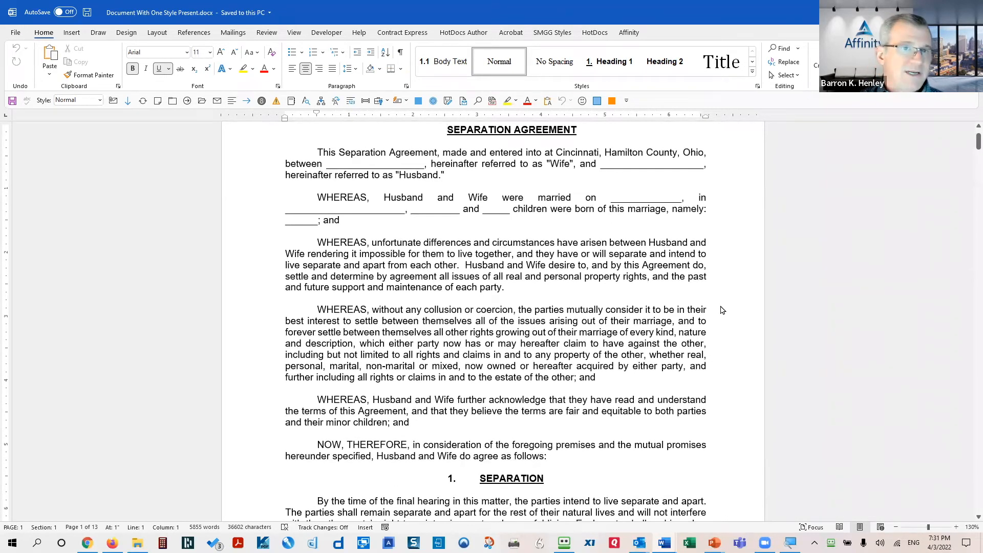
pyautogui.scroll(1, 722, 310)
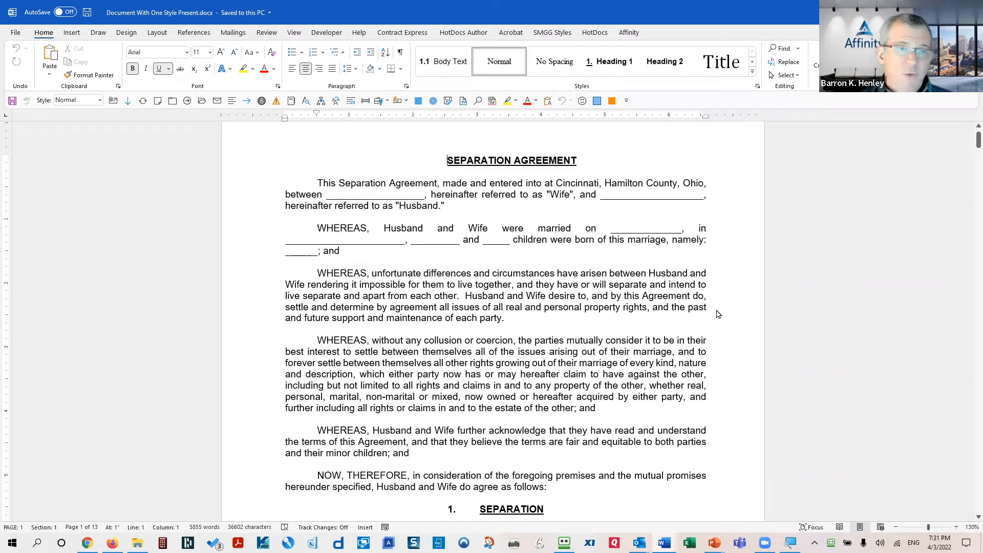
pyautogui.click(236, 163)
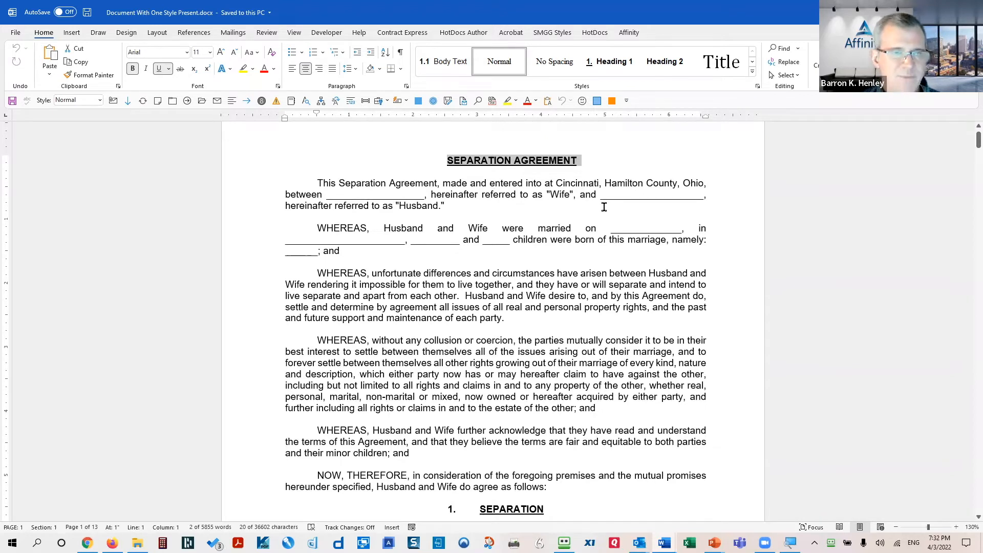
pyautogui.click(509, 183)
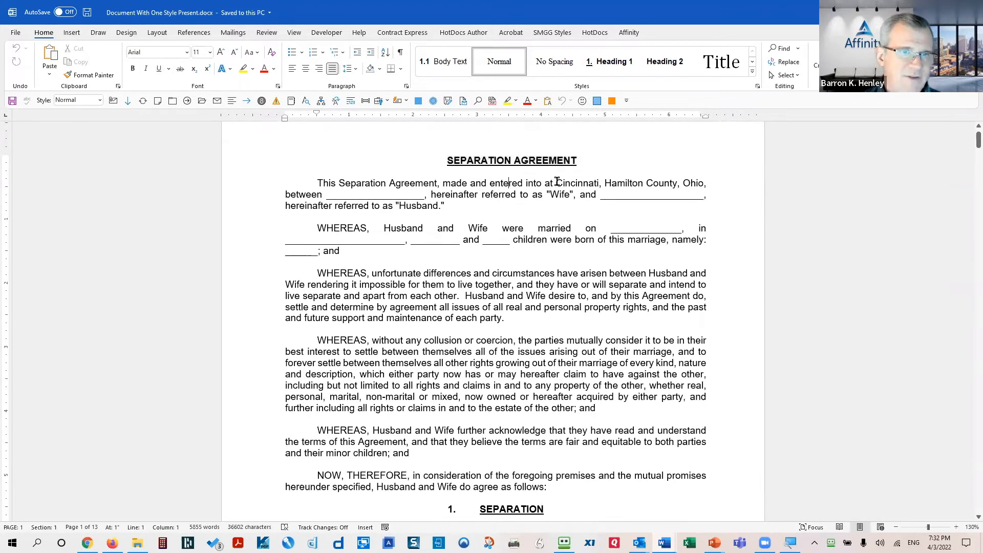
# Highlight the "SEPARATION AGREEMENT" title in pink
pyautogui.click(247, 163)
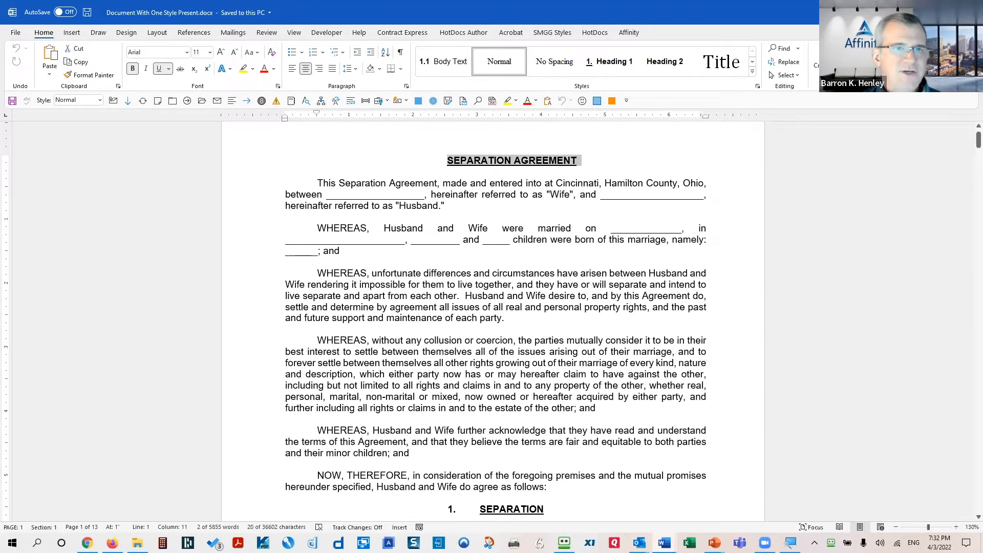
pyautogui.click(516, 101)
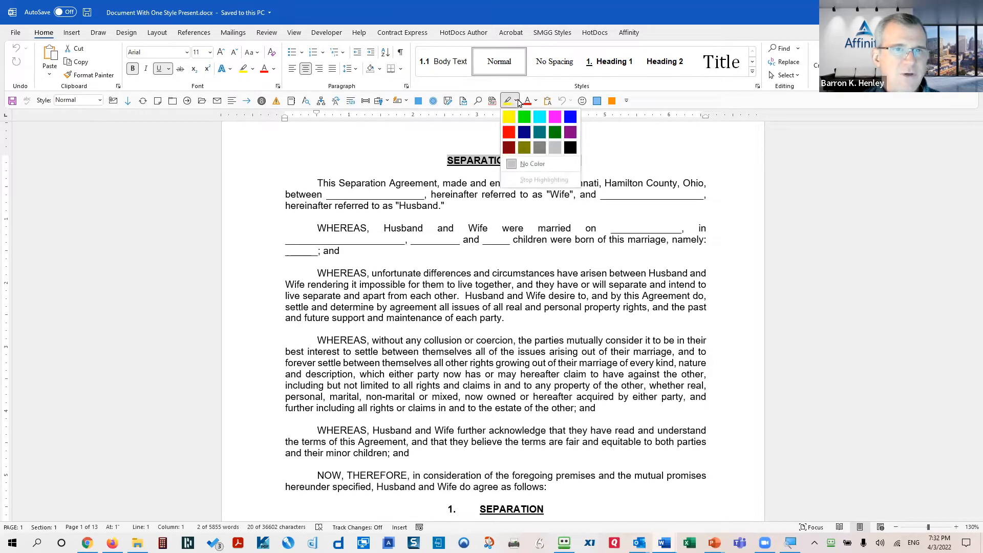
pyautogui.click(555, 114)
pyautogui.click(702, 276)
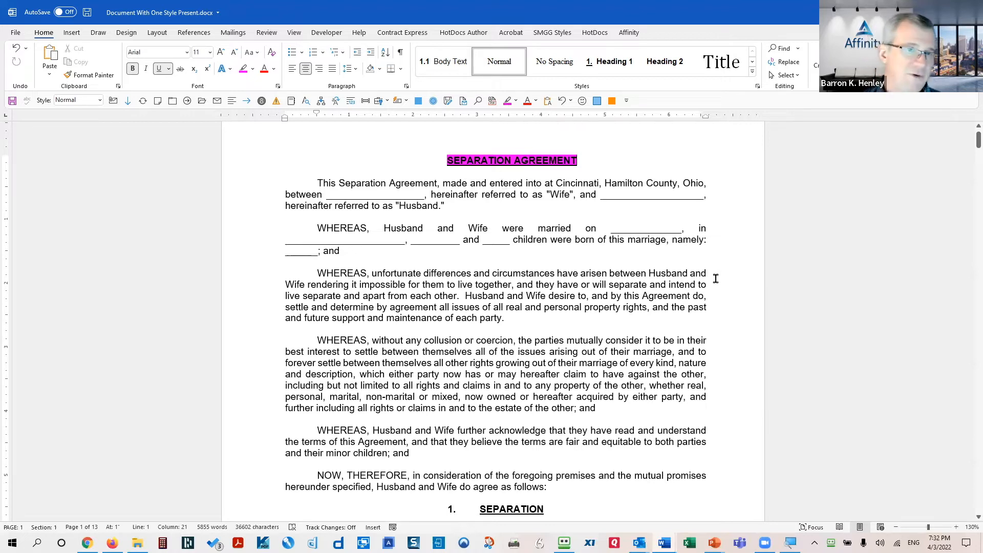
# Highlight all introductory paragraphs, from "This Separation Agreement" through "NOW, THEREFORE", in yellow
pyautogui.click(246, 187)
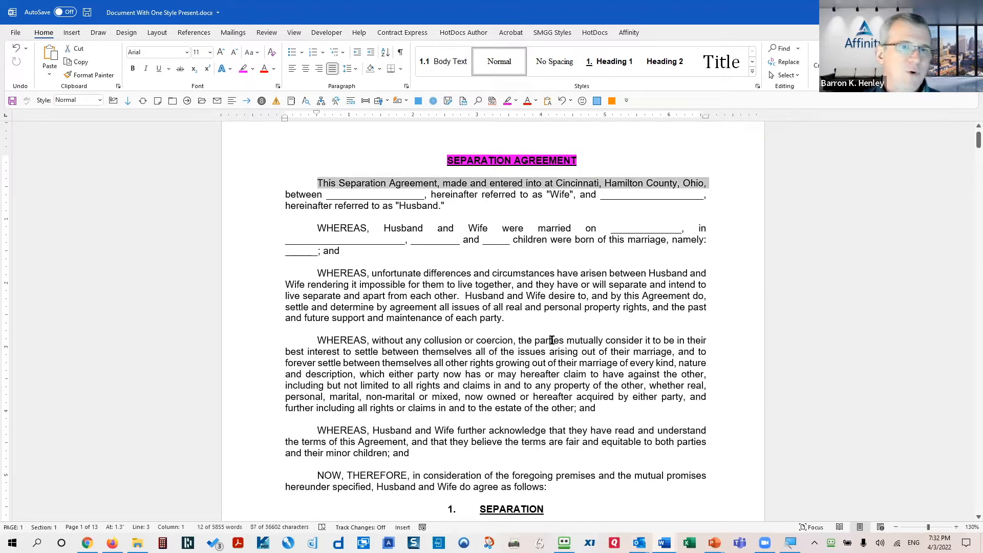
pyautogui.keyDown('shift'); pyautogui.click(572, 488); pyautogui.keyUp('shift')
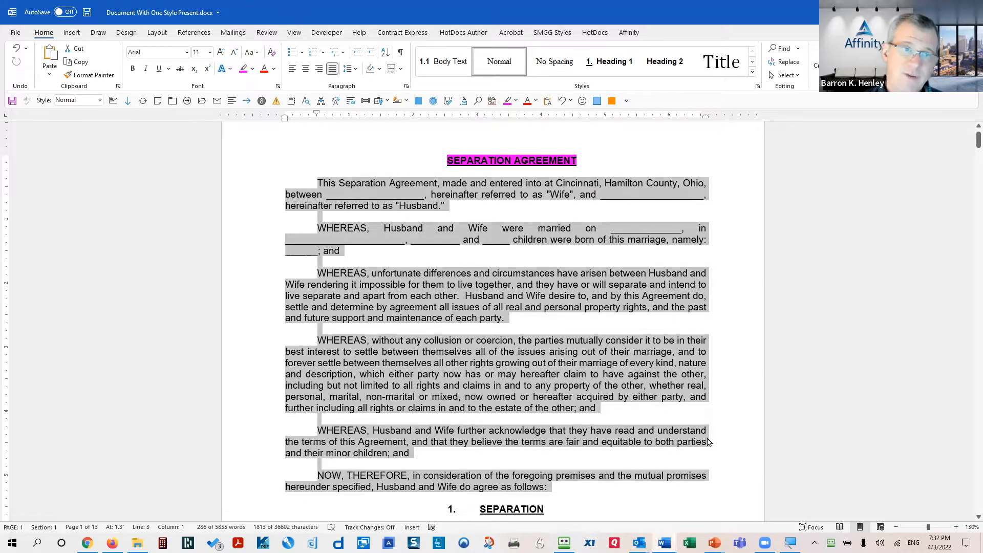
pyautogui.click(518, 102)
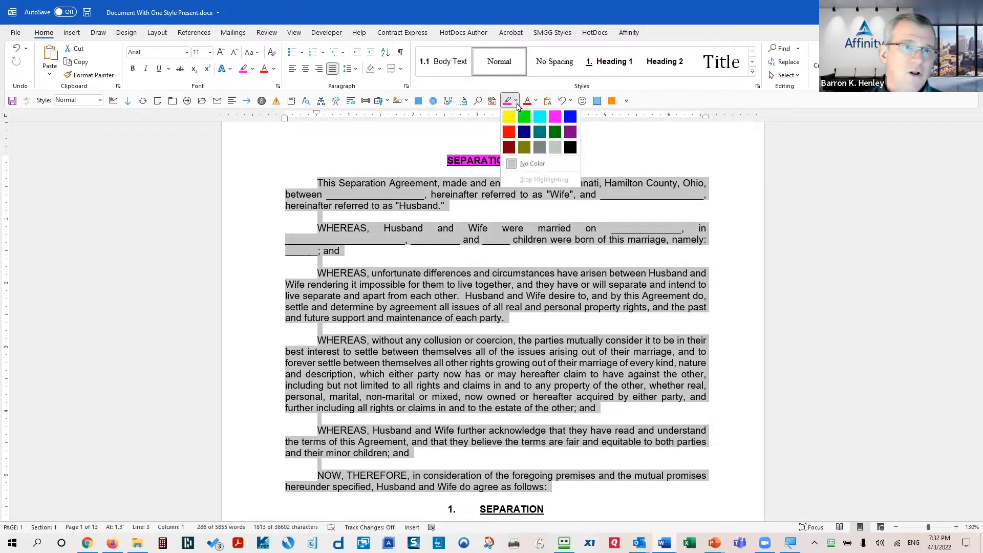
pyautogui.click(510, 109)
pyautogui.click(662, 374)
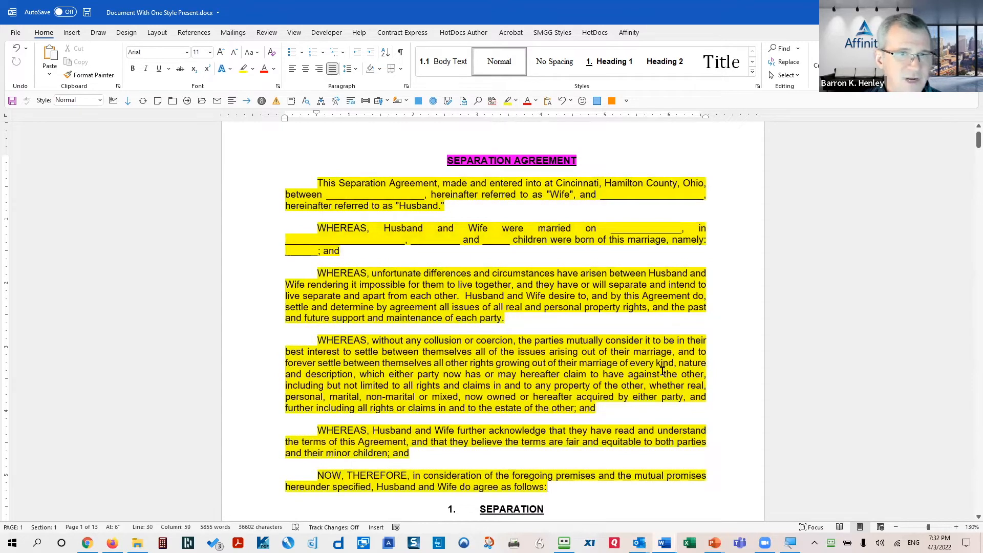
# Highlight the numbered heading "1. SEPARATION" in bright green
pyautogui.scroll(-3, 668, 365)
pyautogui.click(248, 327)
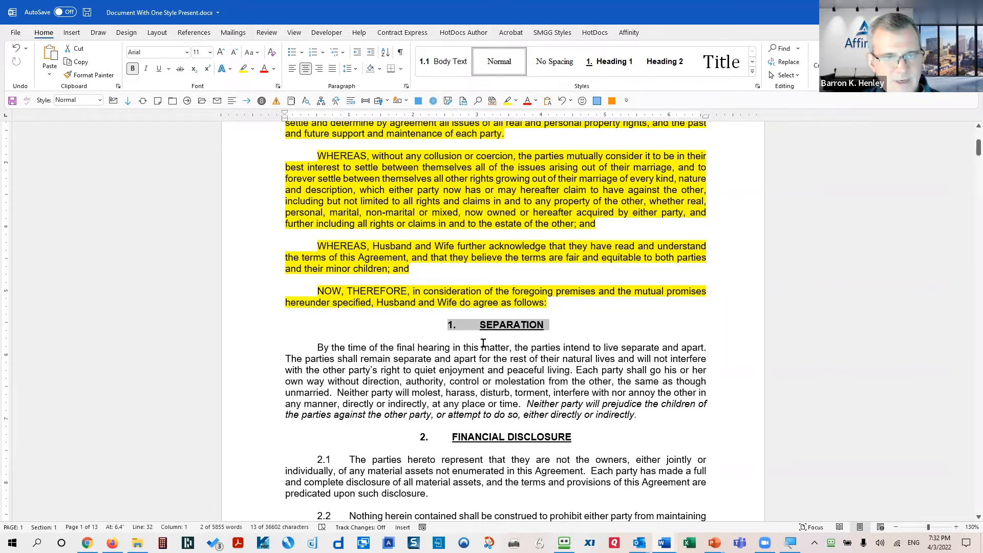
pyautogui.click(516, 101)
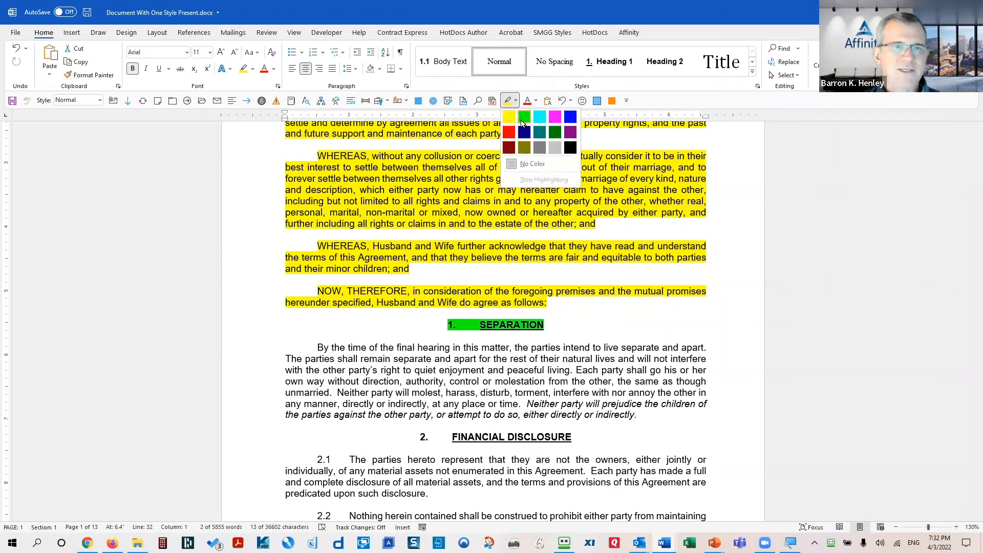
pyautogui.click(522, 123)
# Highlight the body paragraph beneath the "SEPARATION" heading in yellow, like the introductory paragraphs
pyautogui.moveTo(240, 346); pyautogui.dragTo(240, 421)
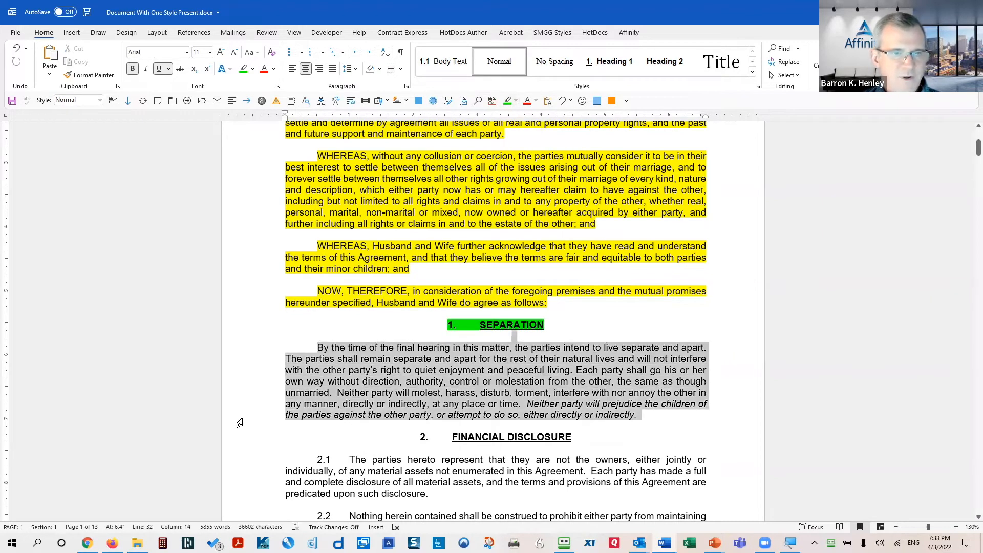
pyautogui.click(516, 100)
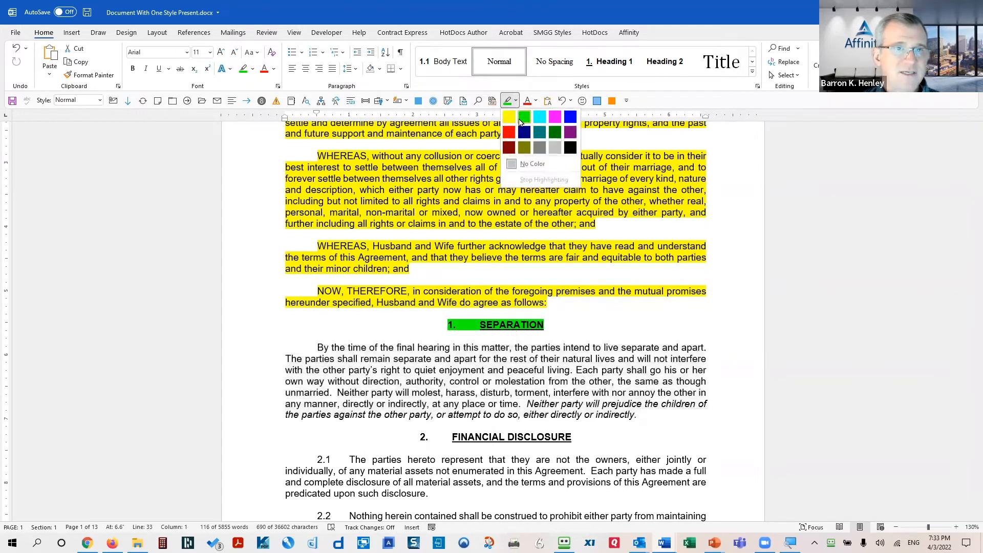
pyautogui.click(510, 122)
pyautogui.click(661, 416)
# Highlight the numbered heading "2. FINANCIAL DISCLOSURE" in bright green to match heading 1
pyautogui.scroll(-2, 626, 328)
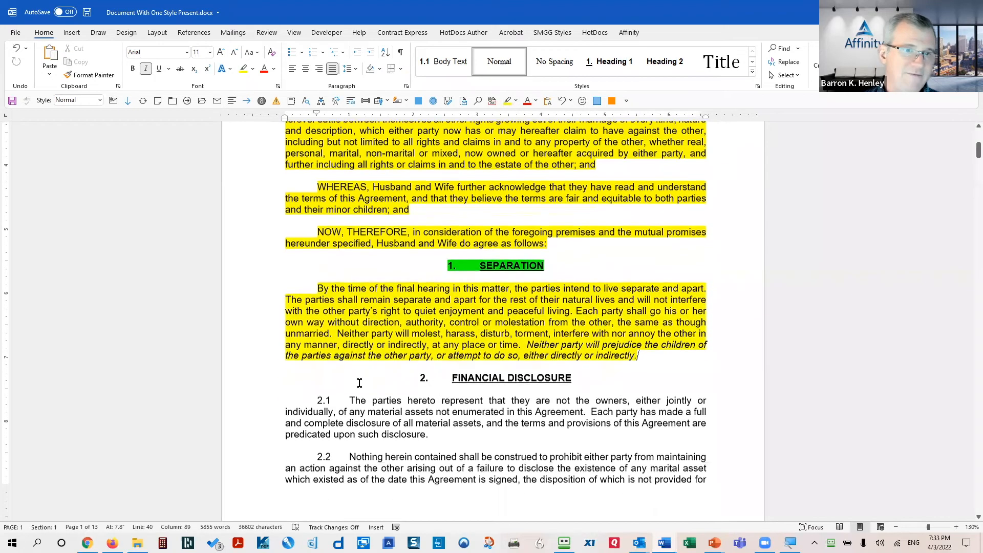
pyautogui.click(248, 377)
pyautogui.click(515, 100)
pyautogui.click(524, 118)
pyautogui.click(576, 376)
# Highlight the first-page text of numbered paragraphs 2.1 and 2.2 under "FINANCIAL DISCLOSURE" in turquoise
pyautogui.scroll(-2, 239, 341)
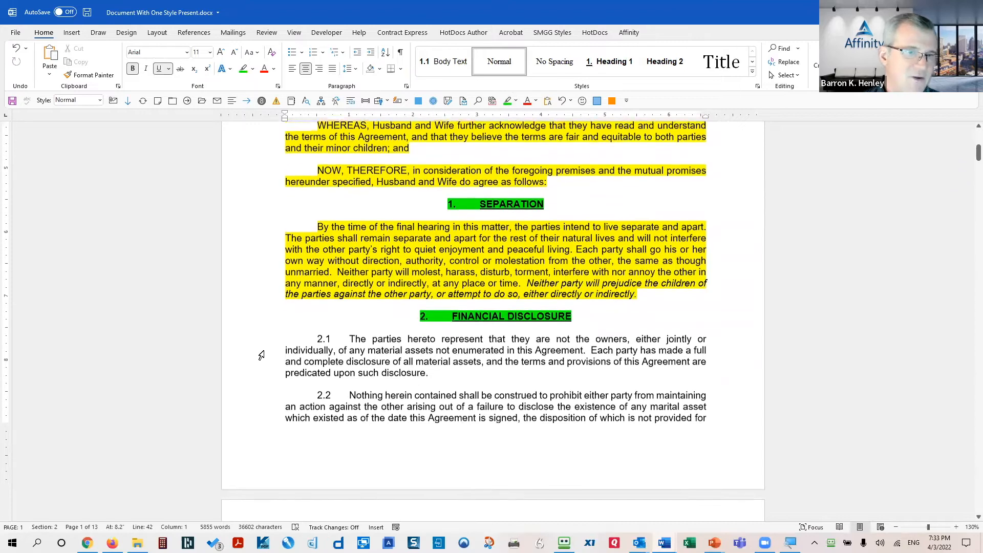
pyautogui.moveTo(239, 341); pyautogui.dragTo(246, 432)
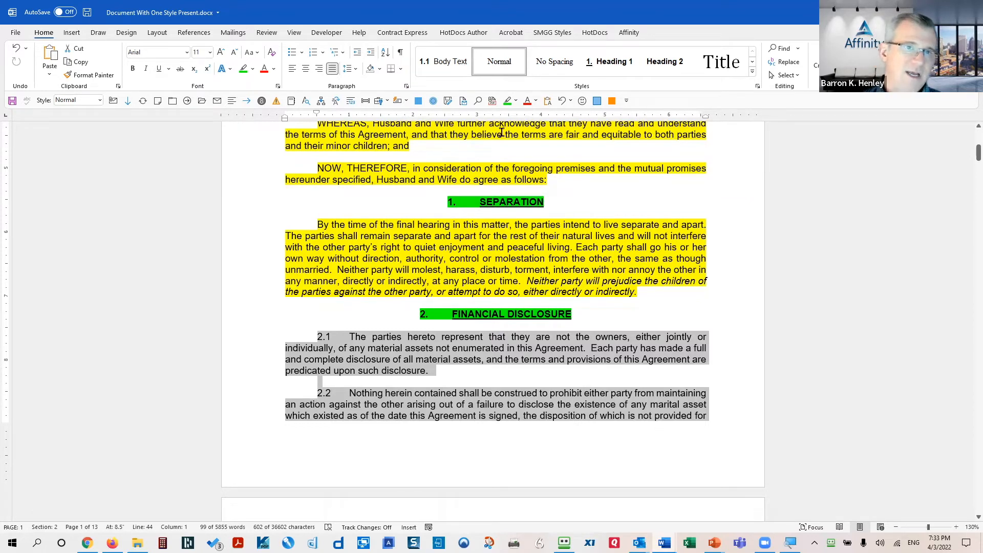
pyautogui.click(516, 101)
pyautogui.click(537, 116)
pyautogui.press('Right')
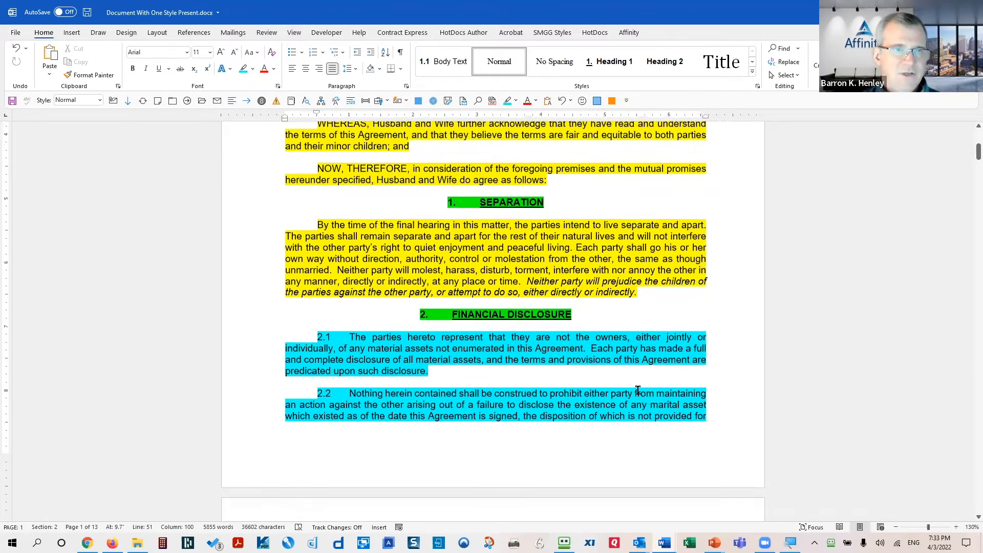
# Review the colour-coded formats, close the document without saving, and reveal the points of the "What Causes Random Format Changes" slide
pyautogui.scroll(6, 638, 391)
pyautogui.scroll(-3, 641, 388)
pyautogui.scroll(-3, 641, 388)
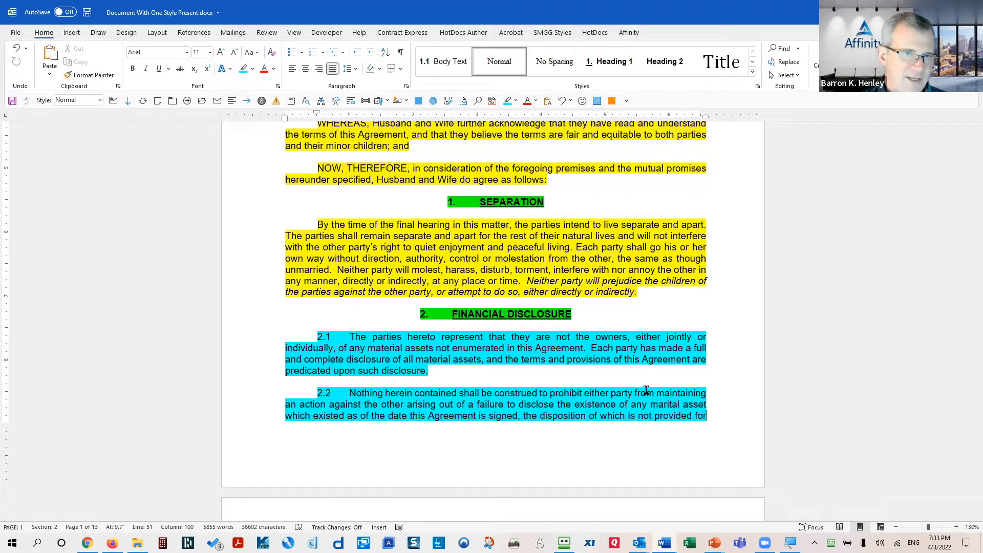
pyautogui.hotkey('alt', 'f')
pyautogui.press('c')
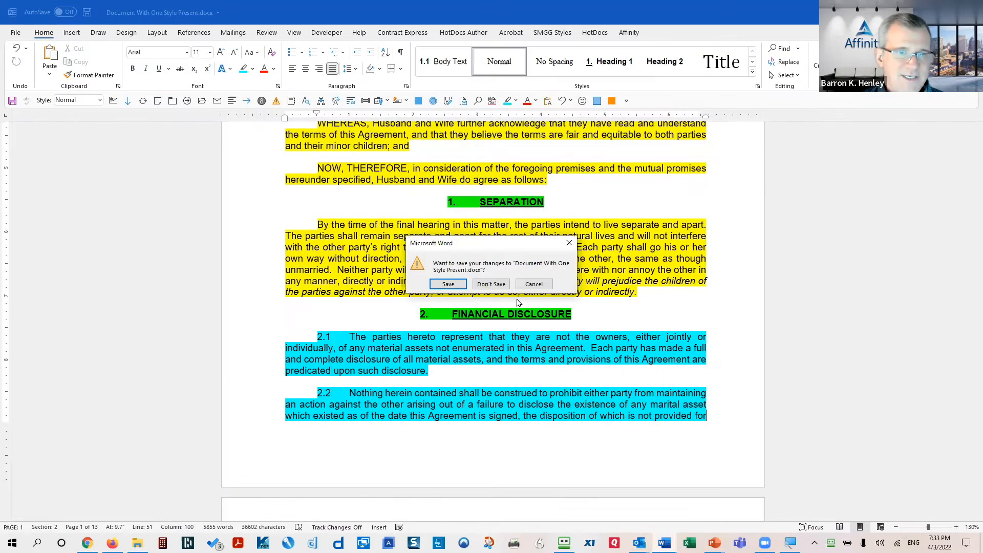
pyautogui.click(491, 284)
pyautogui.click(553, 292)
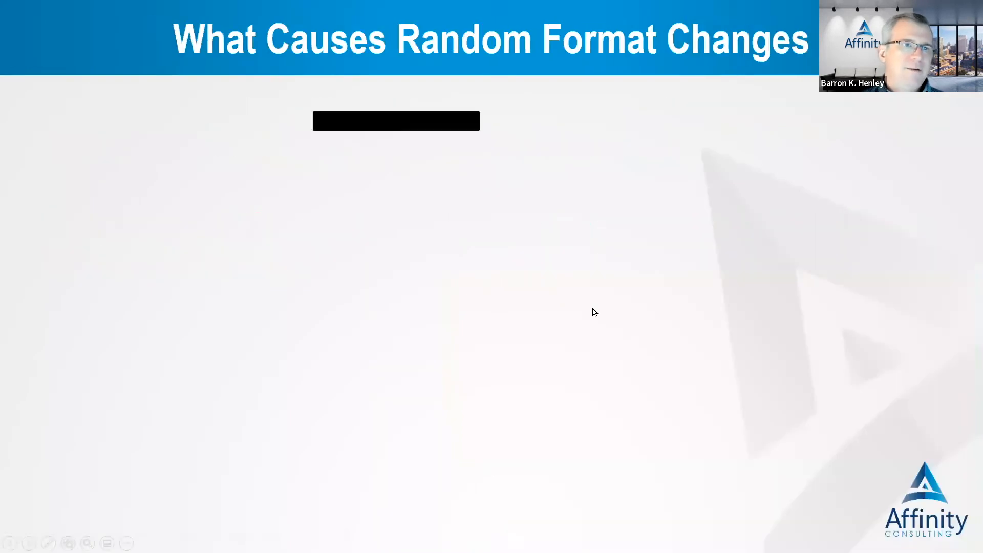
pyautogui.click(608, 309)
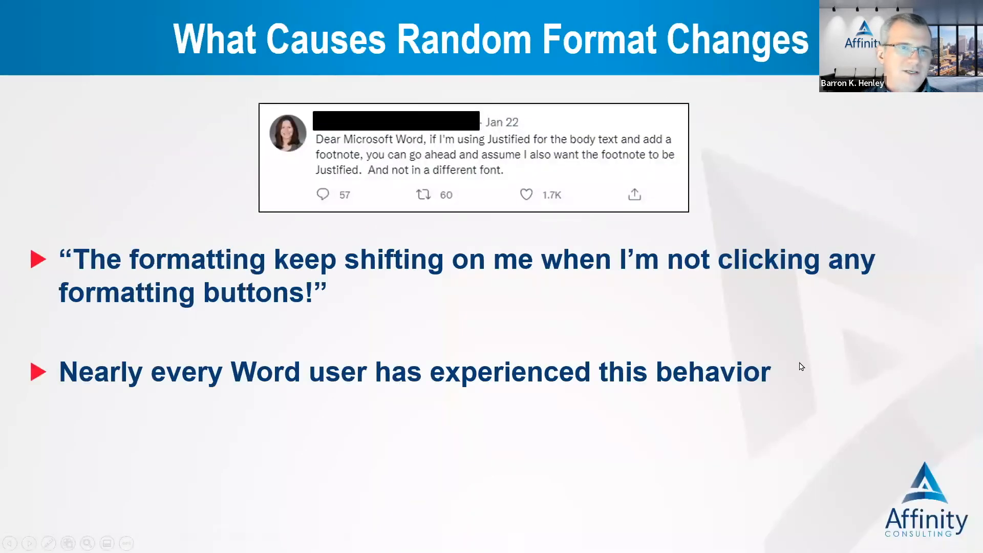
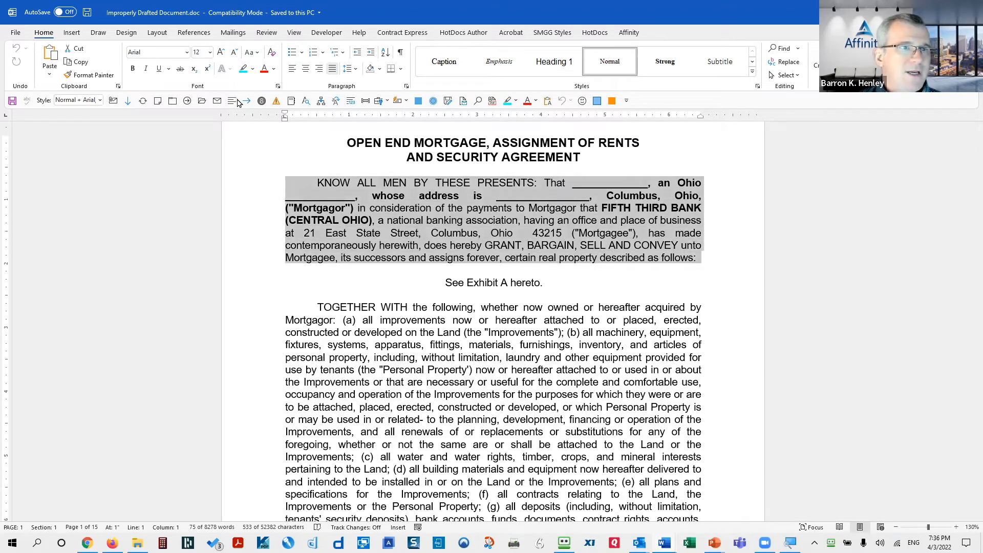
# Clear all formatting from the opening "KNOW ALL MEN BY THESE PRESENTS" paragraph, inspect the result, and undo the clearing
pyautogui.click(271, 52)
pyautogui.click(480, 203)
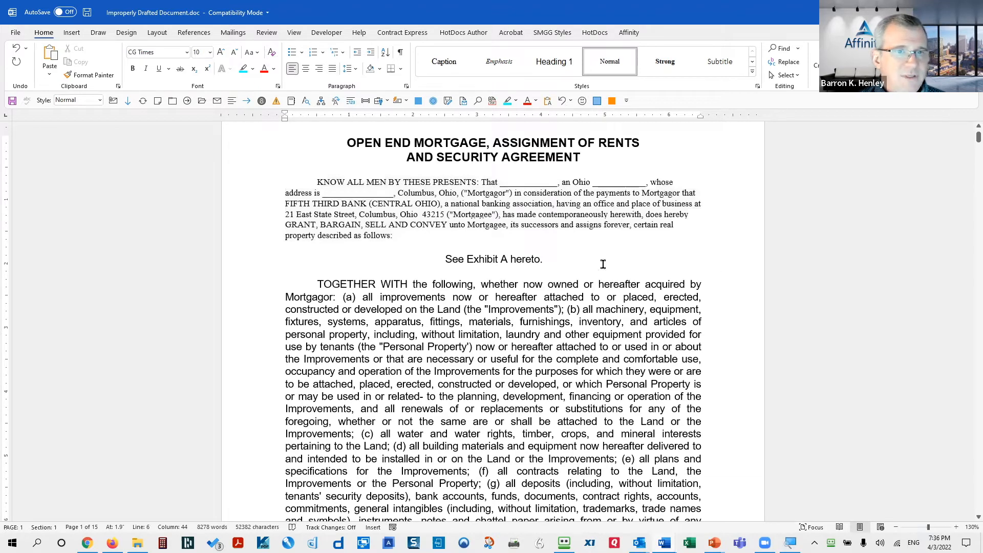
pyautogui.moveTo(487, 203); pyautogui.dragTo(580, 215)
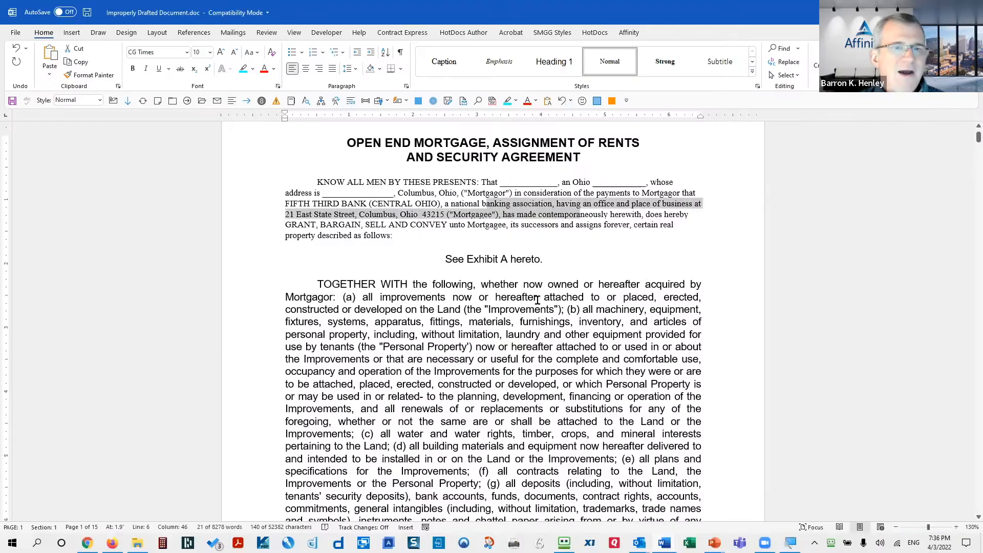
pyautogui.click(621, 244)
pyautogui.hotkey('ctrl', 'z')
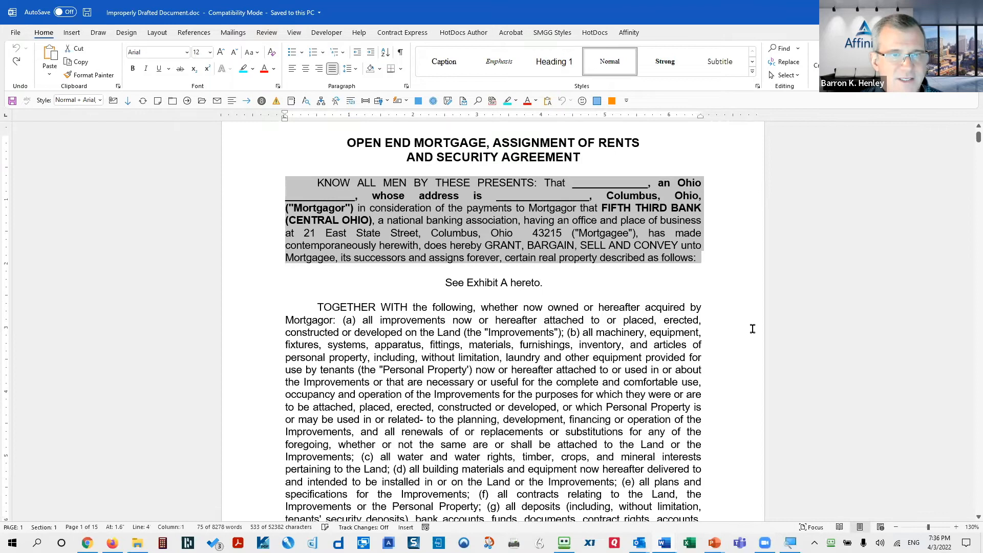
# Select the entire mortgage document and strip its manual character formatting back to the style defaults
pyautogui.hotkey('ctrl', 'a')
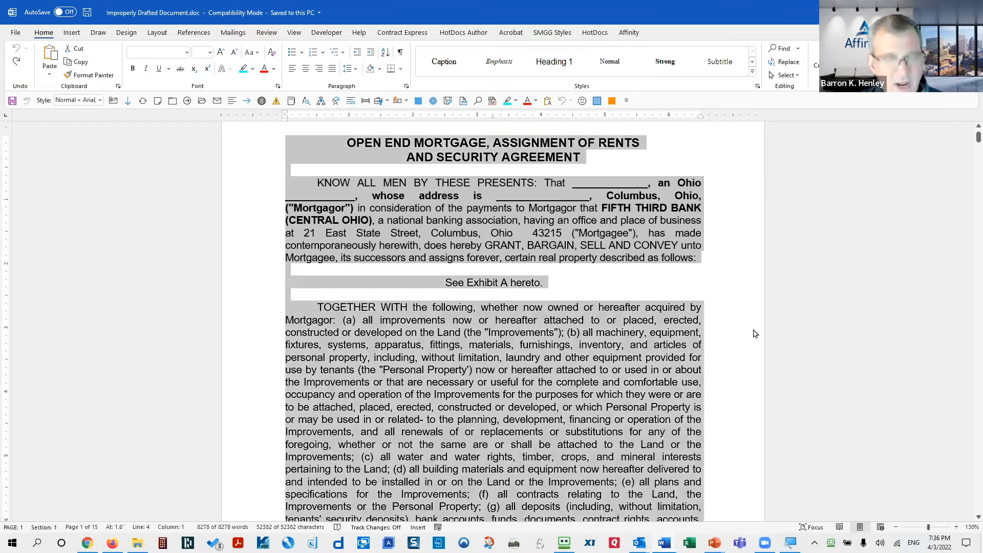
pyautogui.hotkey('ctrl', 'space')
pyautogui.click(644, 239)
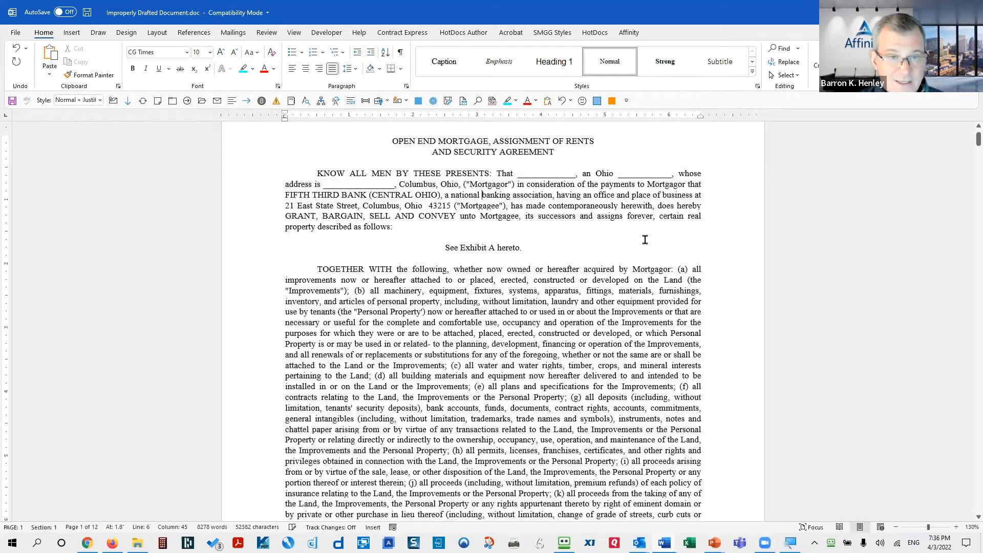
# Apply Arial at 12 points directly to the entire mortgage document
pyautogui.hotkey('ctrl', 'a')
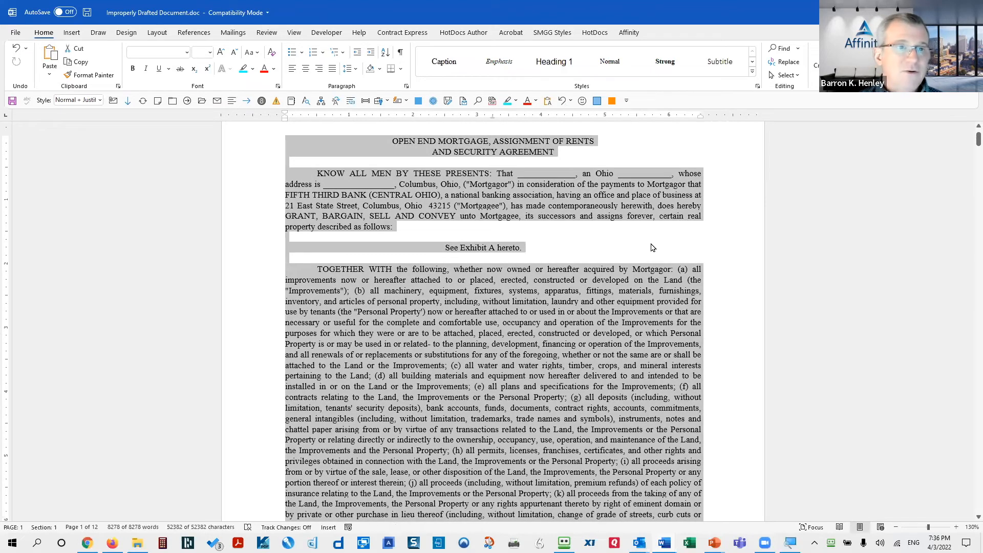
pyautogui.click(187, 53)
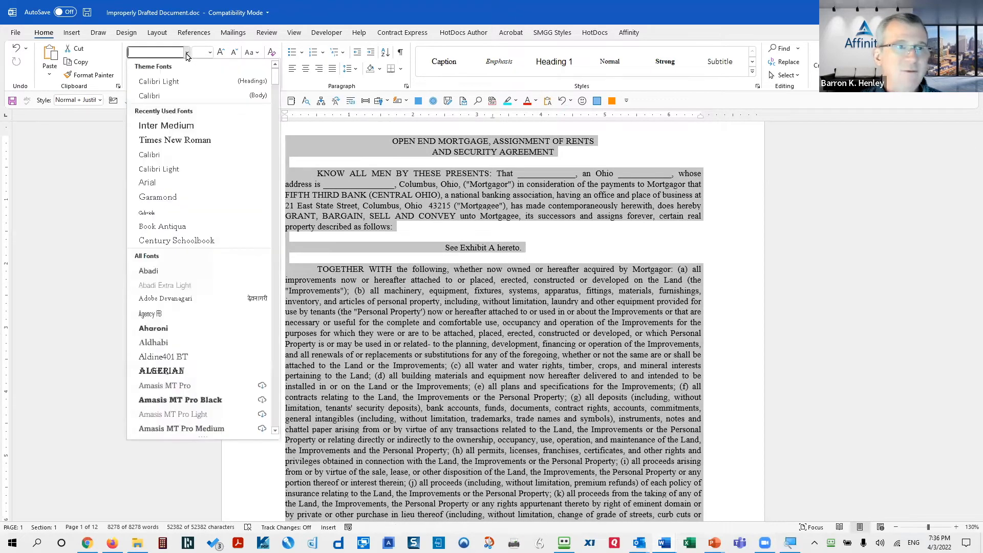
pyautogui.click(185, 183)
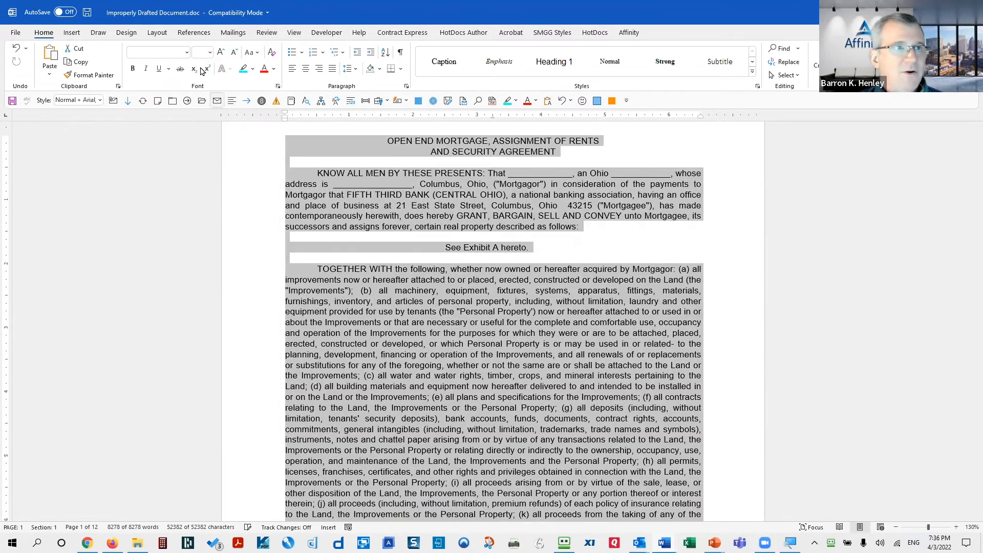
pyautogui.click(211, 54)
pyautogui.click(202, 113)
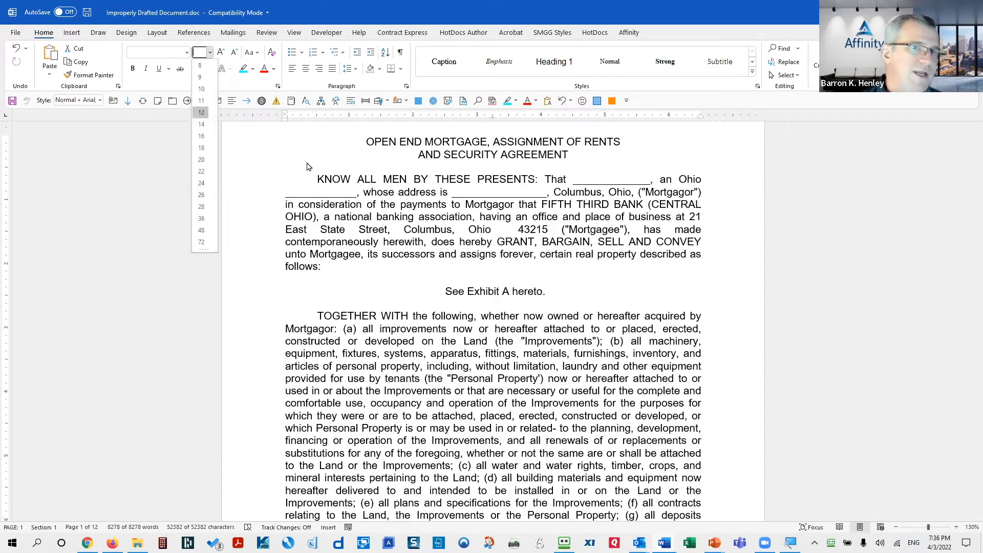
pyautogui.click(487, 218)
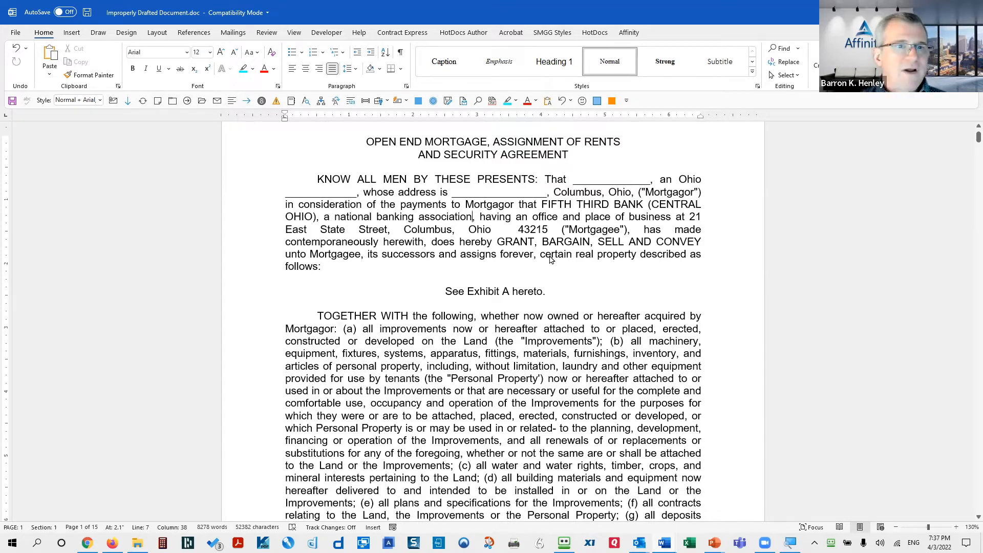
# Return to the "How Formatting Conflicts Arise" slide and bring up the letter in Character Formatting - 1.docx
pyautogui.hotkey('alt', 'Tab')
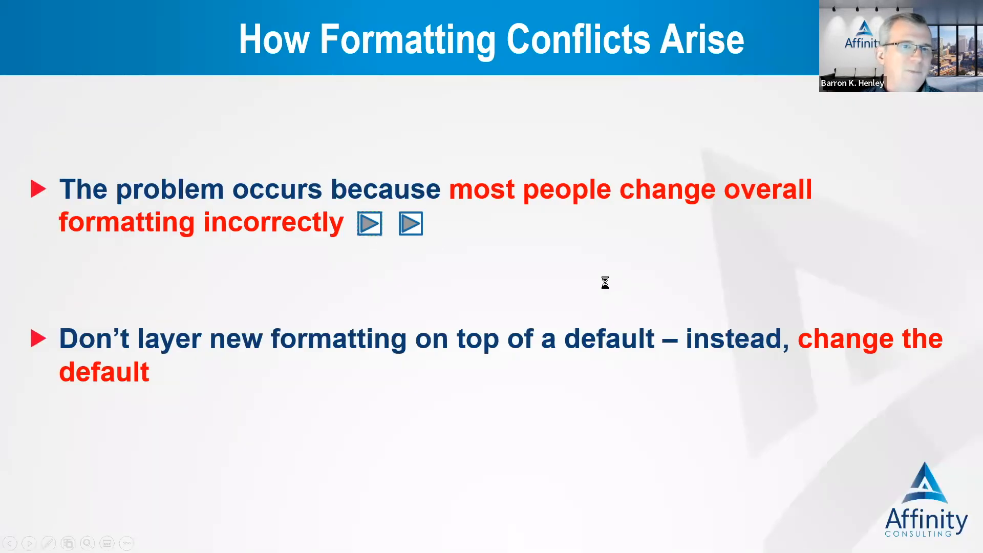
pyautogui.hotkey('alt', 'Tab')
pyautogui.scroll(-2, 776, 327)
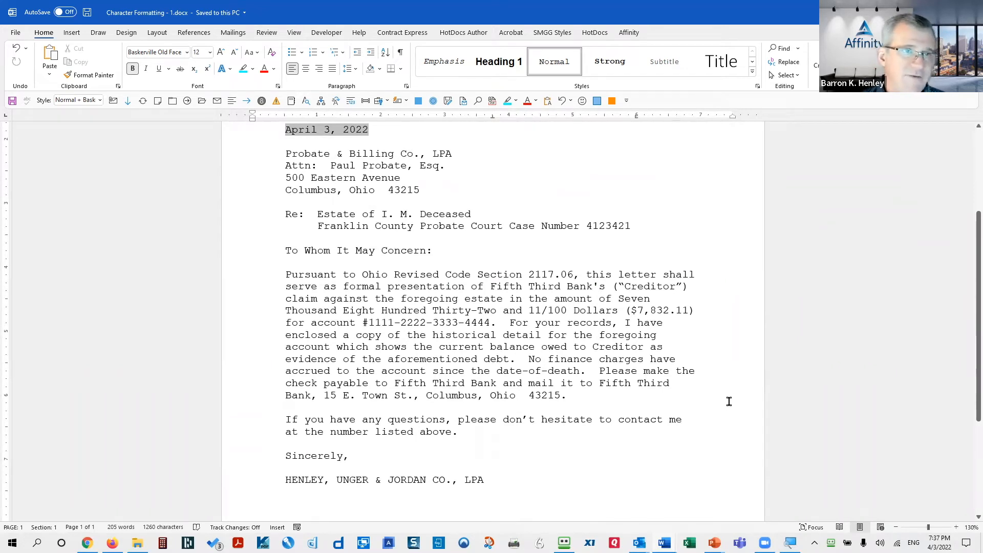
# Change the letter's text from the date line through the signature block to Times New Roman and justify it
pyautogui.click(253, 131)
pyautogui.scroll(-4, 443, 410)
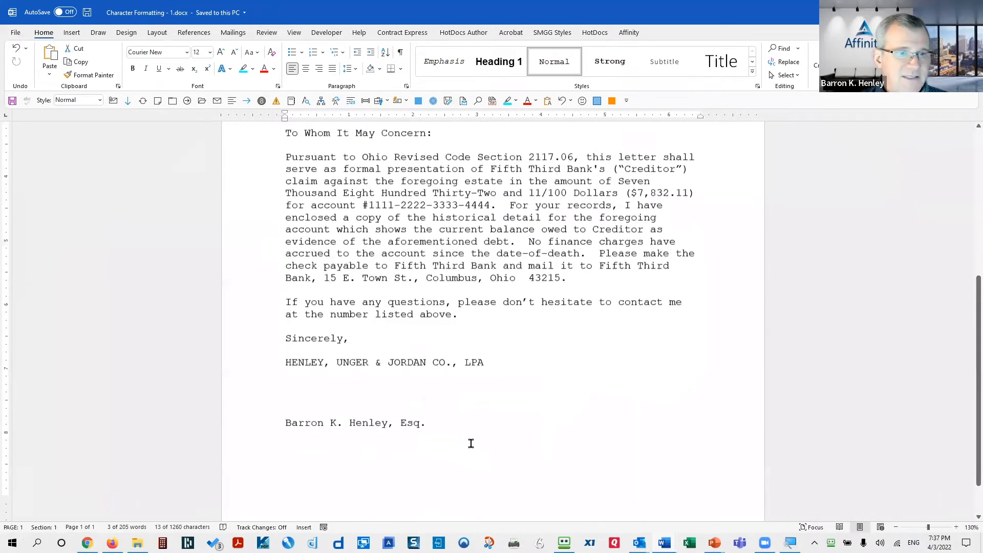
pyautogui.keyDown('shift'); pyautogui.click(468, 444); pyautogui.keyUp('shift')
pyautogui.click(187, 53)
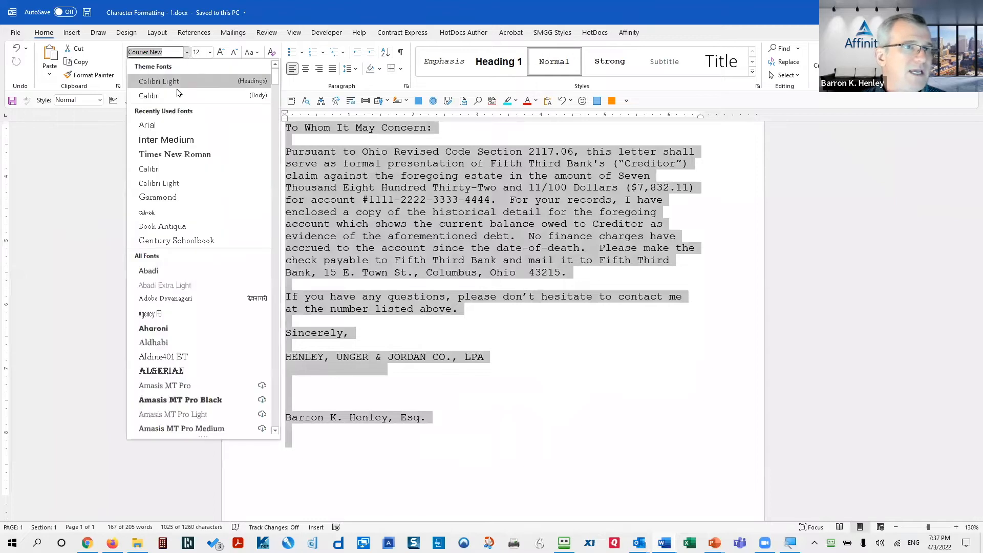
pyautogui.click(164, 153)
pyautogui.click(333, 68)
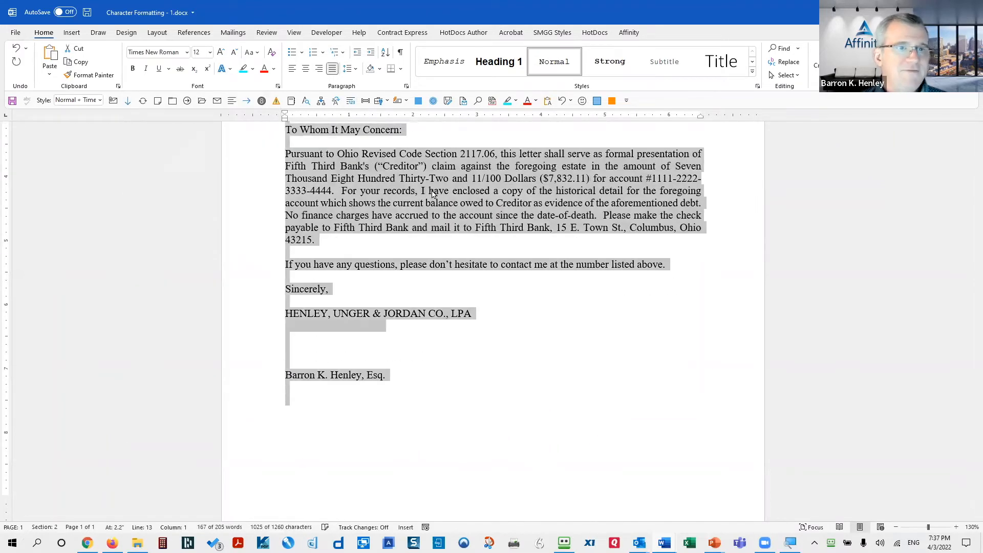
# Clear all formatting from the letter's body paragraph beginning "Pursuant to Ohio Revised Code" to expose the underlying Normal style
pyautogui.click(769, 261)
pyautogui.scroll(4, 770, 261)
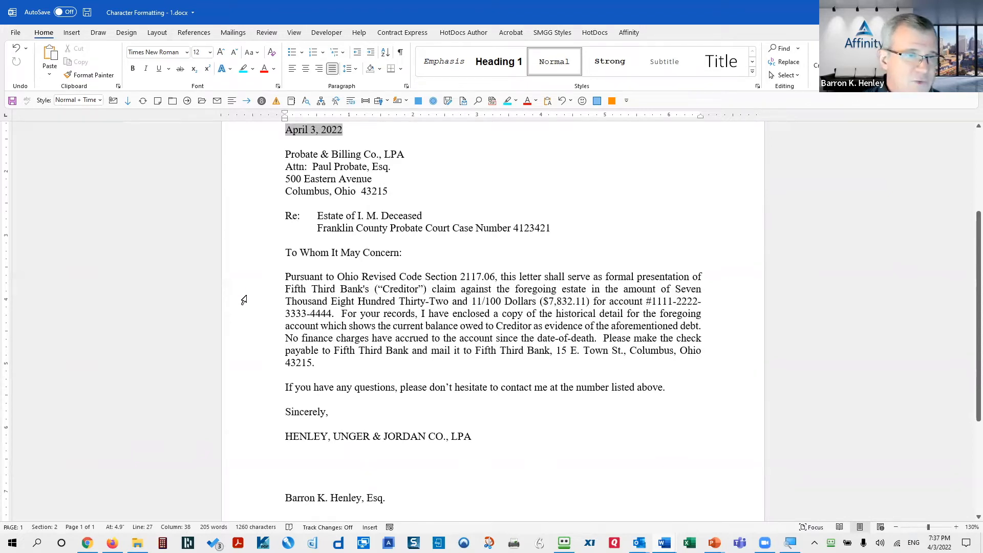
pyautogui.moveTo(251, 284); pyautogui.dragTo(247, 382)
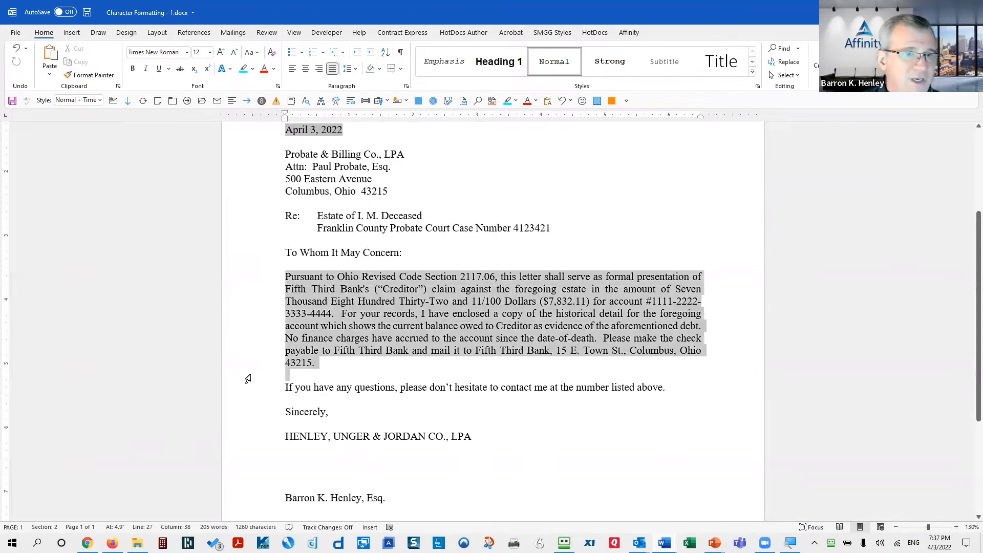
pyautogui.click(272, 52)
pyautogui.click(681, 347)
pyautogui.moveTo(439, 280); pyautogui.dragTo(712, 423)
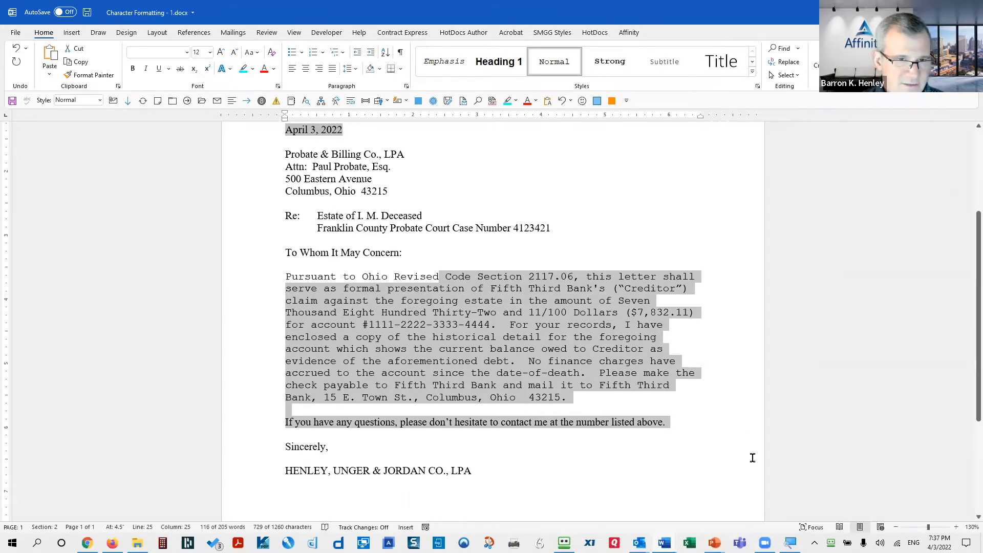
pyautogui.click(746, 455)
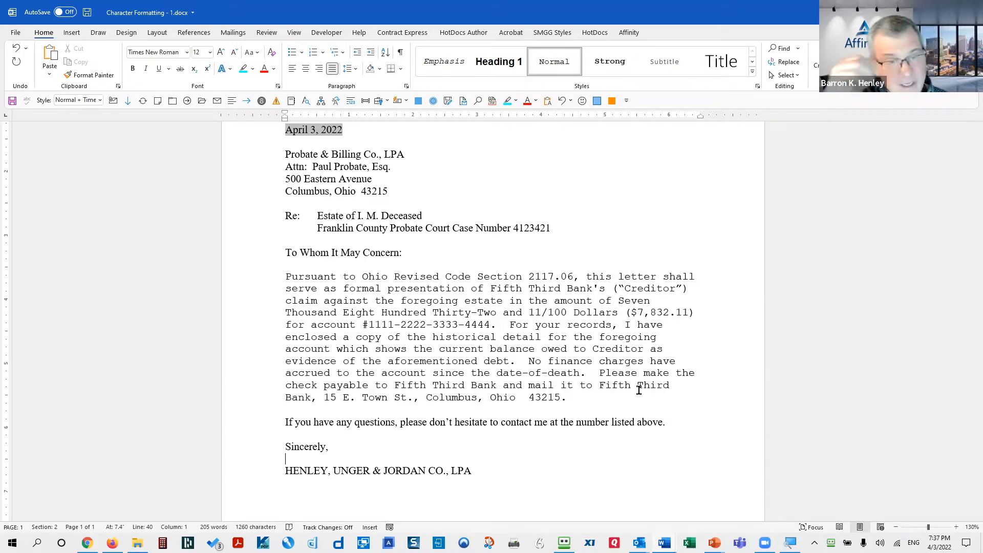
pyautogui.click(498, 280)
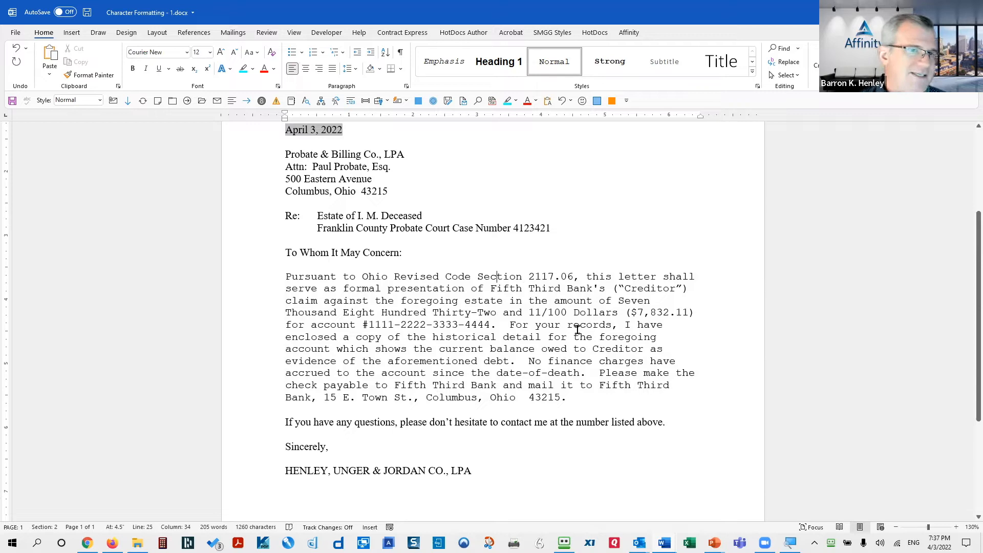
# Undo the cleared formatting and the letter's earlier Times New Roman and justification changes
pyautogui.hotkey('ctrl', 'z')
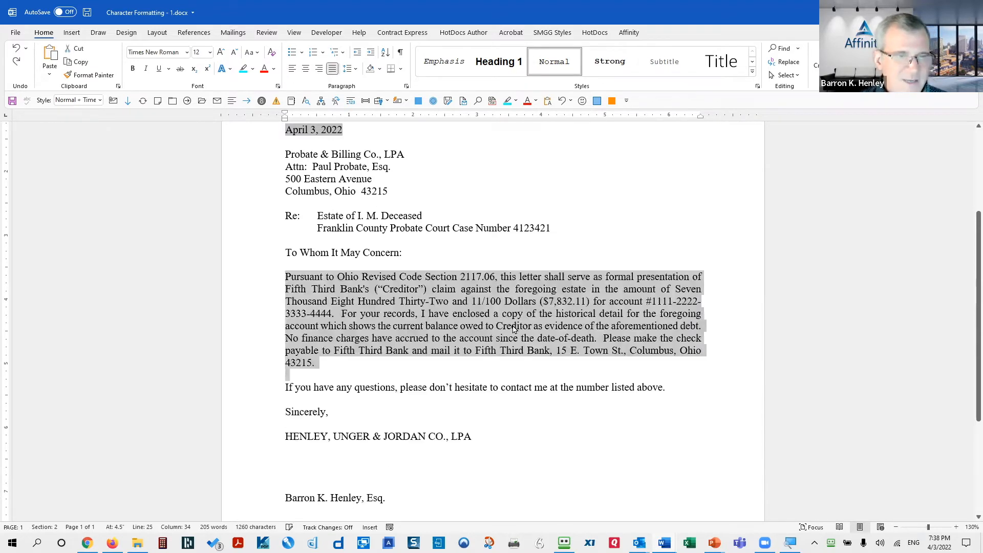
pyautogui.hotkey('ctrl', 'z')
pyautogui.hotkey('ctrl', 'z')
pyautogui.hotkey('ctrl', 'z')
pyautogui.scroll(-4, 493, 339)
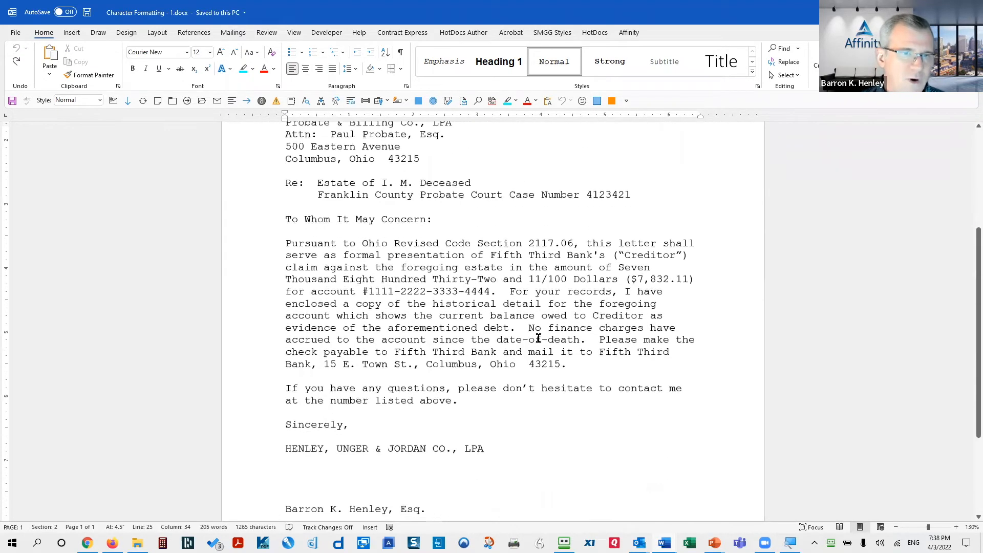
pyautogui.scroll(2, 550, 338)
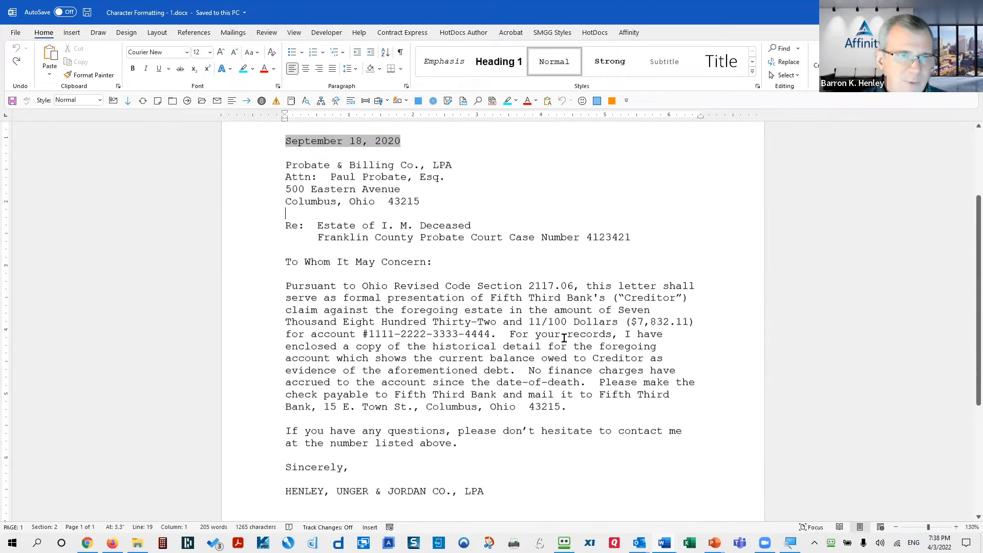
# Deselect the letter text, switch to the PowerPoint slideshow and advance to the "How To Change The Default – Method 1" slide
pyautogui.tripleClick(246, 151)
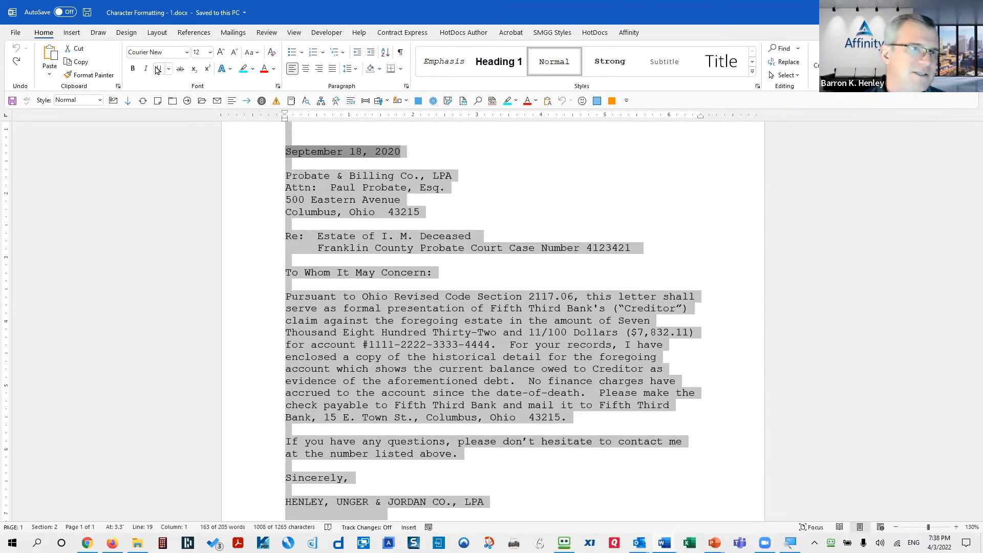
pyautogui.click(561, 298)
pyautogui.hotkey('alt', 'Tab')
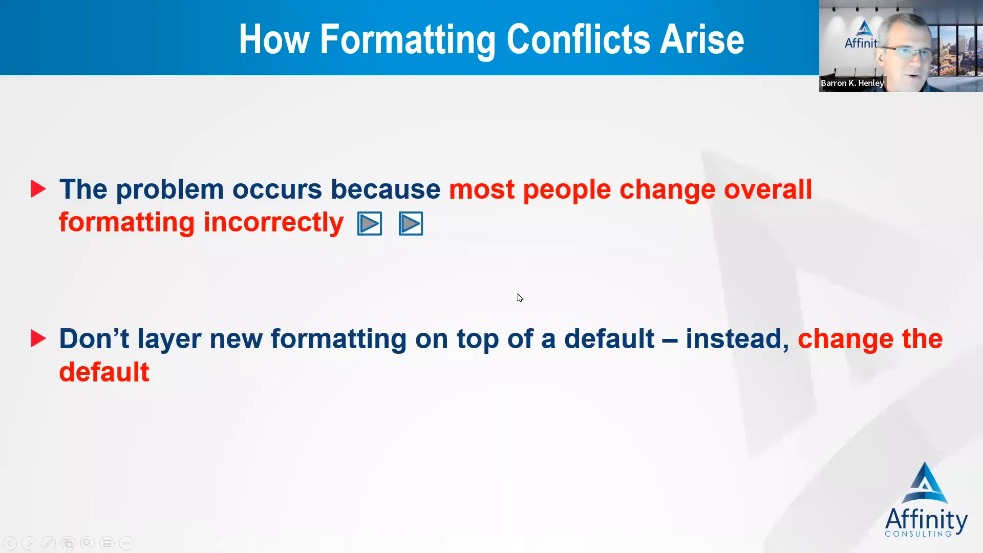
pyautogui.click(655, 306)
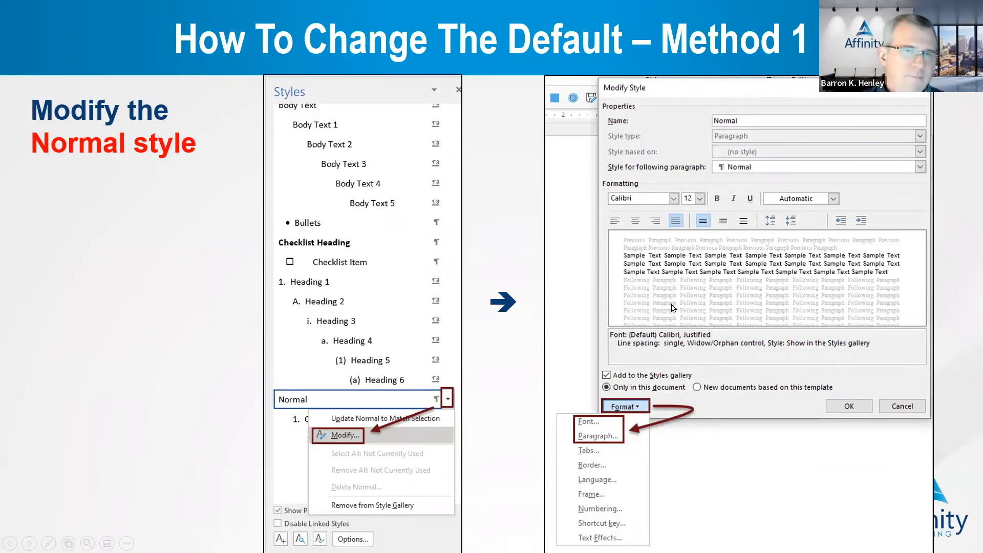
# Return to the letter in Word, display the document's list of styles and inspect the Normal style's formatting description
pyautogui.hotkey('alt', 'Tab')
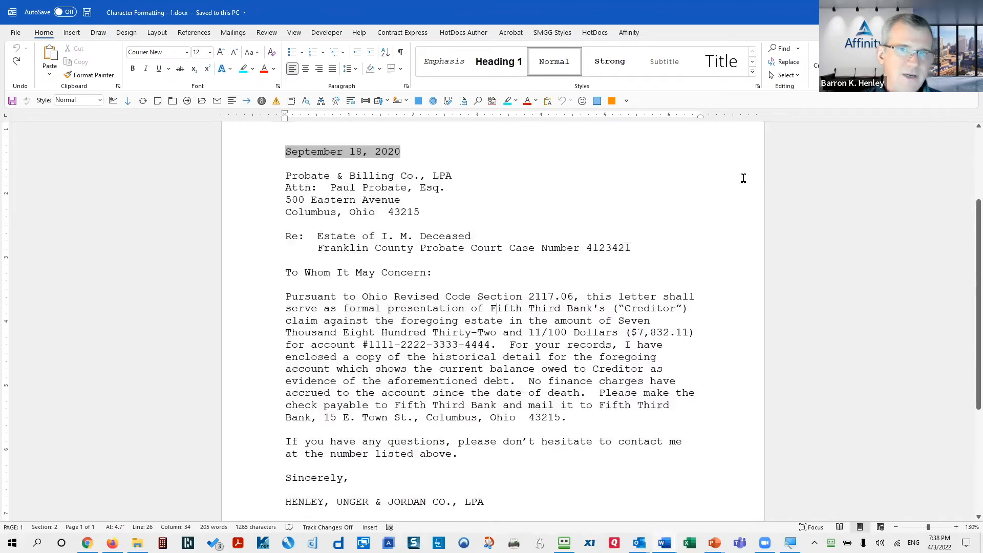
pyautogui.click(758, 86)
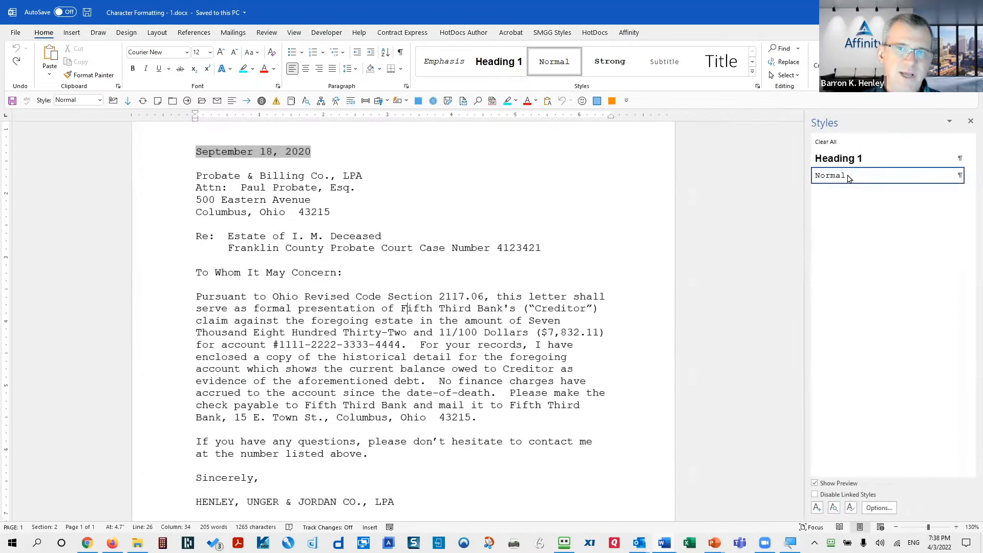
pyautogui.moveTo(845, 177)
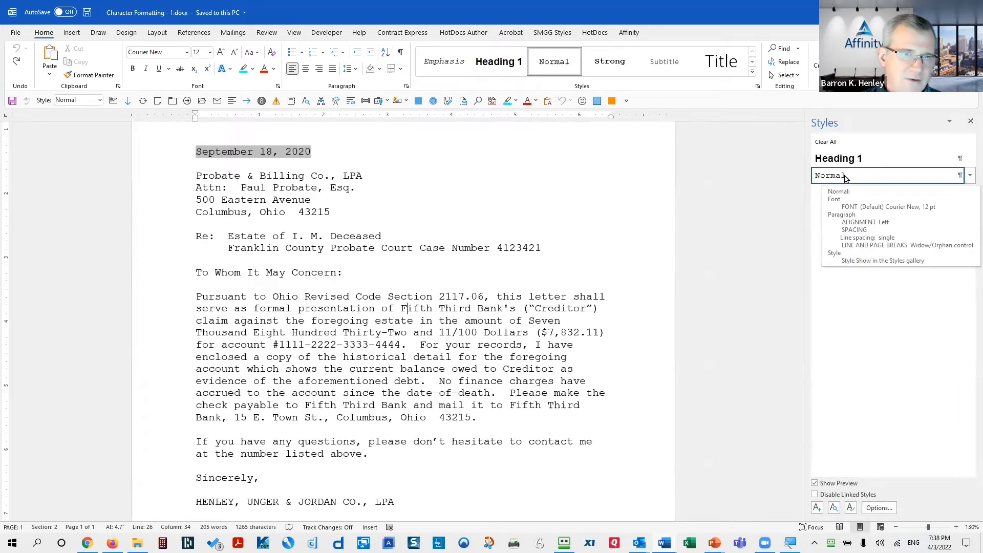
pyautogui.moveTo(357, 237); pyautogui.dragTo(410, 413)
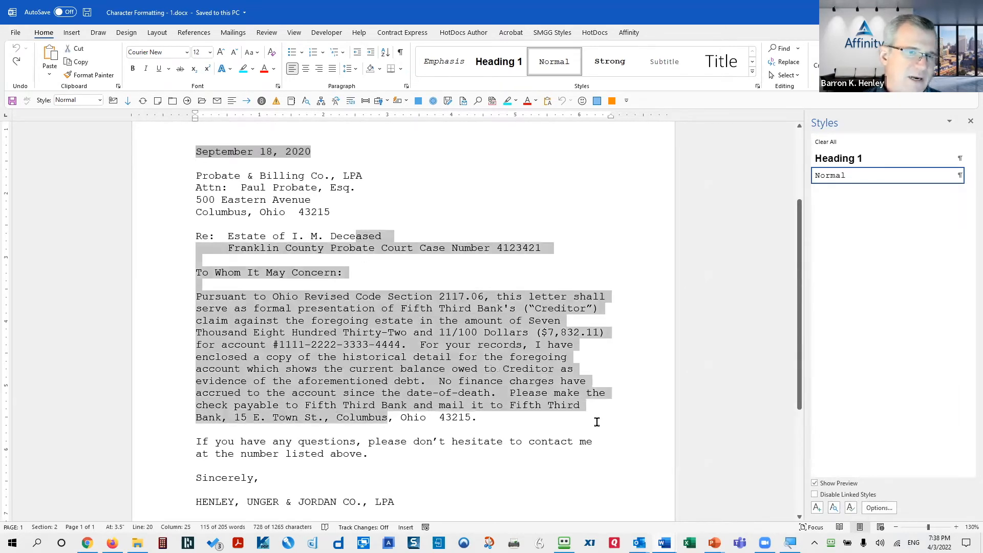
pyautogui.click(487, 286)
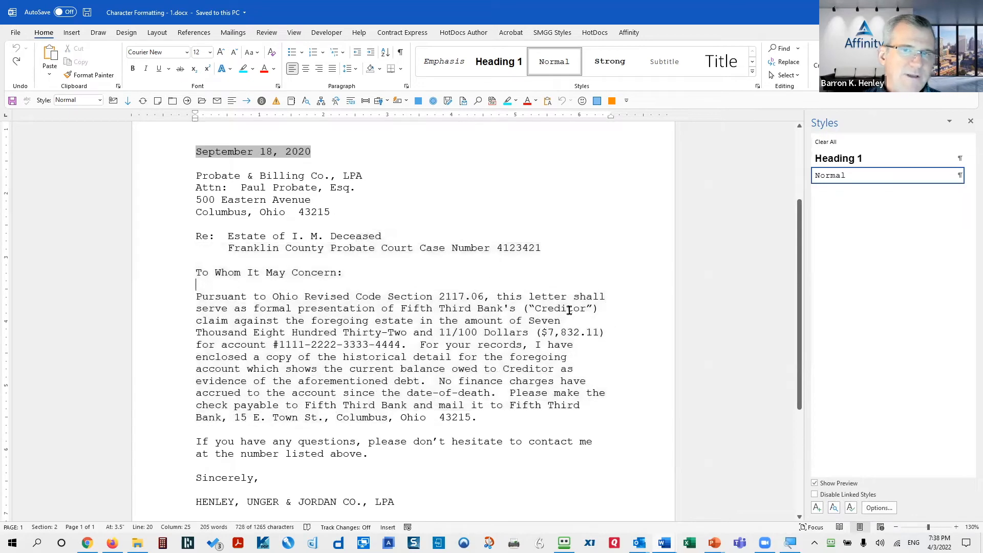
# Examine which style Heading 1 is based on in its style definition, without changing anything
pyautogui.rightClick(893, 166)
pyautogui.click(891, 190)
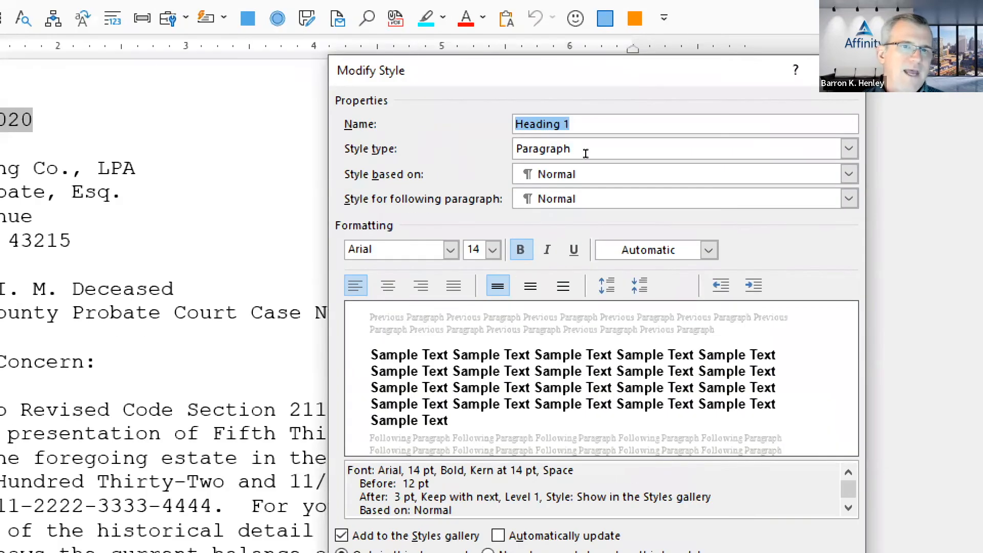
pyautogui.click(586, 154)
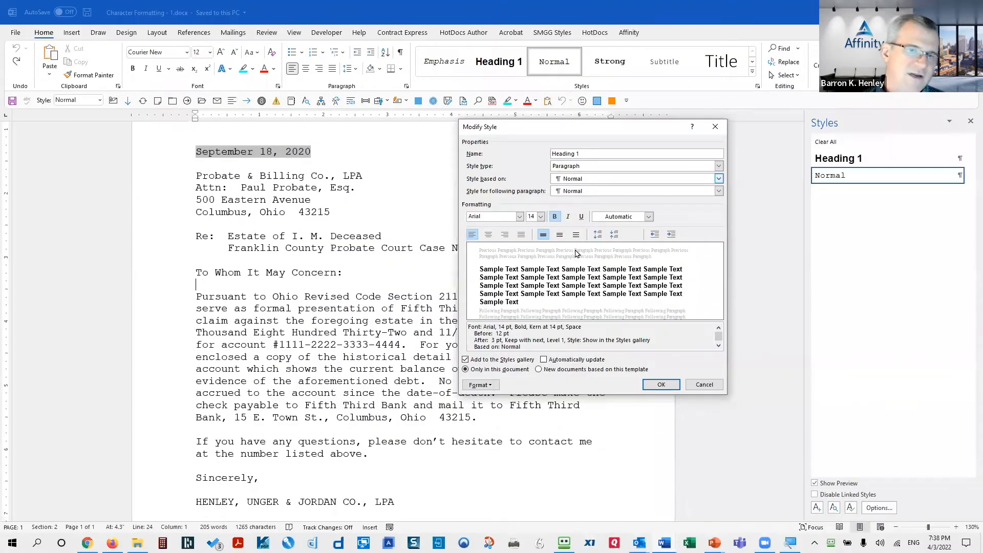
pyautogui.click(704, 385)
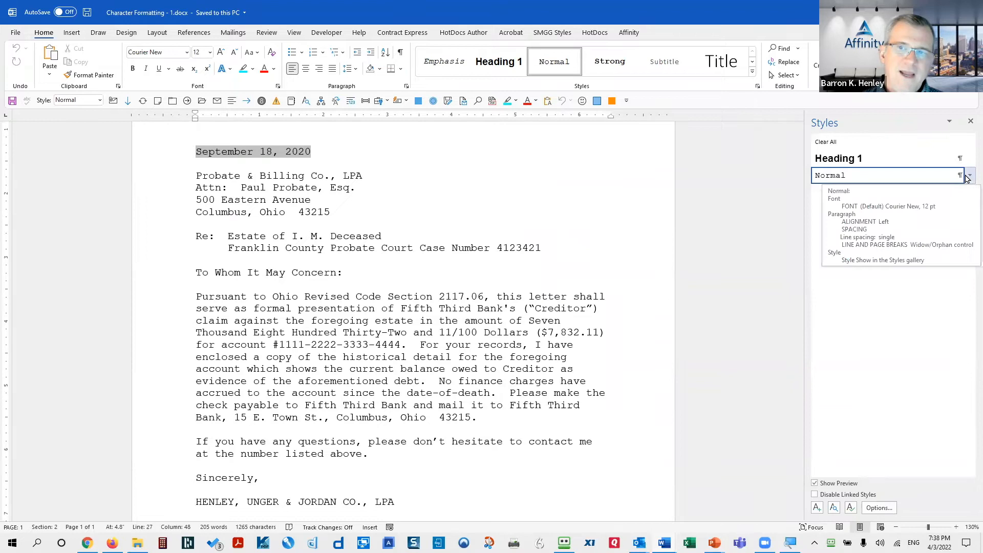
# Modify the Normal style's font to Times New Roman at 12 points
pyautogui.click(969, 178)
pyautogui.click(891, 180)
pyautogui.rightClick(890, 180)
pyautogui.click(889, 207)
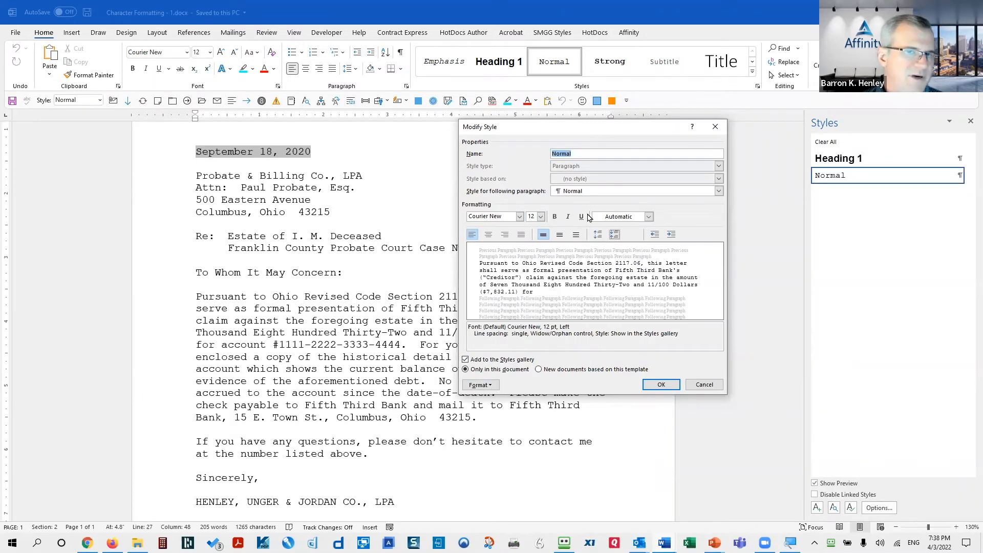
pyautogui.click(490, 386)
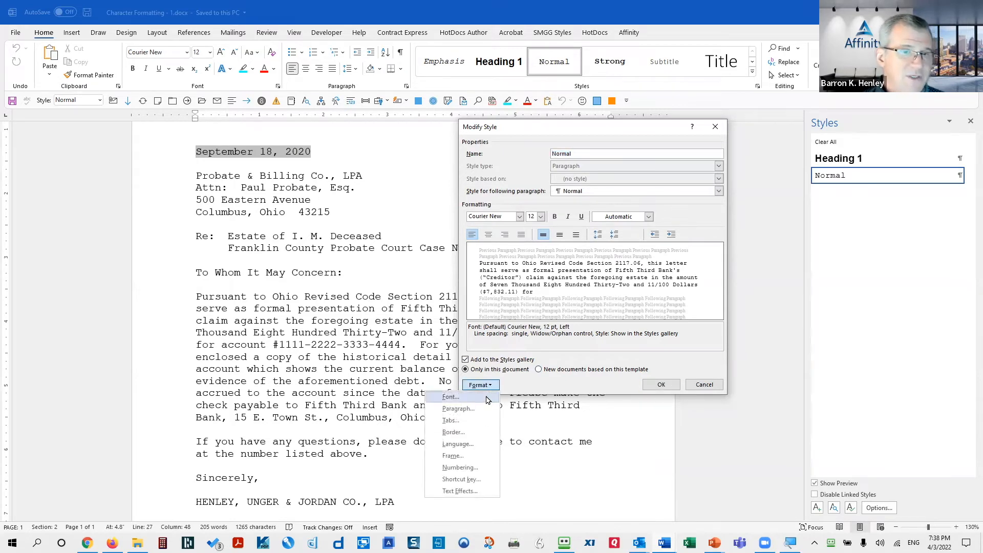
pyautogui.click(486, 398)
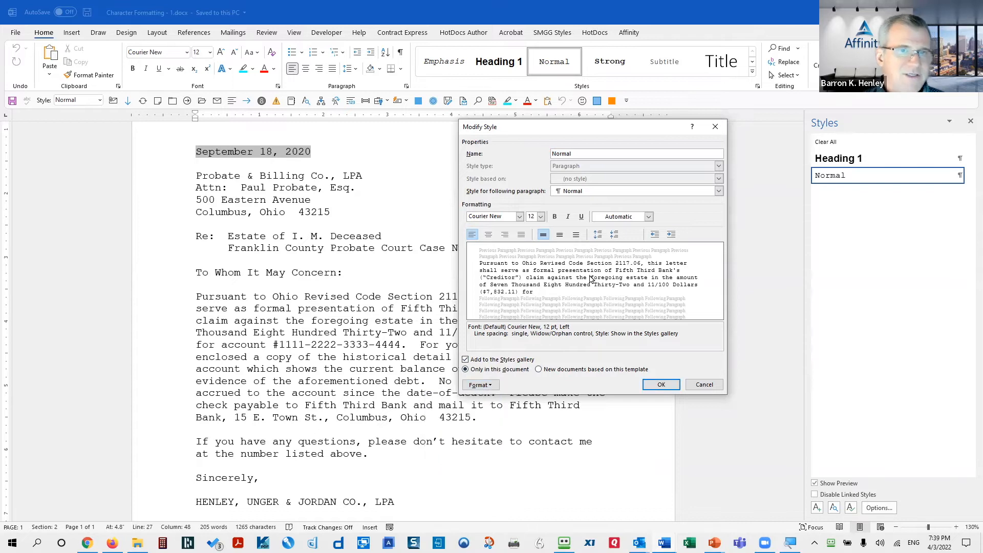
pyautogui.click(513, 180)
pyautogui.write('time')
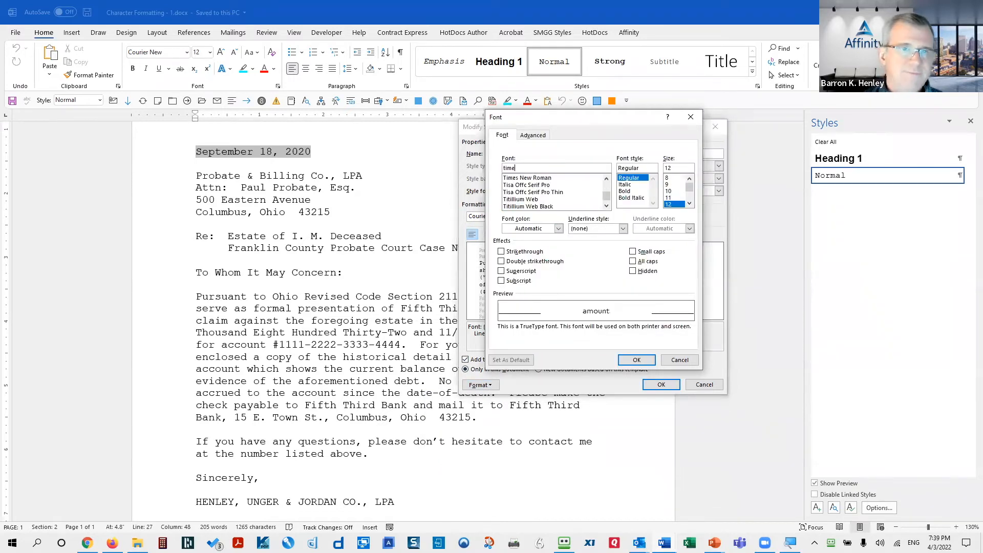
pyautogui.click(548, 178)
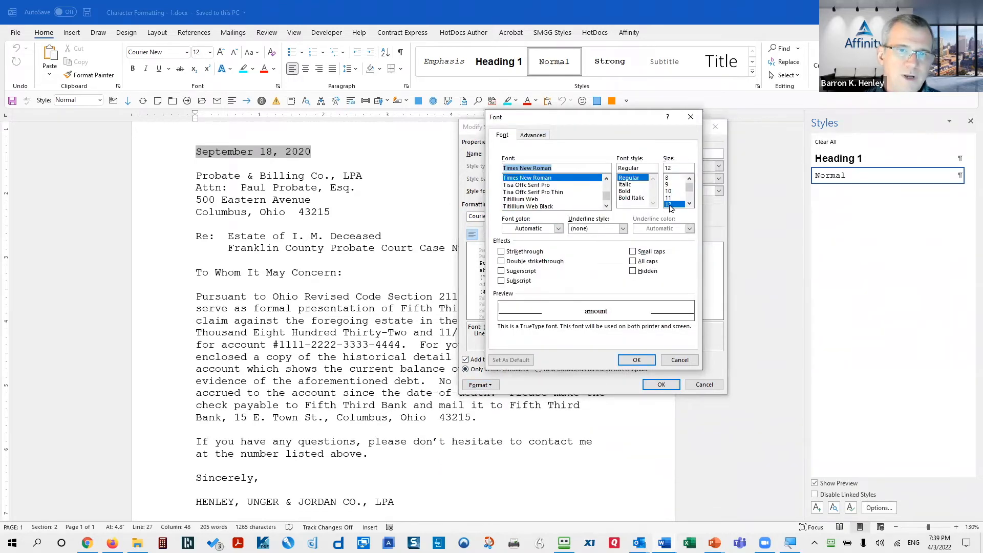
pyautogui.click(668, 204)
pyautogui.click(637, 360)
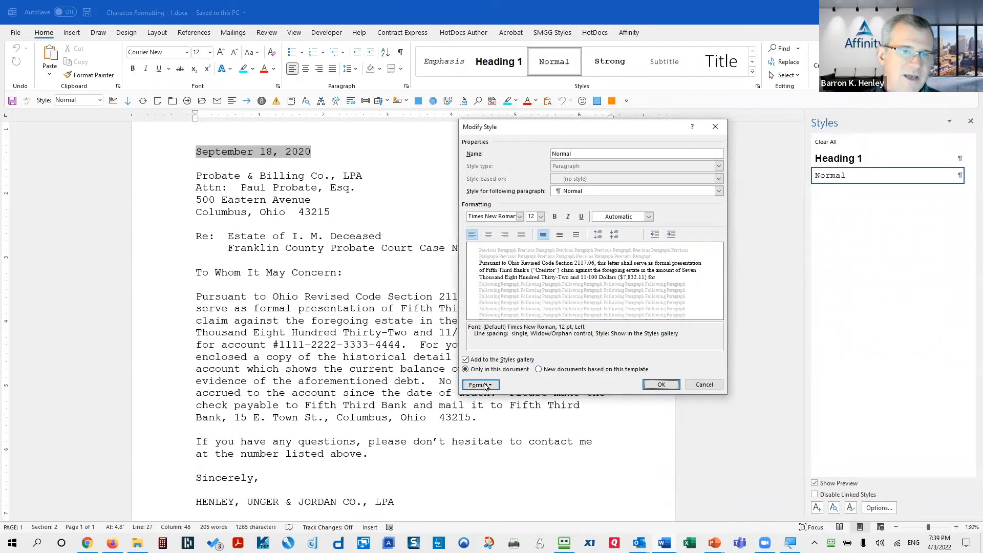
# Set the Normal style's paragraph alignment to Justified and apply the modified style to the letter
pyautogui.click(484, 388)
pyautogui.click(477, 408)
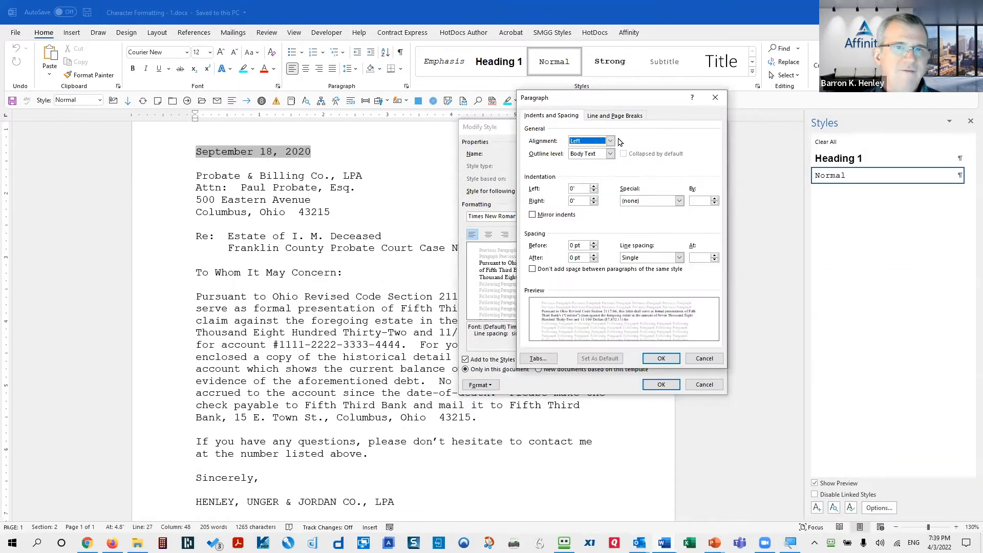
pyautogui.click(612, 141)
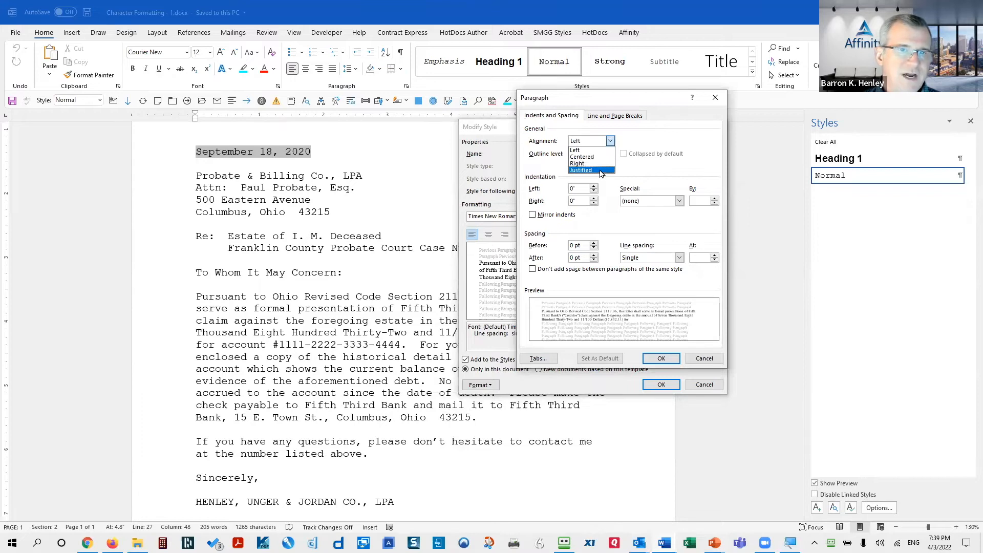
pyautogui.click(595, 175)
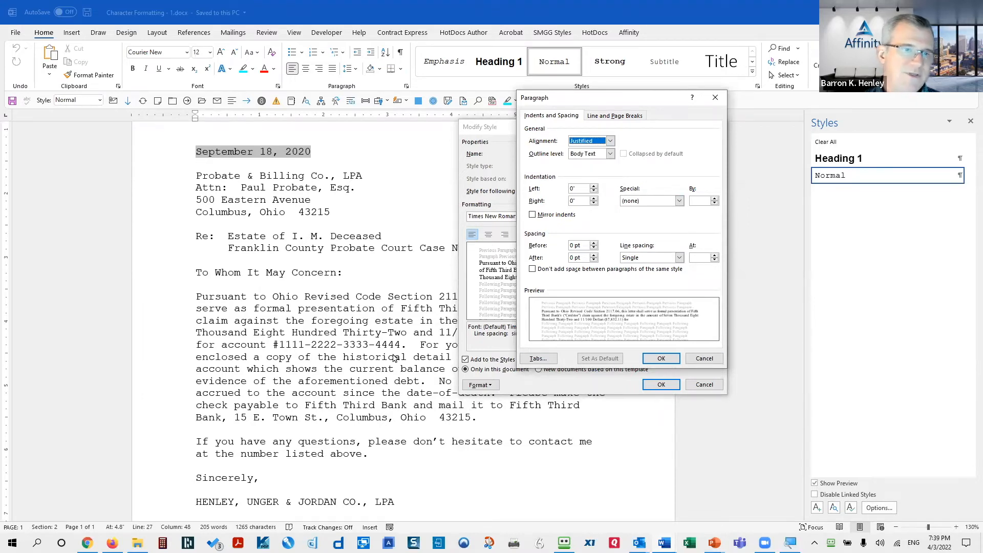
pyautogui.click(662, 358)
pyautogui.click(661, 386)
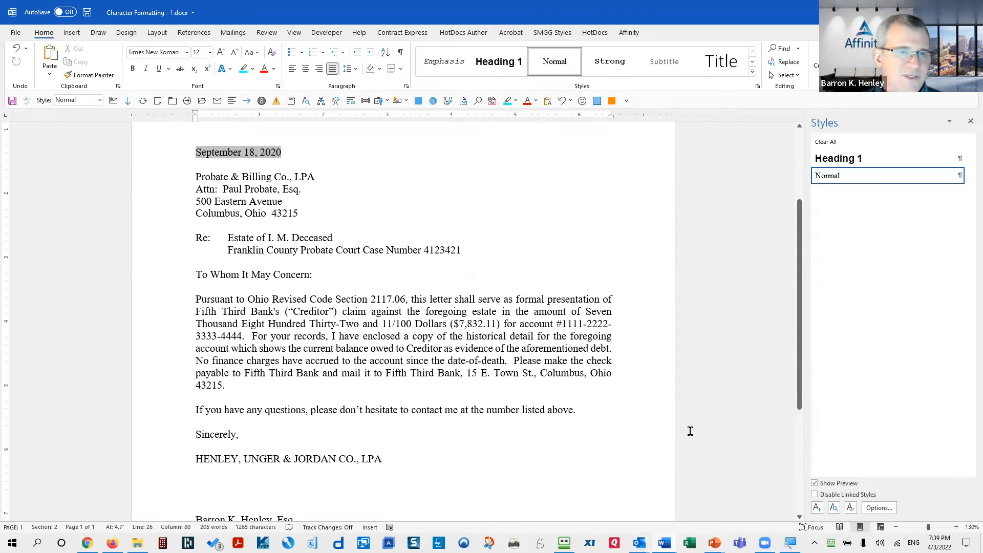
pyautogui.moveTo(176, 305); pyautogui.dragTo(175, 385)
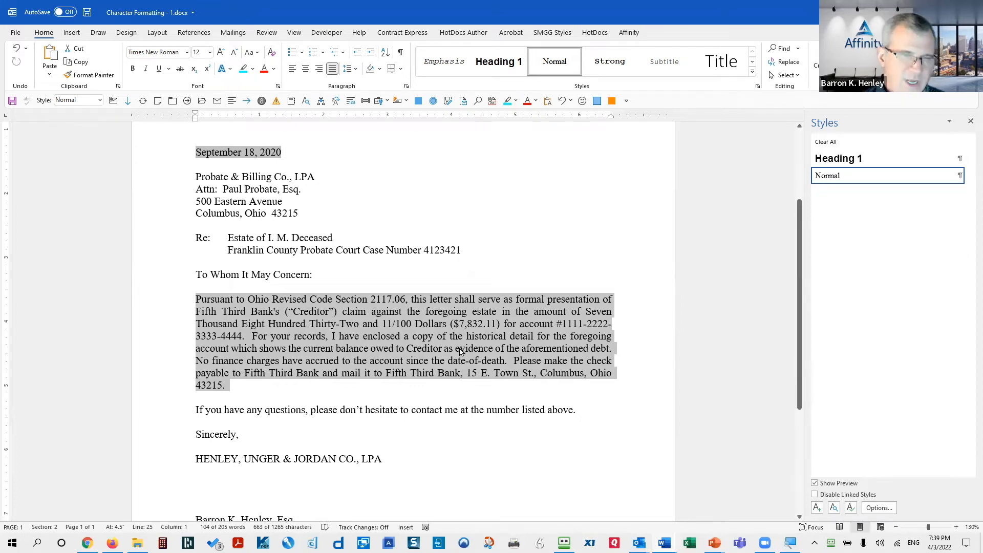
pyautogui.click(460, 350)
# Switch to the PowerPoint slideshow and go through the font and paragraph instructions on the "How To Change The Default – Method 2" slide
pyautogui.hotkey('alt', 'Tab')
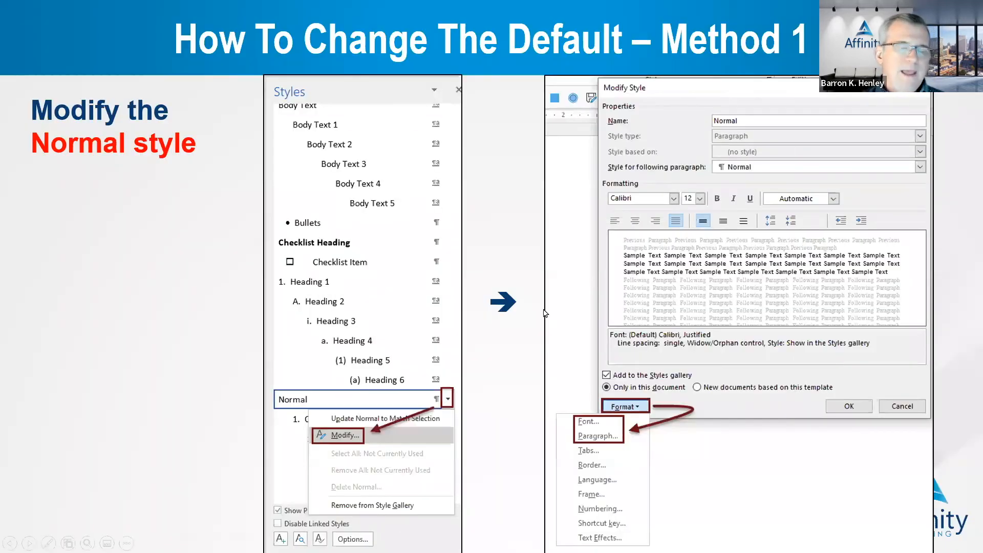
pyautogui.click(530, 303)
pyautogui.click(535, 304)
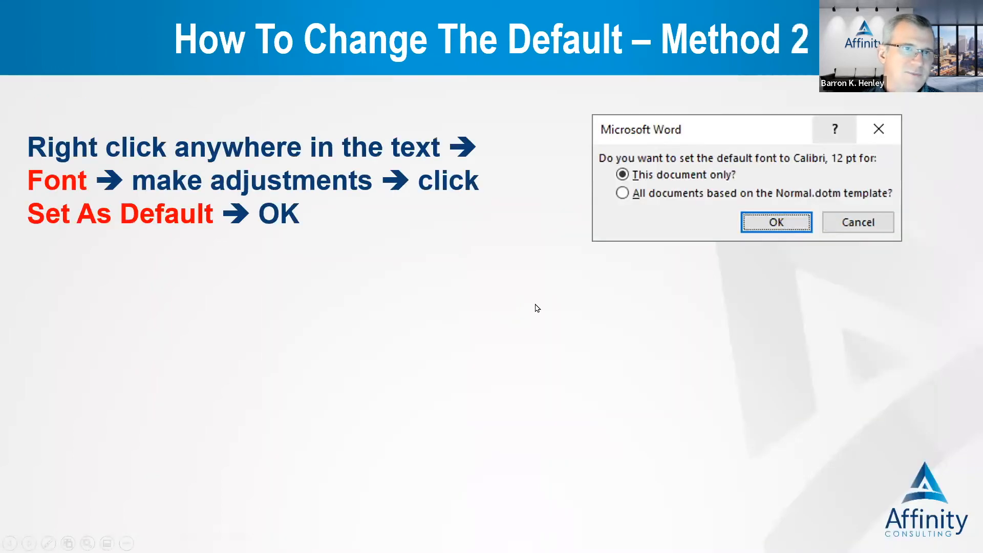
pyautogui.click(539, 307)
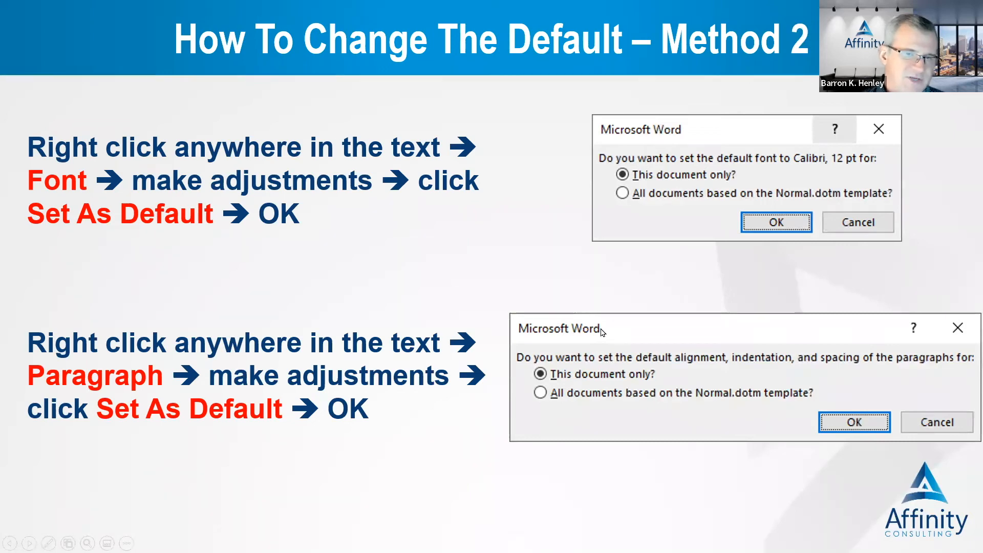
# Switch back to the Word letter and choose Century Schoolbook at 14 points in its font settings
pyautogui.hotkey('alt', 'Tab')
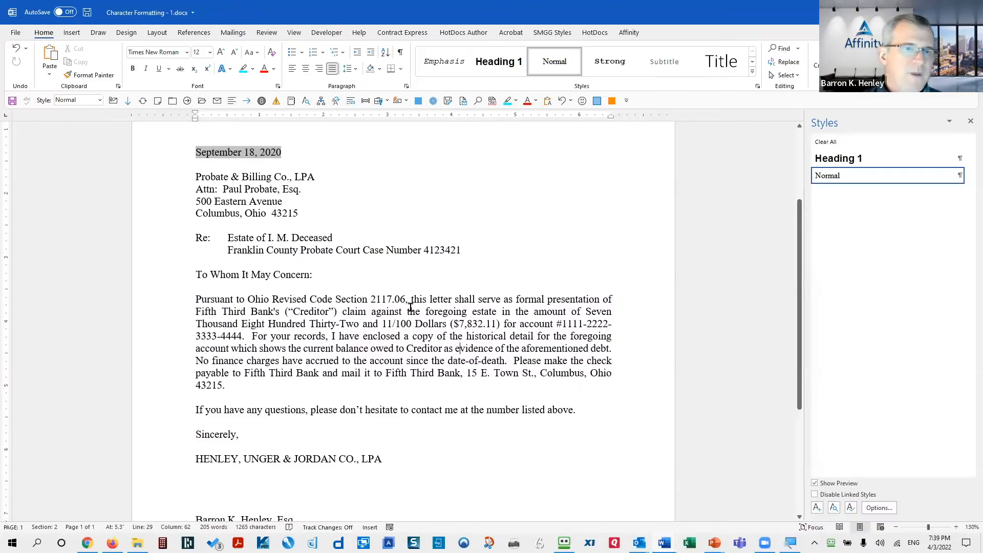
pyautogui.rightClick(410, 307)
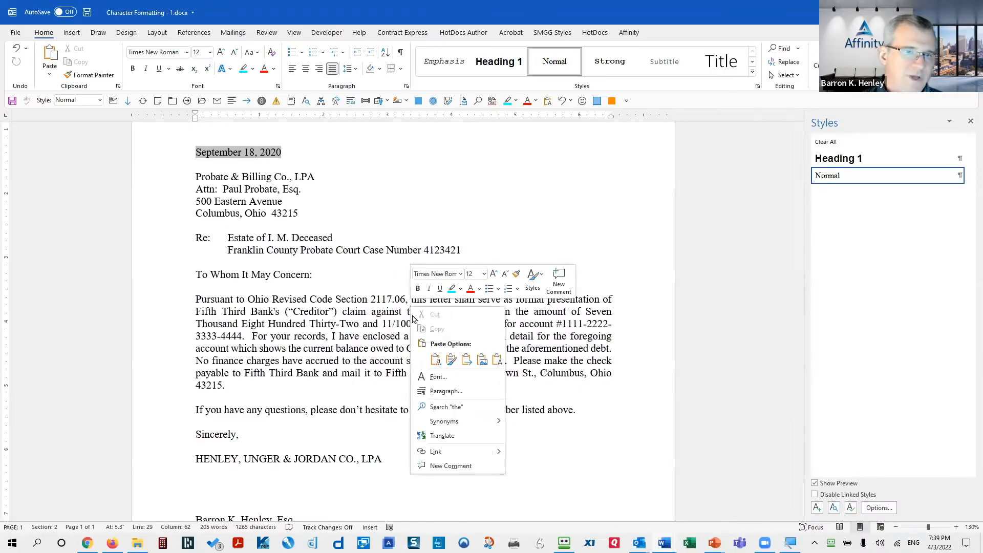
pyautogui.click(436, 377)
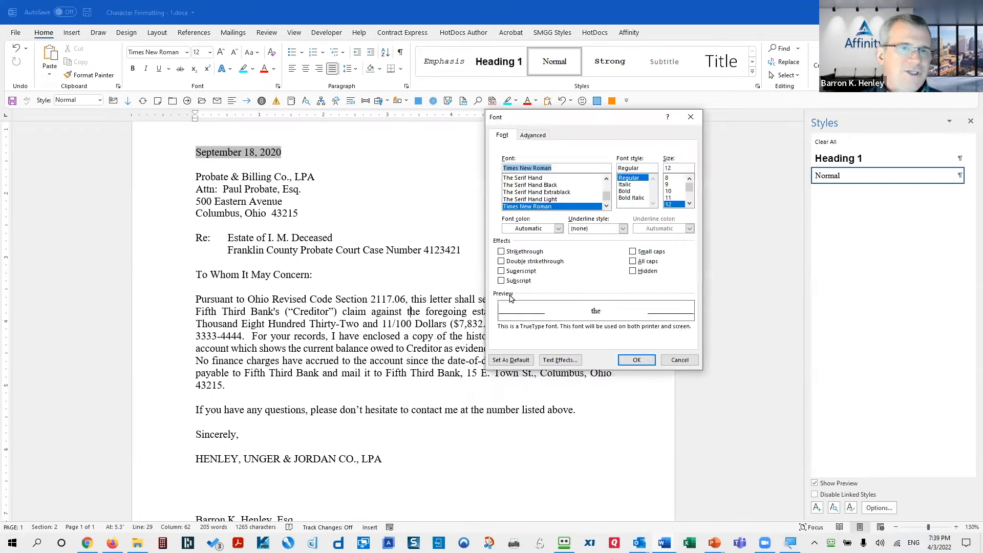
pyautogui.click(564, 192)
pyautogui.write('cen')
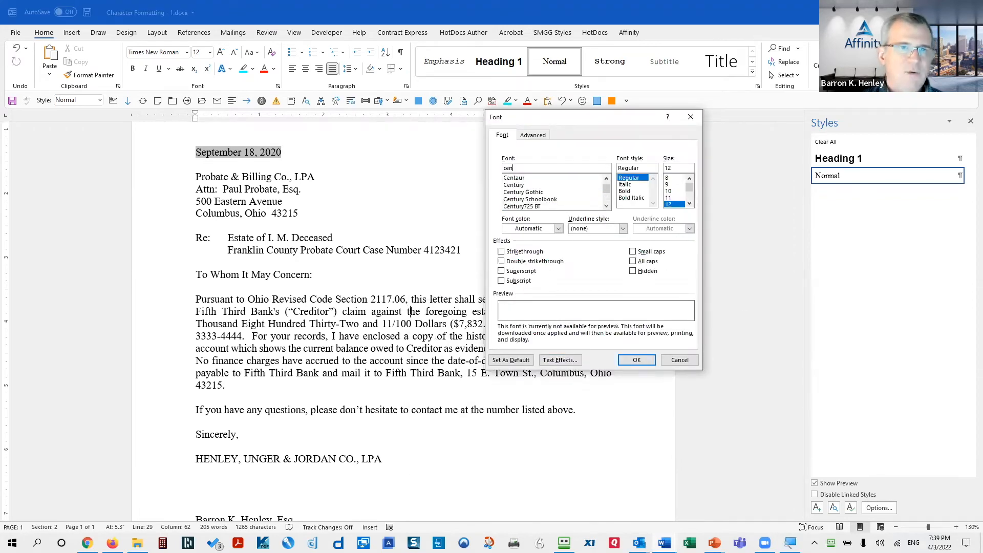
pyautogui.click(564, 200)
pyautogui.click(690, 203)
pyautogui.click(672, 205)
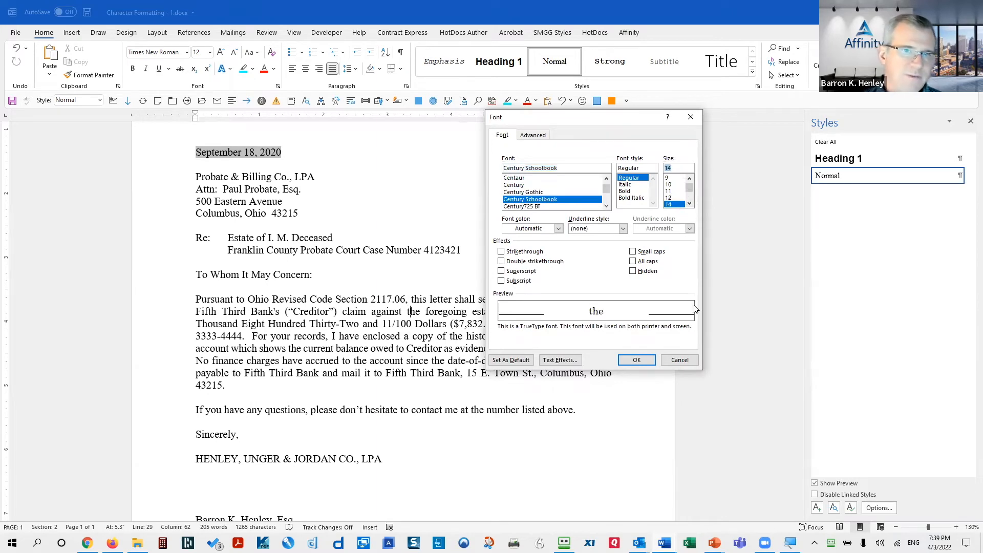
# Set Century Schoolbook, 14 pt as the default font for this document only
pyautogui.click(512, 360)
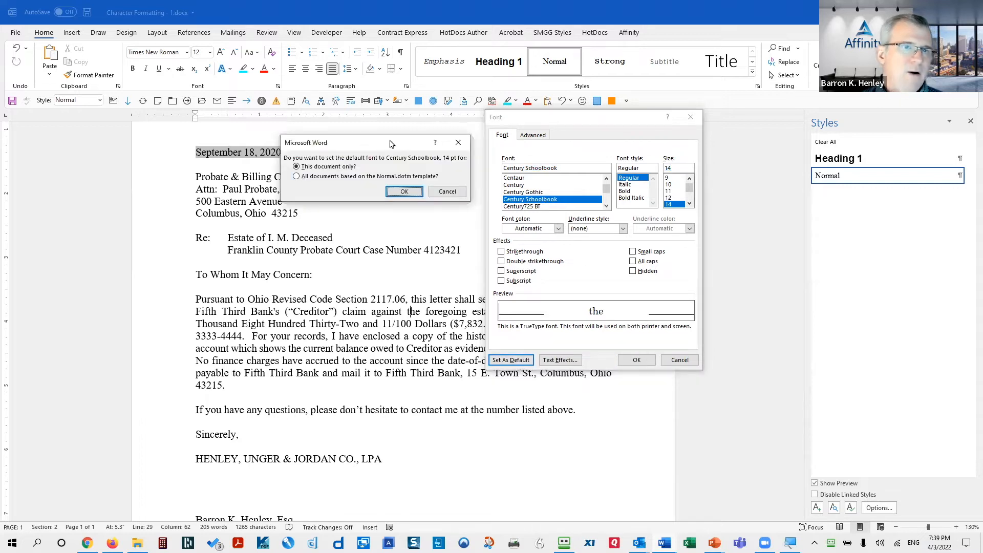
pyautogui.moveTo(381, 145); pyautogui.dragTo(379, 159)
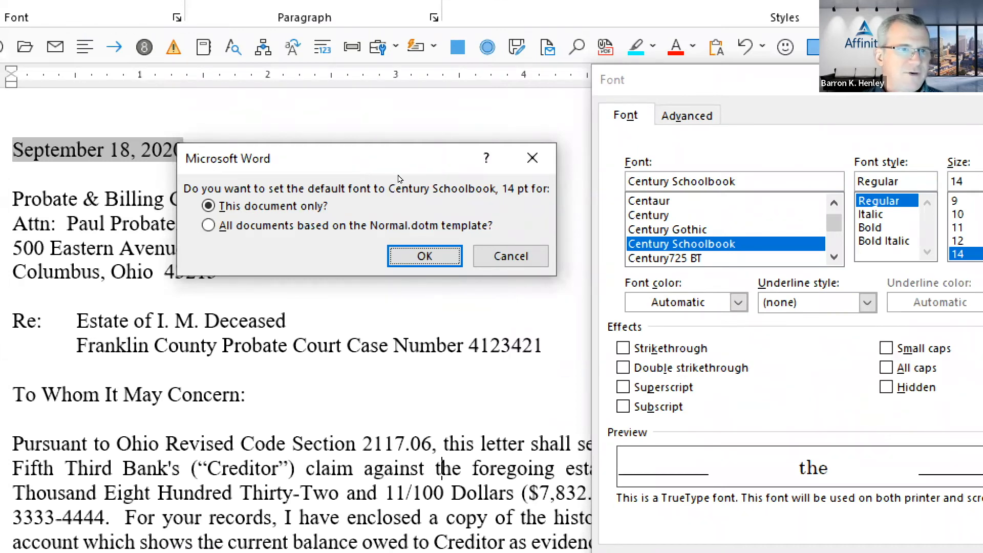
pyautogui.hotkey('alt', 'a')
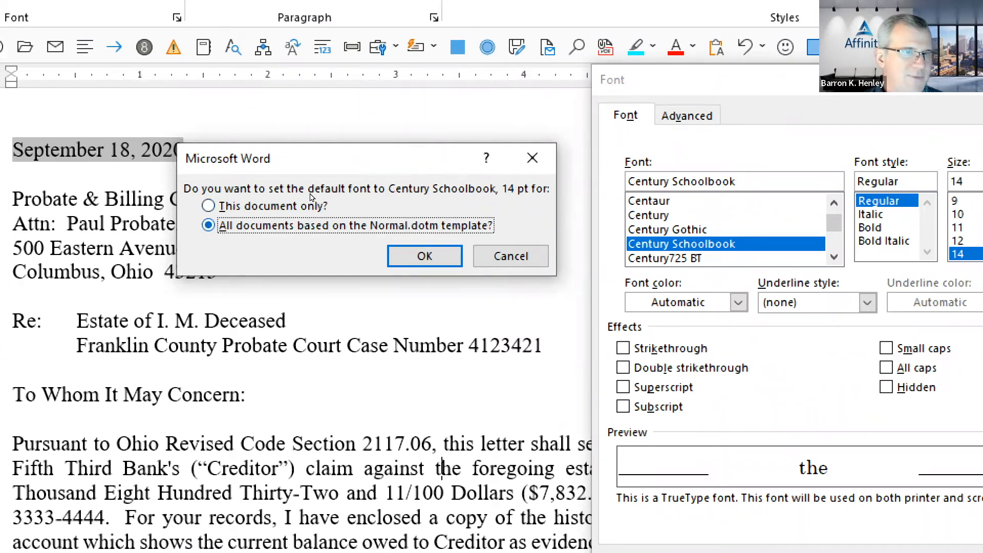
pyautogui.hotkey('alt', 't')
pyautogui.hotkey('alt', 'a')
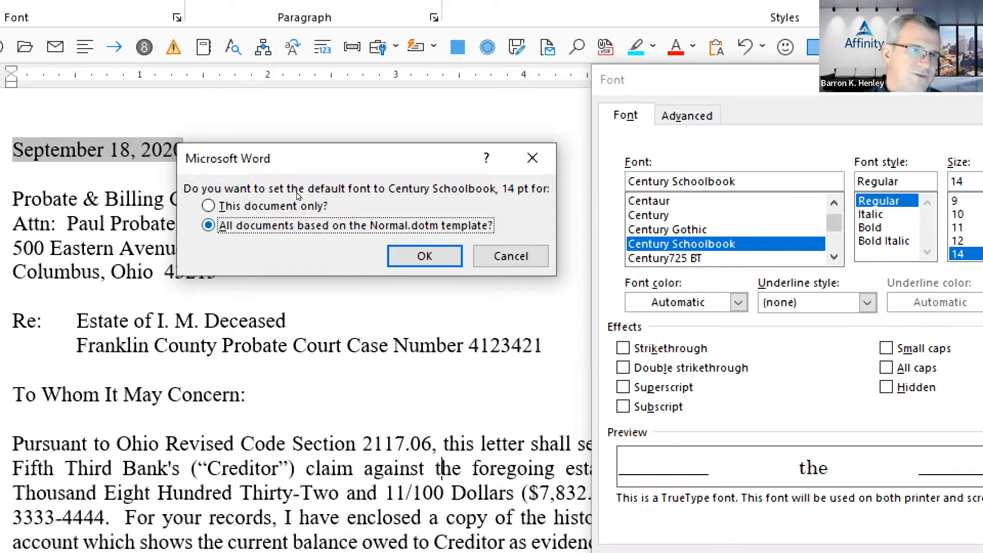
pyautogui.press('Up')
pyautogui.press('Down')
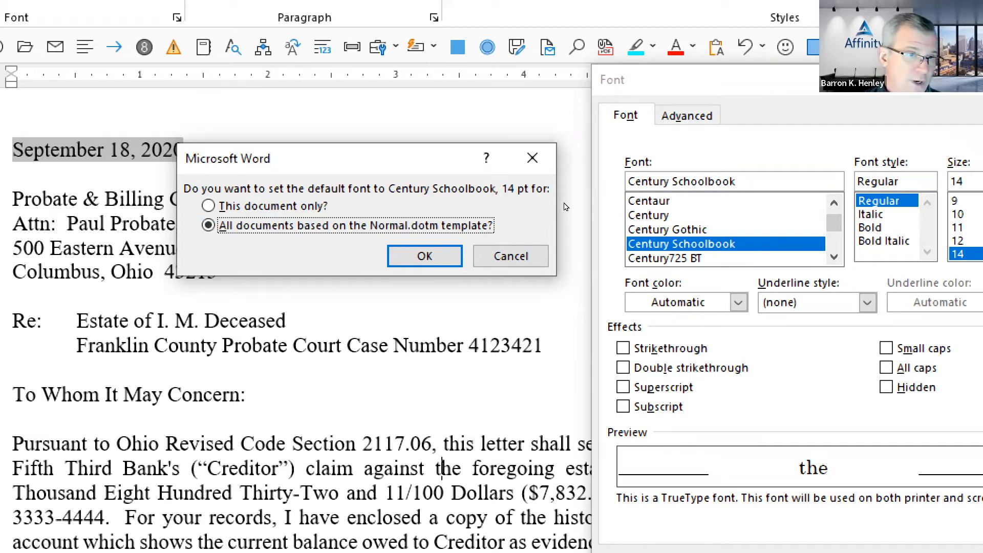
pyautogui.click(304, 205)
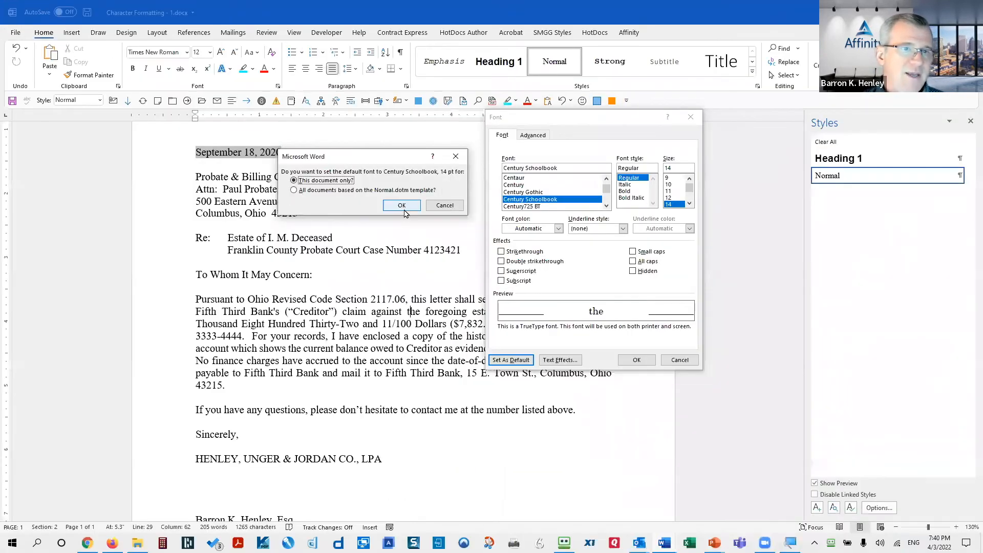
pyautogui.click(425, 256)
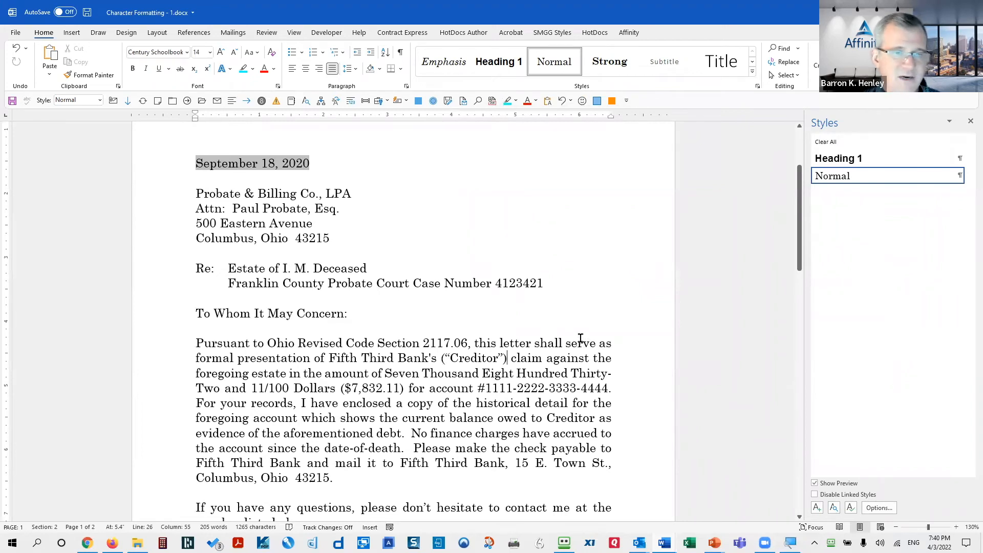
# Set the paragraph alignment to Left and make it the default for all documents based on the Normal.dotm template
pyautogui.rightClick(330, 281)
pyautogui.click(356, 365)
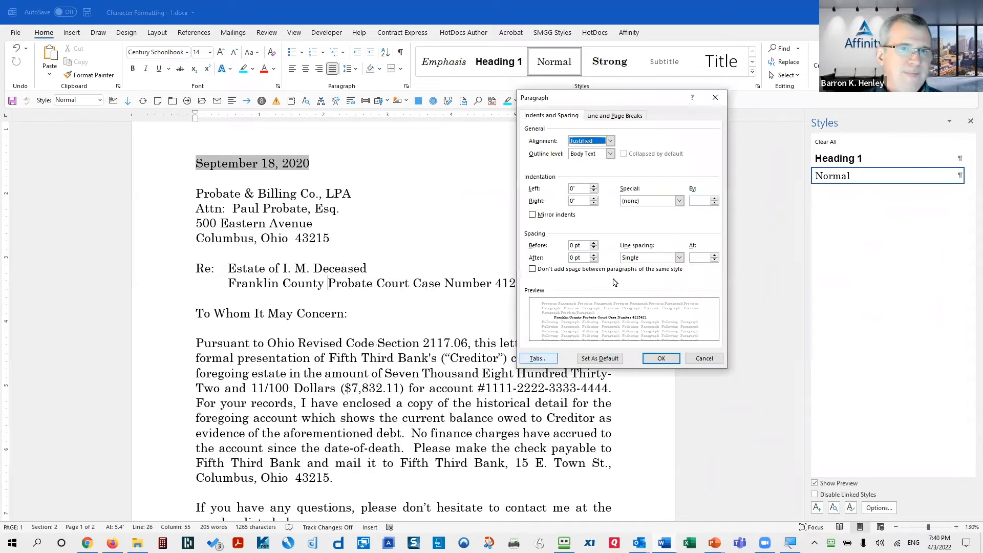
pyautogui.click(610, 140)
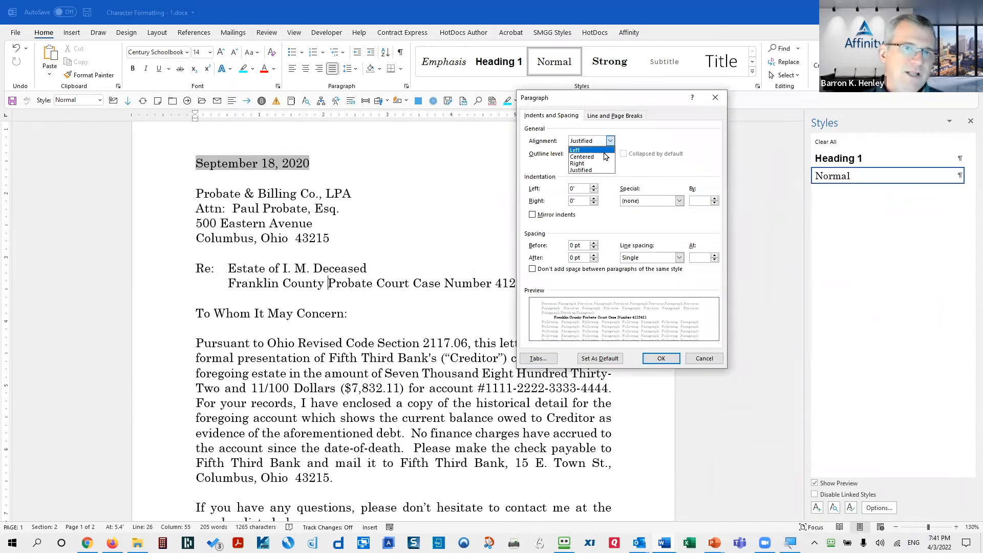
pyautogui.click(604, 151)
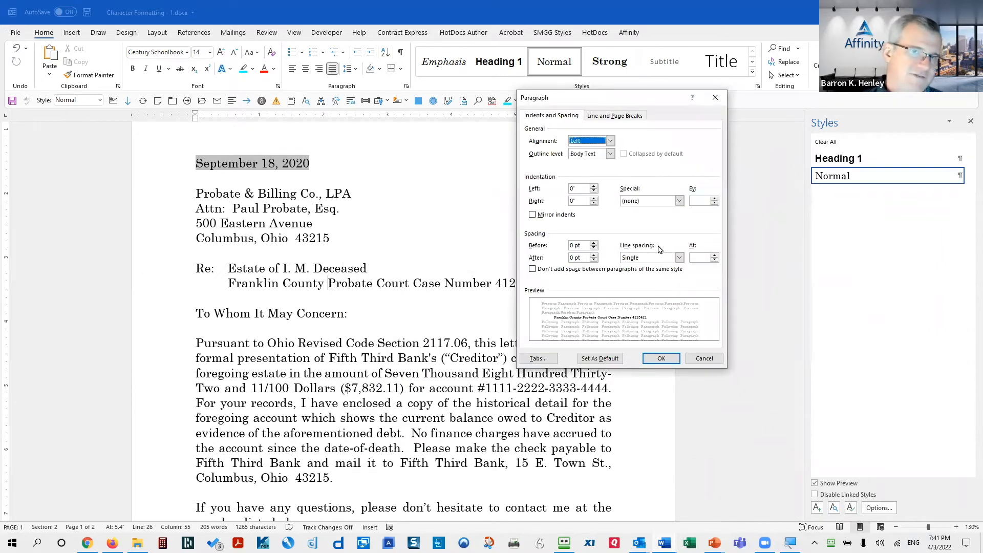
pyautogui.click(600, 359)
pyautogui.click(326, 191)
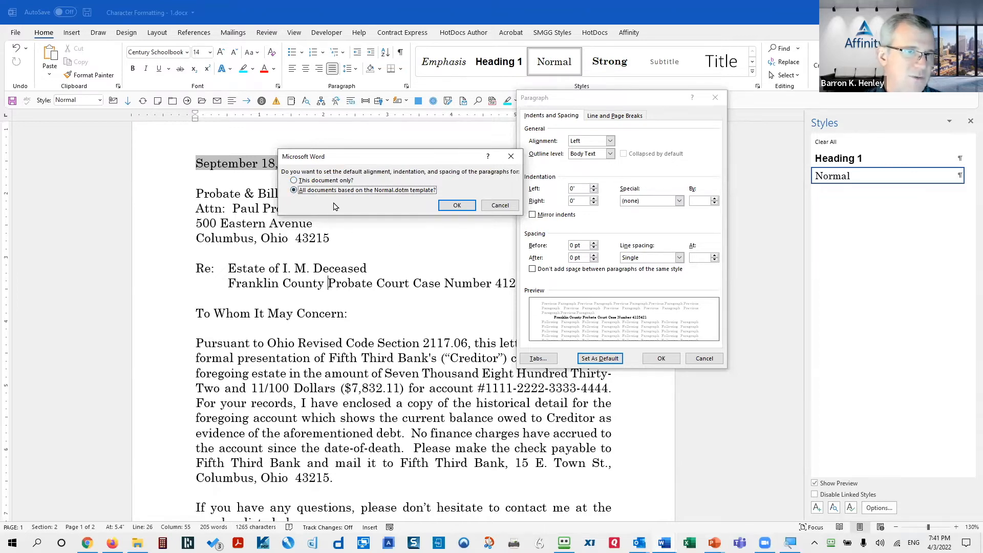
pyautogui.click(454, 206)
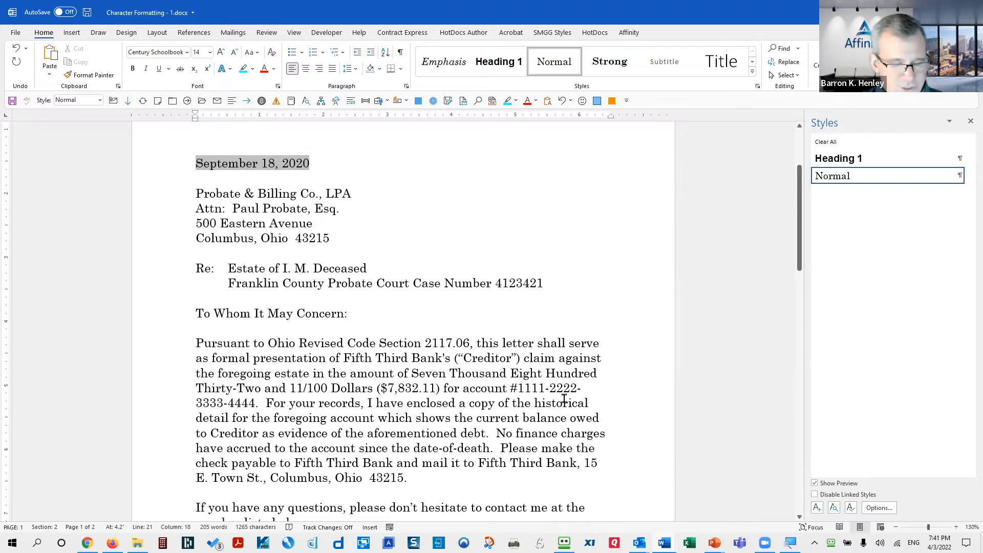
# Switch to Improperly Drafted Document.doc and undo the last formatting changes until the title is bold again
pyautogui.hotkey('alt', 'Tab')
pyautogui.hotkey('alt', 'Tab')
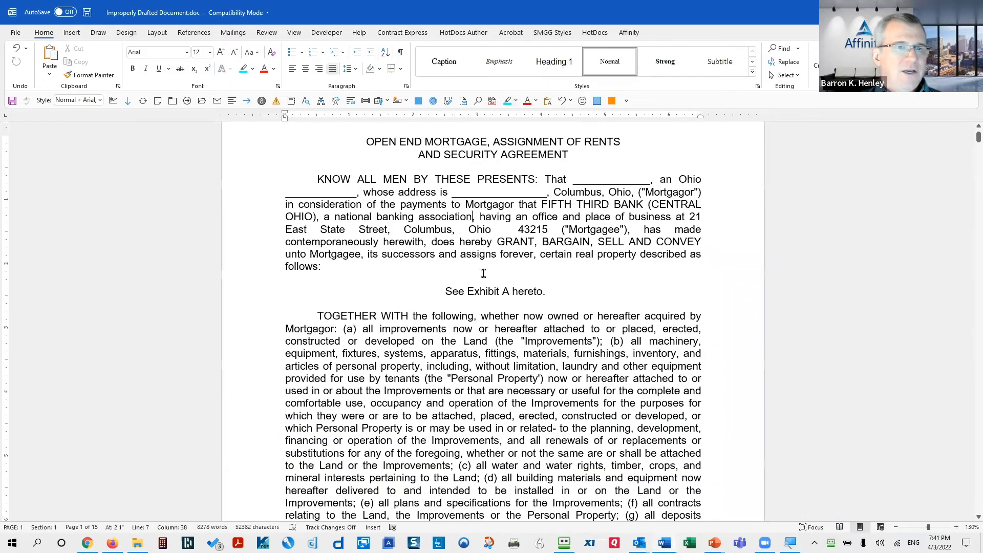
pyautogui.hotkey('ctrl', 'z')
pyautogui.hotkey('ctrl', 'z')
pyautogui.hotkey('ctrl', 'z')
pyautogui.hotkey('ctrl', 'z')
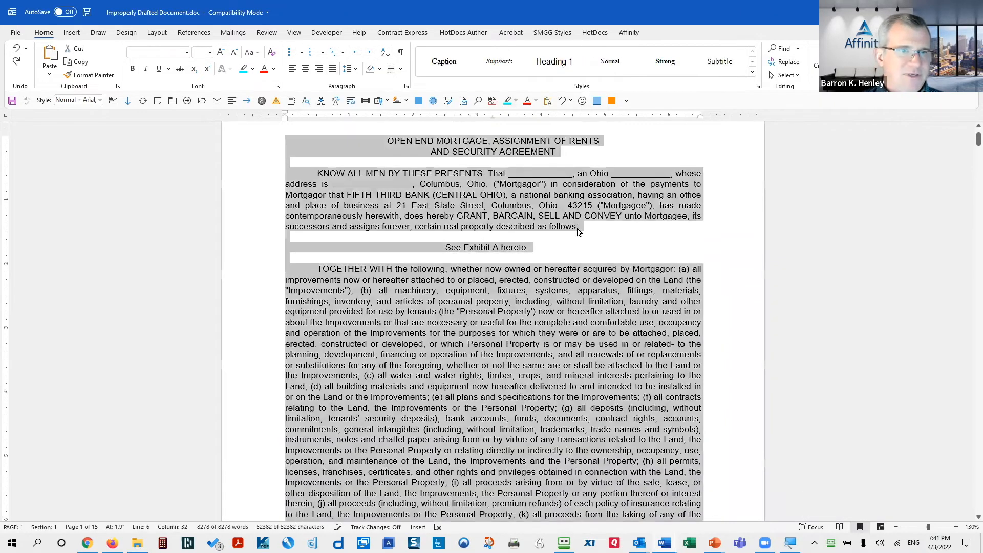
# Clear all manual formatting from the "KNOW ALL MEN BY THESE PRESENTS" paragraph
pyautogui.click(459, 211)
pyautogui.moveTo(253, 186); pyautogui.dragTo(252, 274)
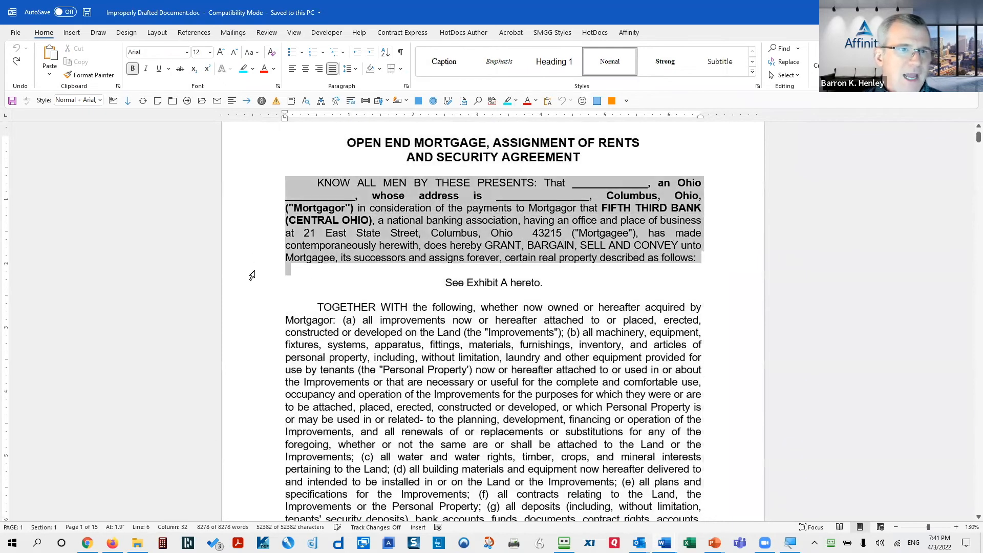
pyautogui.click(271, 52)
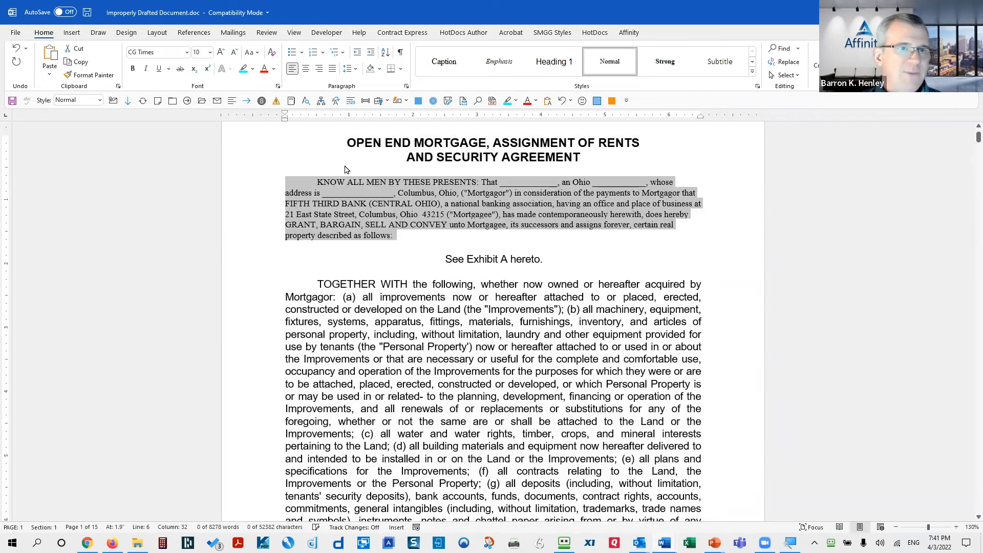
pyautogui.click(402, 204)
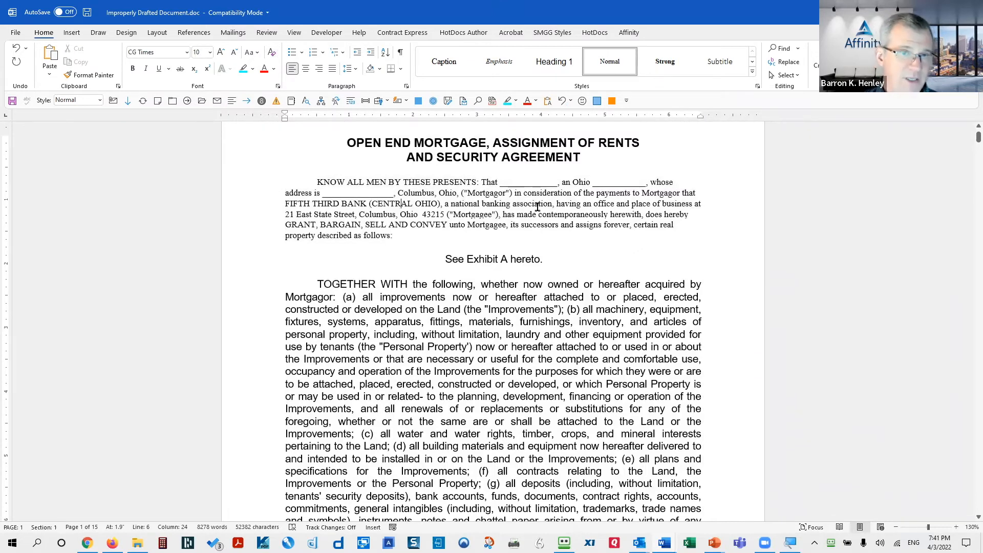
# Modify the Normal style to Arial, 12 points, with justified alignment
pyautogui.rightClick(615, 74)
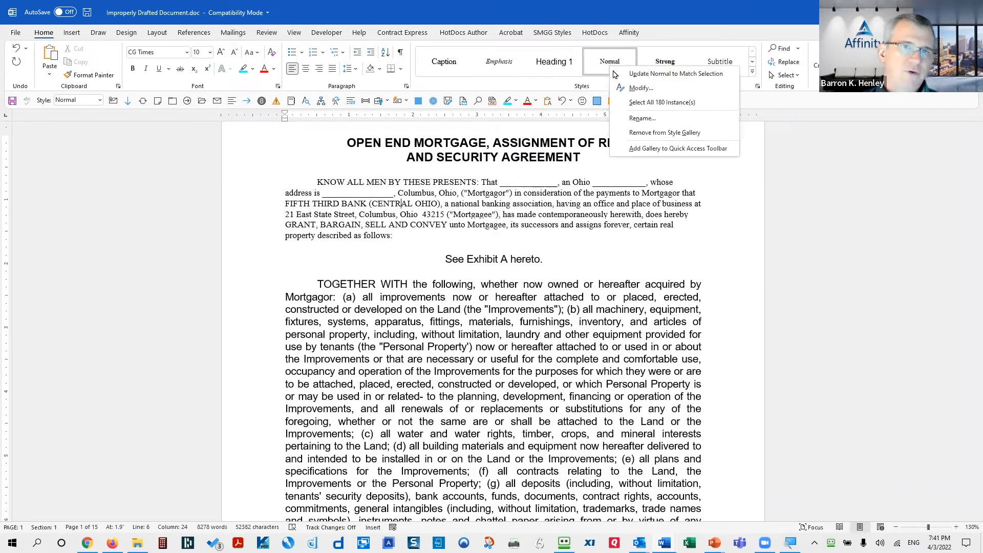
pyautogui.click(642, 88)
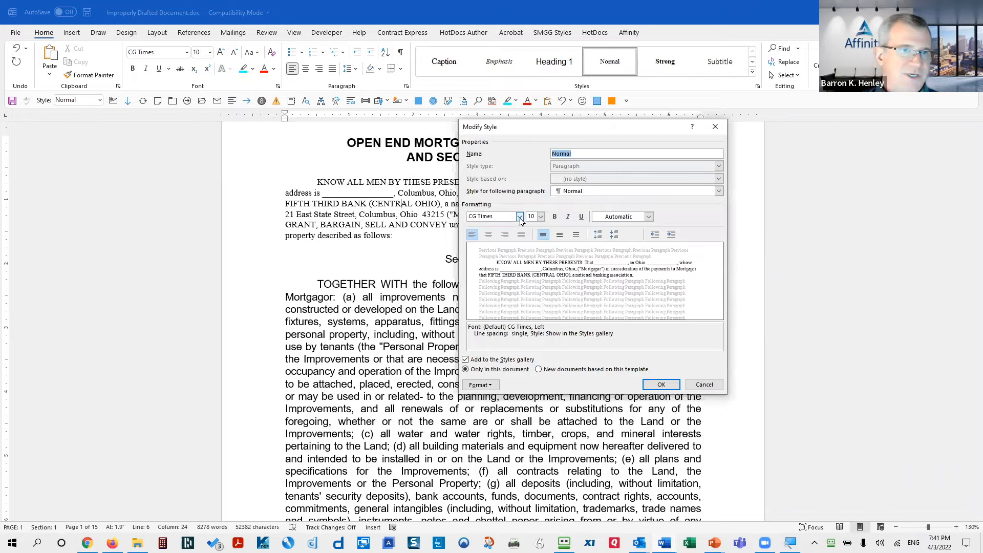
pyautogui.click(520, 217)
pyautogui.click(505, 274)
pyautogui.click(541, 216)
pyautogui.click(537, 256)
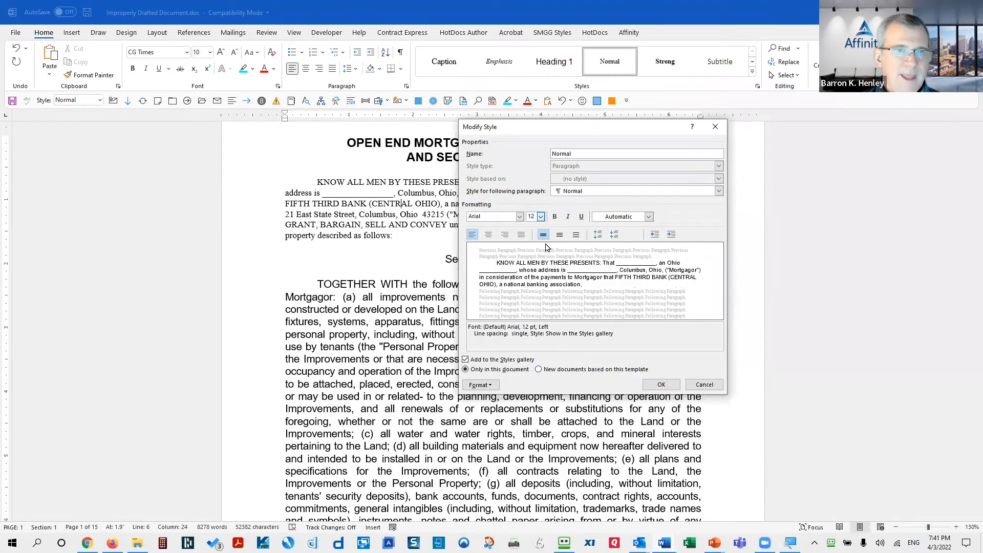
pyautogui.click(522, 234)
pyautogui.click(662, 385)
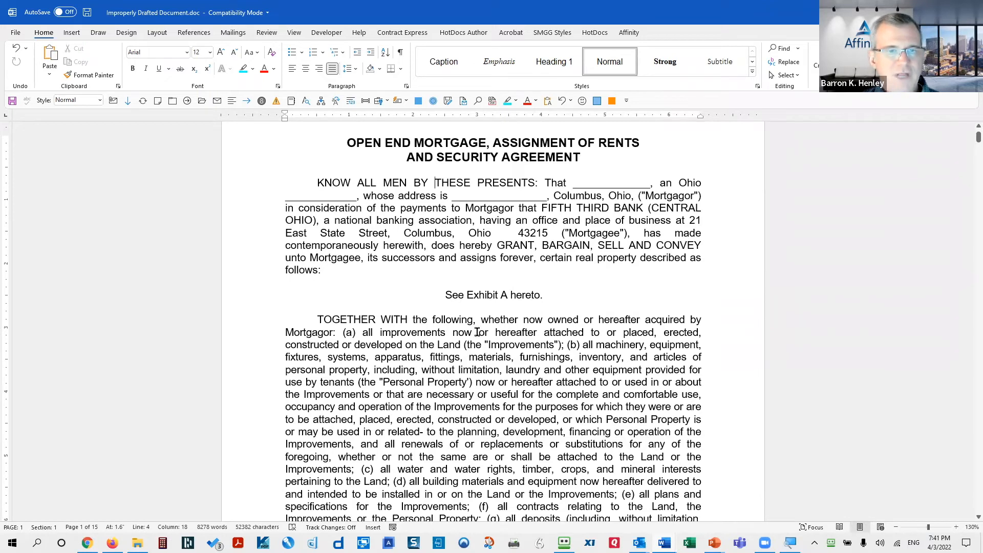
pyautogui.moveTo(479, 332); pyautogui.dragTo(551, 421)
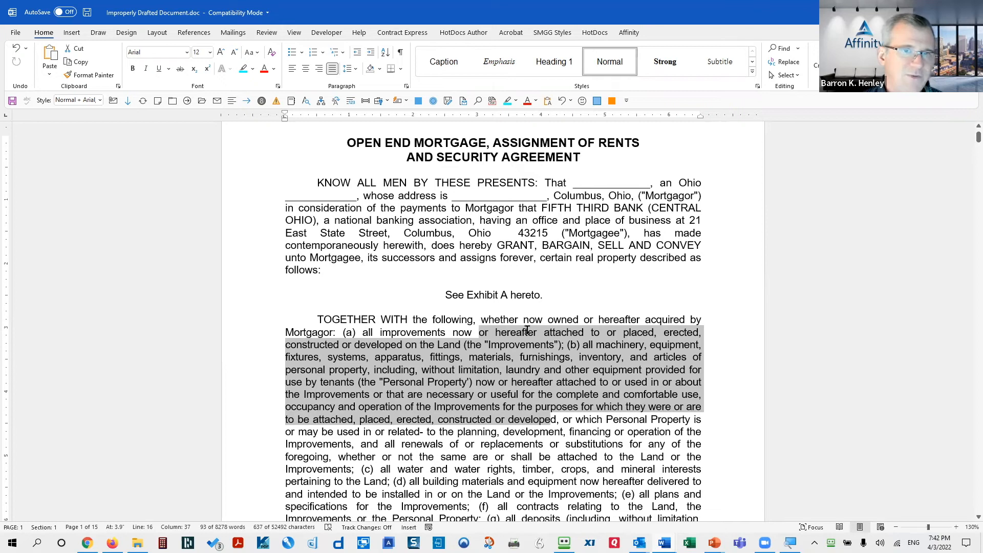
pyautogui.click(519, 233)
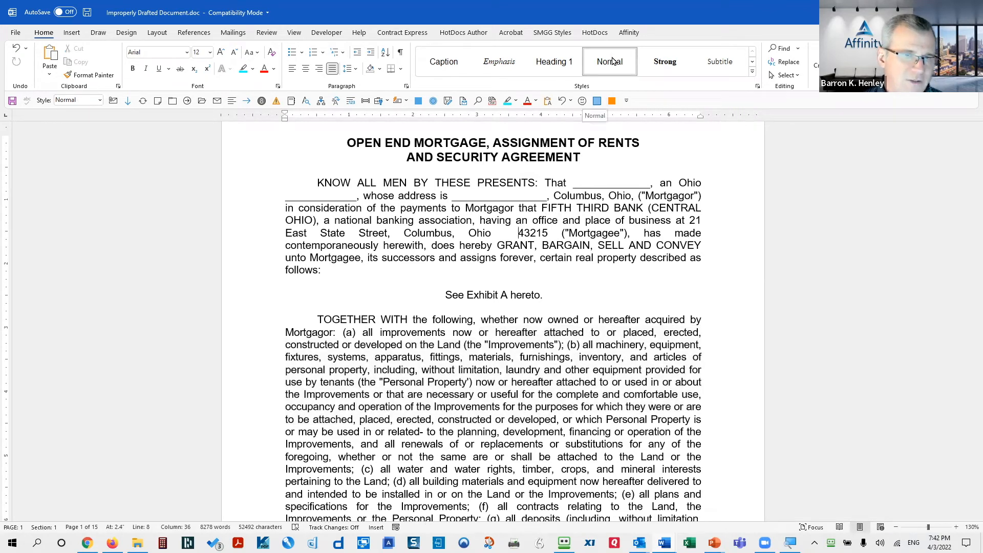
pyautogui.click(672, 238)
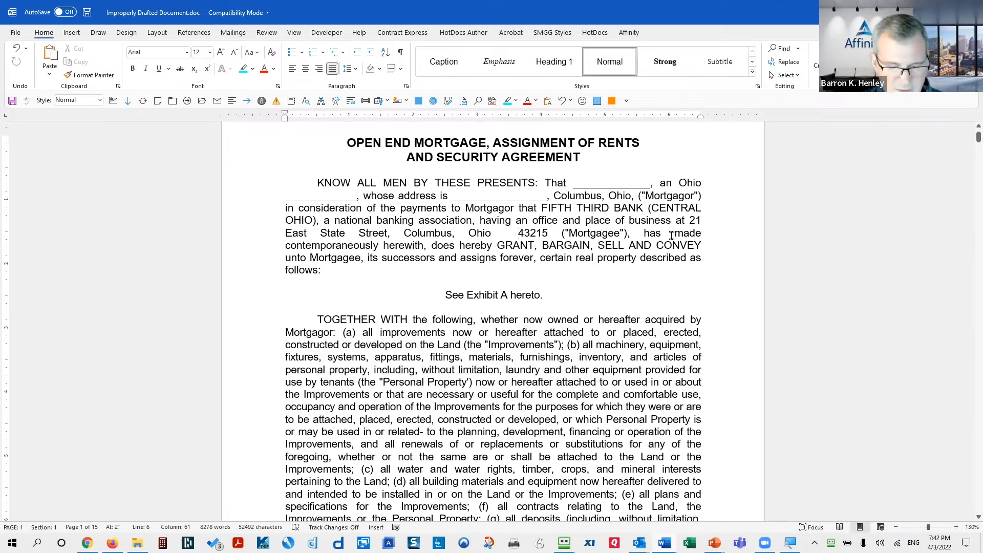
# Close Improperly Drafted Document.doc without saving its changes, and close the Character Formatting - 1.docx letter
pyautogui.hotkey('alt', 'f')
pyautogui.press('c')
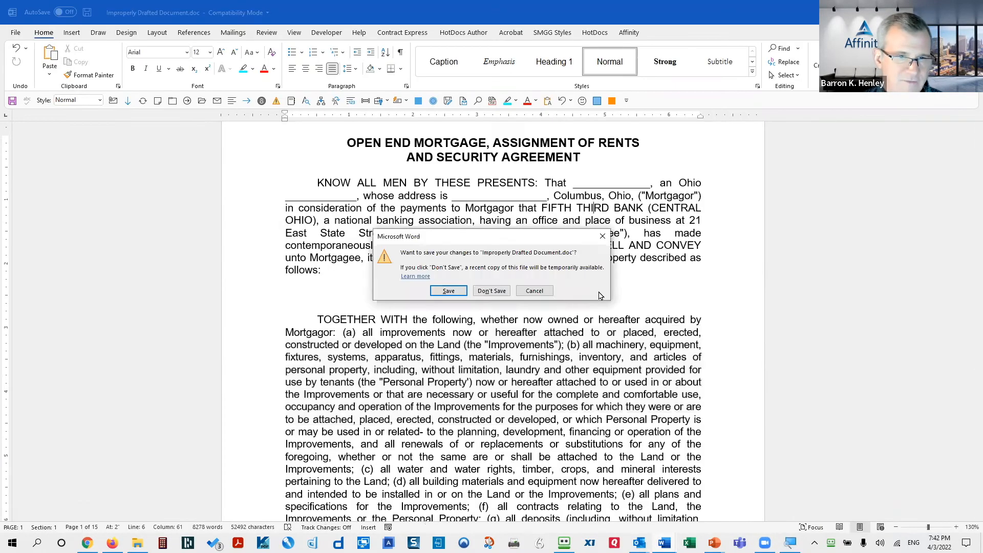
pyautogui.click(509, 292)
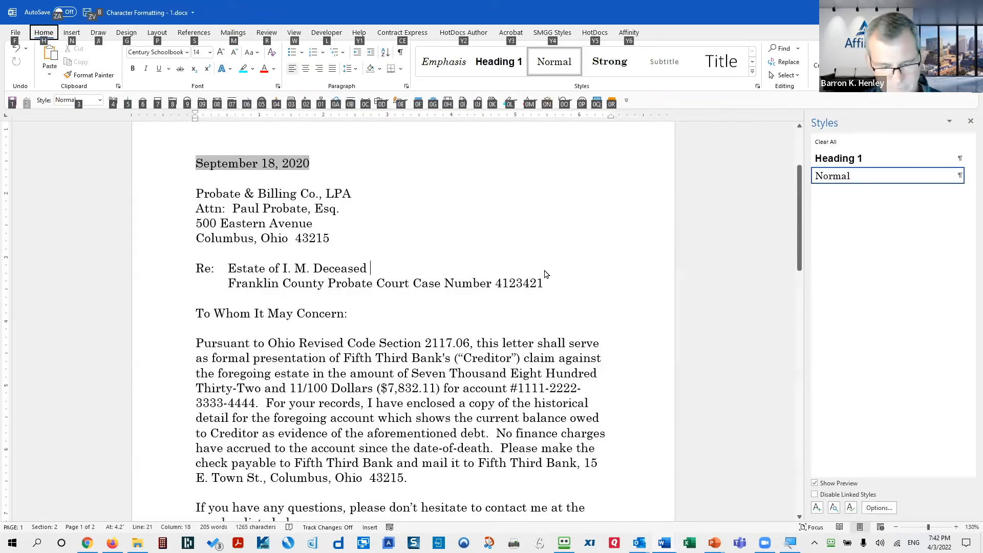
pyautogui.hotkey('alt', 'f')
pyautogui.press('c')
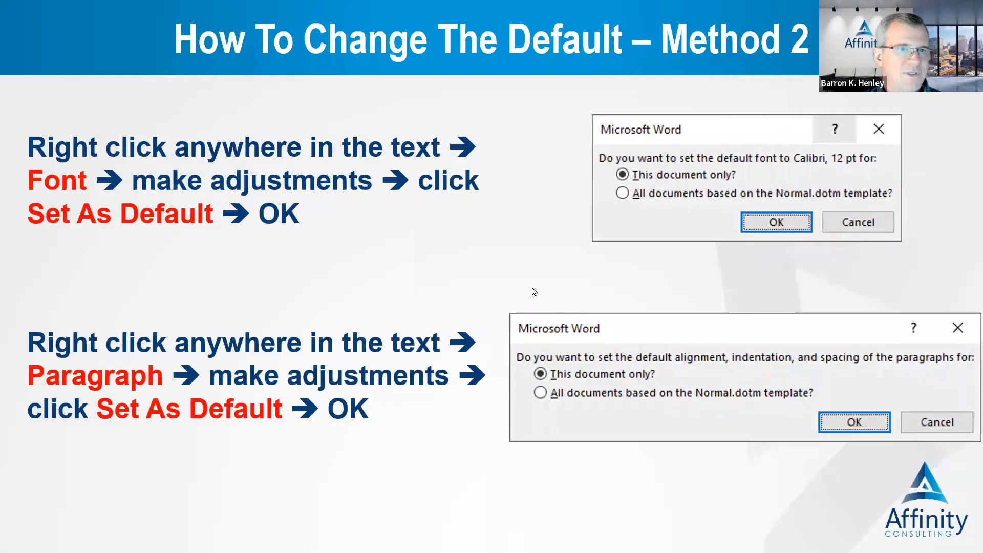
# Open Operating Agreement.docx from the slideshow and display its list of styles beside the text
pyautogui.click(656, 264)
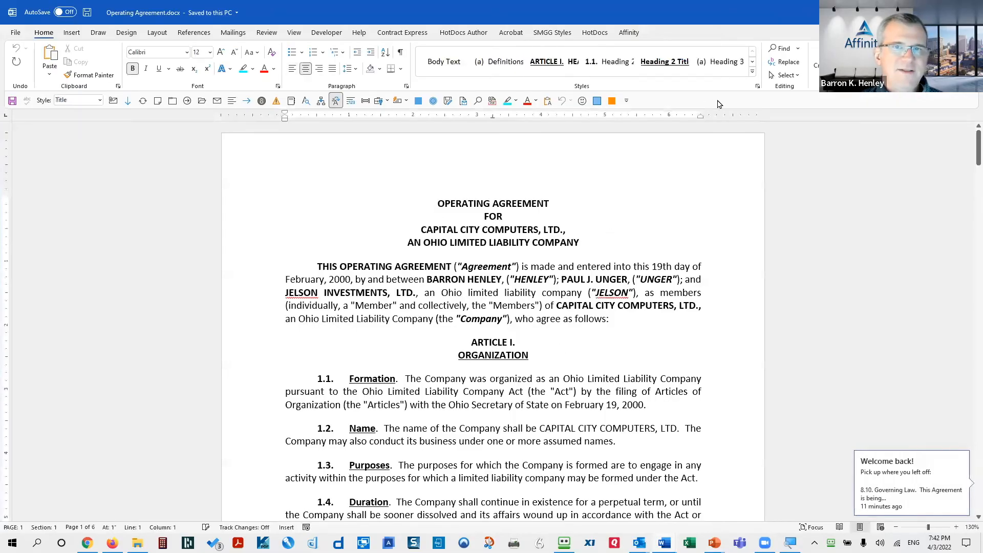
pyautogui.click(758, 87)
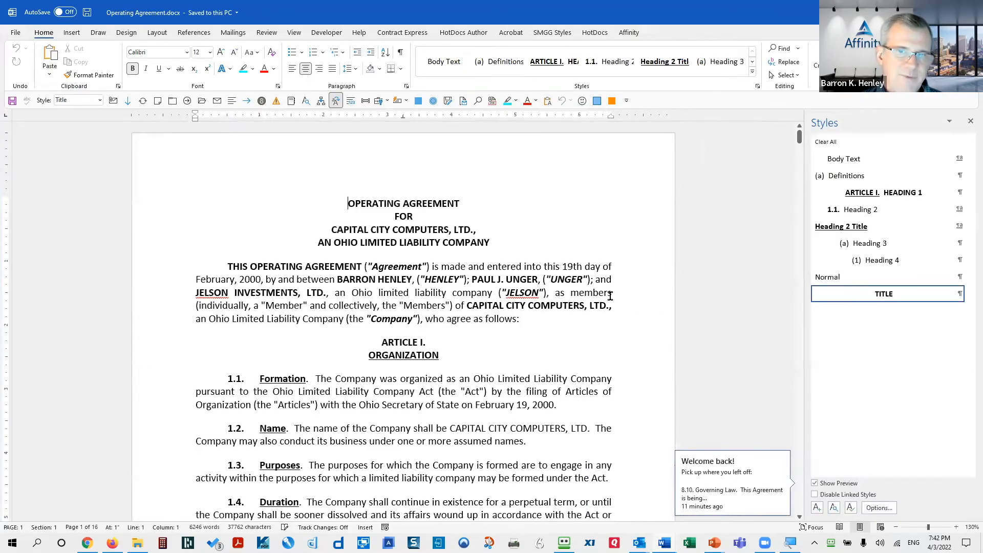
pyautogui.scroll(-6, 559, 305)
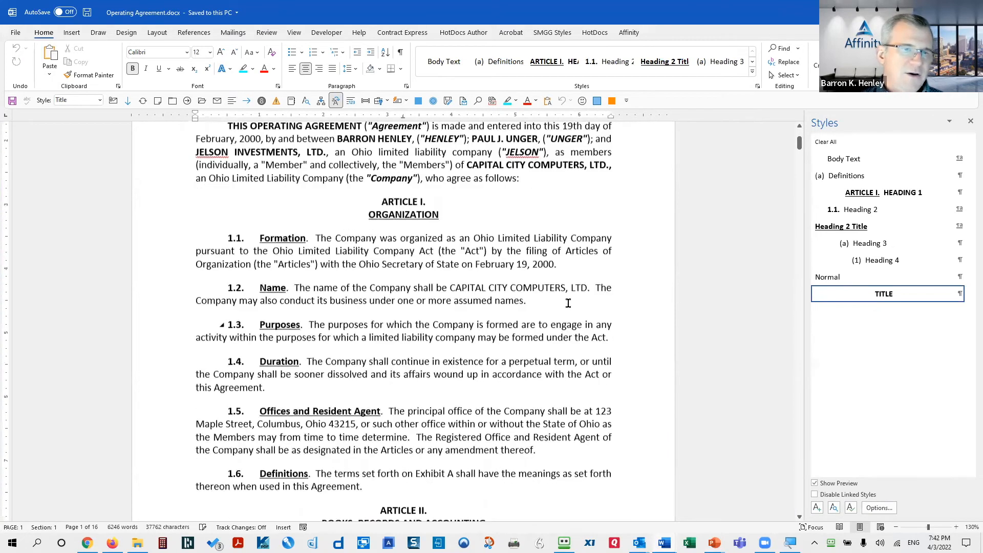
# Modify the Normal style to Century Schoolbook, 14 points, with left alignment
pyautogui.scroll(4, 570, 301)
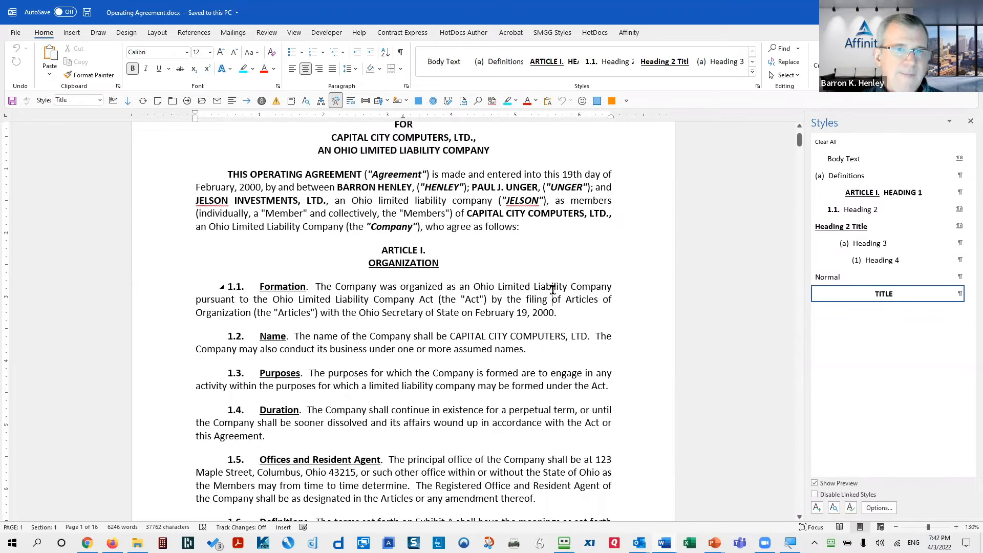
pyautogui.click(552, 299)
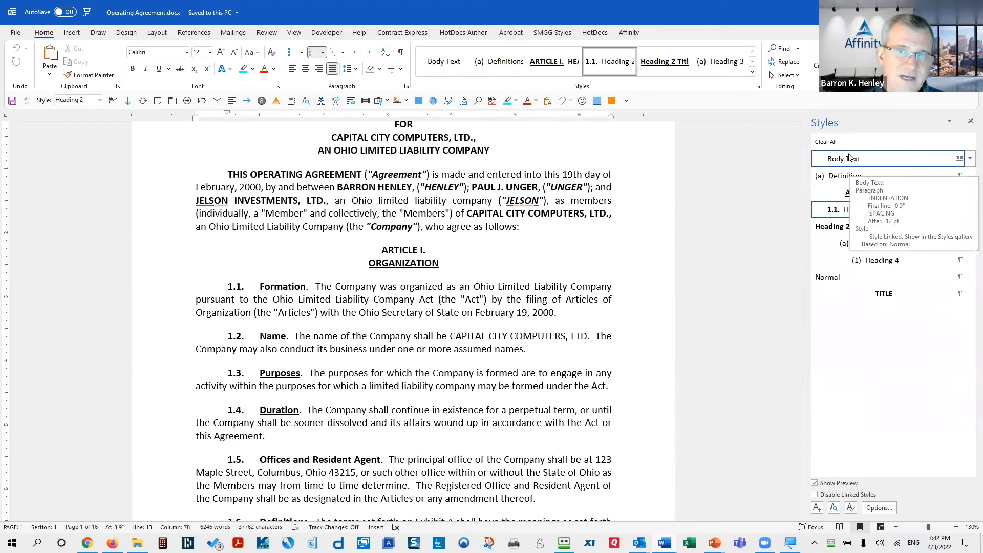
pyautogui.rightClick(851, 279)
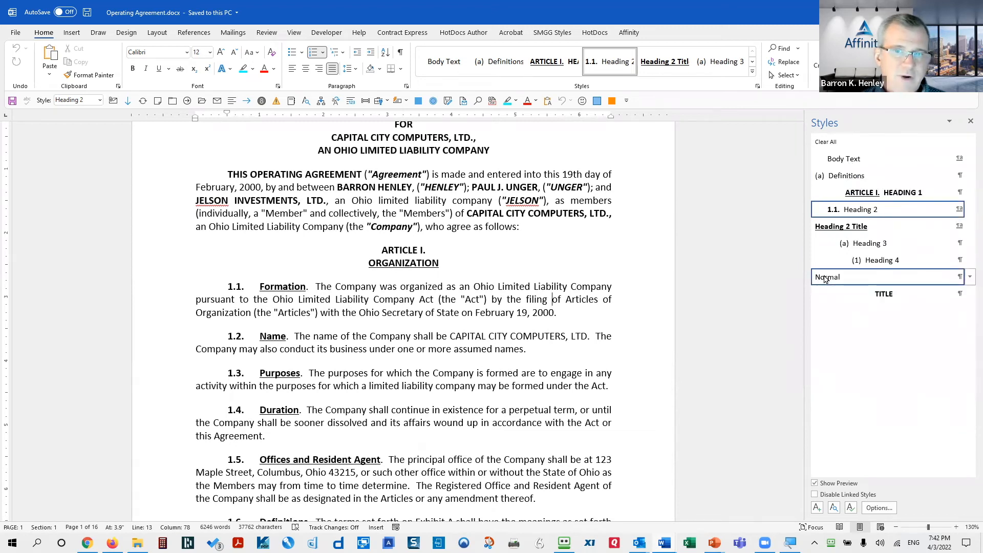
pyautogui.click(855, 308)
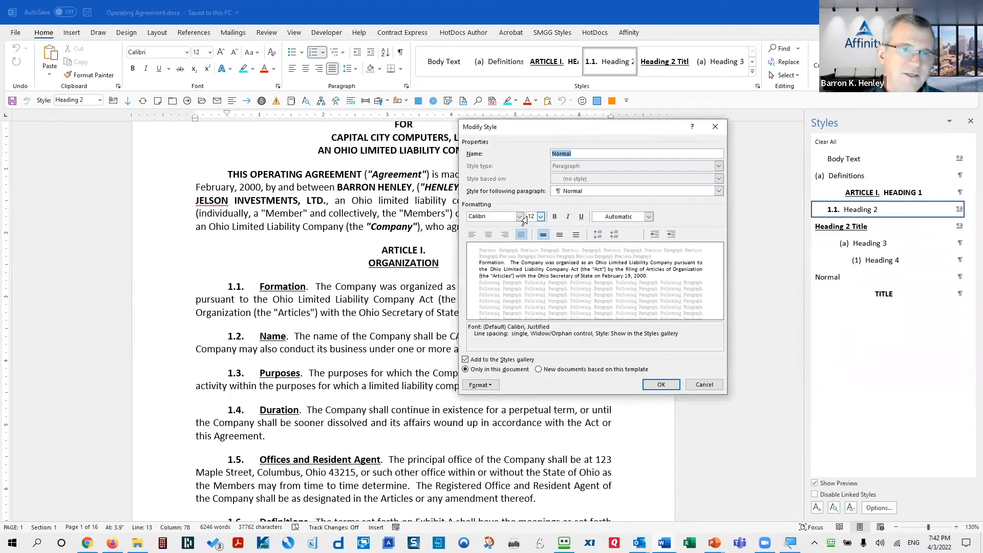
pyautogui.click(521, 217)
pyautogui.click(491, 264)
pyautogui.click(541, 217)
pyautogui.click(532, 261)
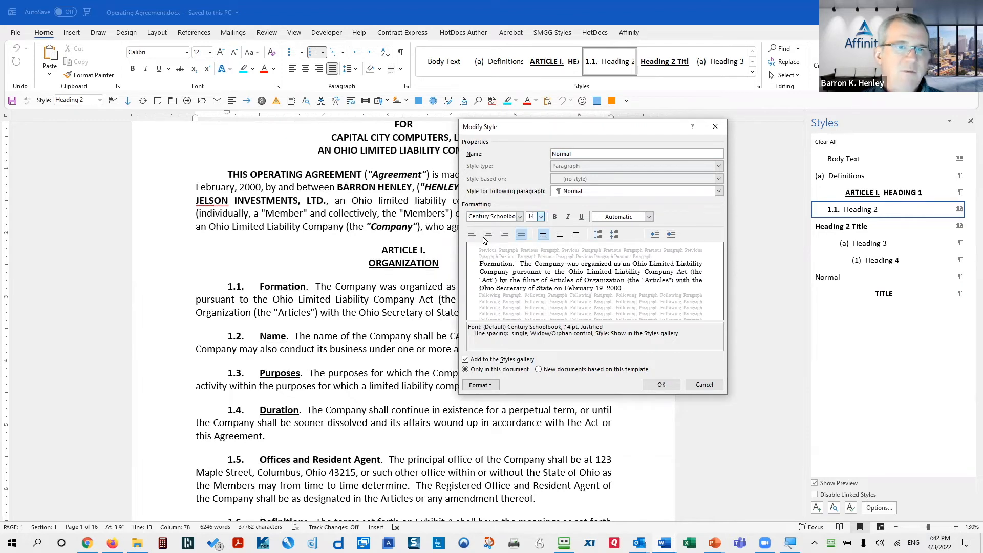
pyautogui.click(472, 235)
pyautogui.click(662, 385)
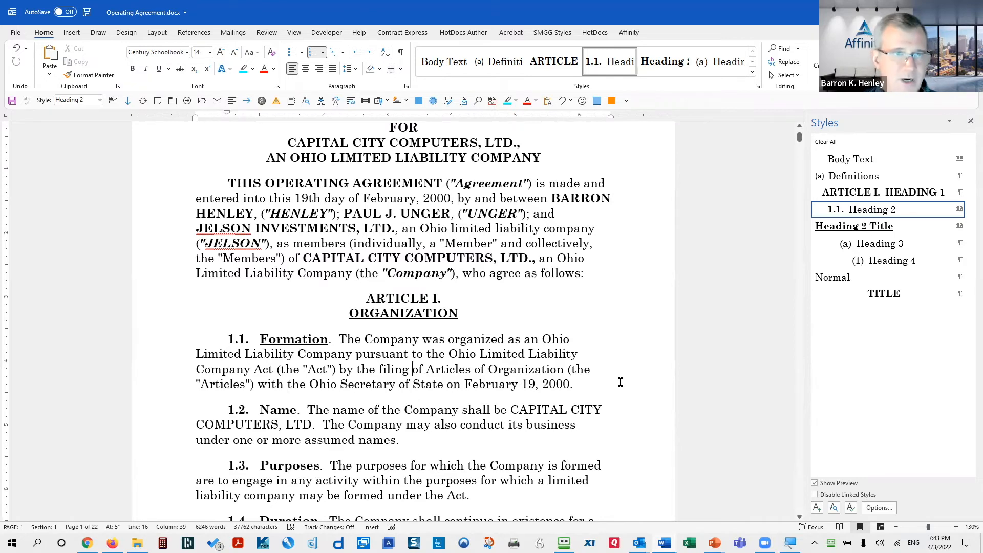
# Examine the formatting of the agreement's articles, numbered headings and the subparagraphs under Section 3.3 Loans
pyautogui.scroll(-6, 620, 382)
pyautogui.scroll(-10, 620, 379)
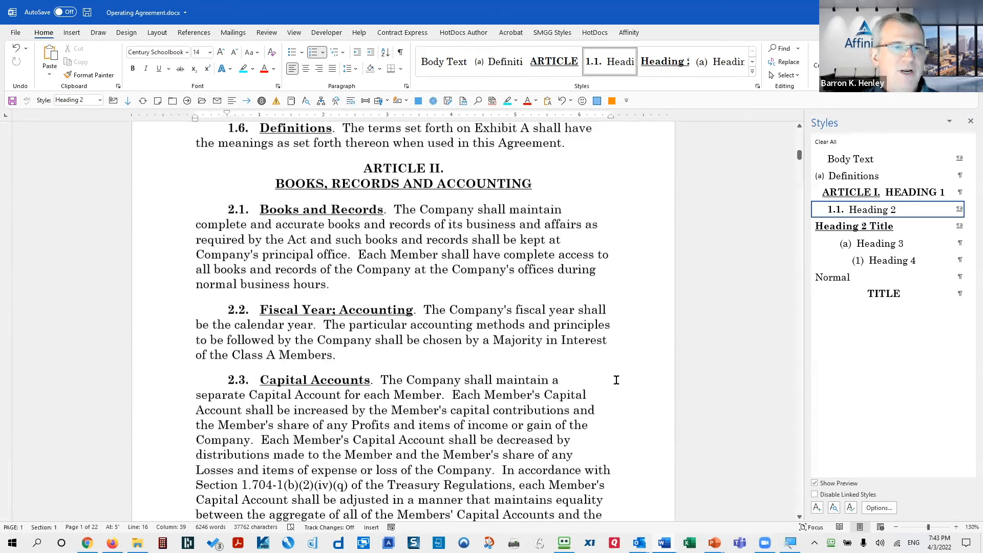
pyautogui.scroll(-8, 618, 374)
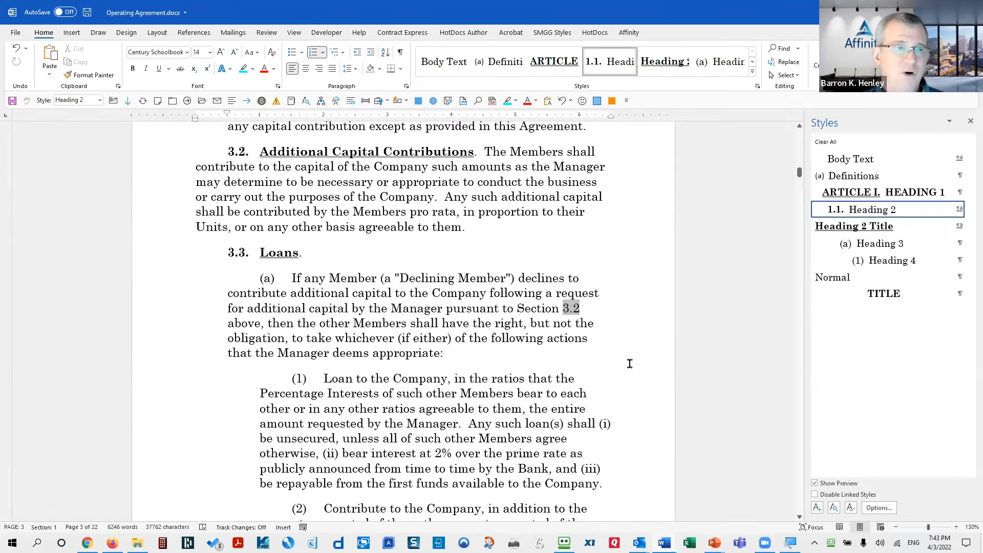
pyautogui.moveTo(392, 279); pyautogui.dragTo(476, 356)
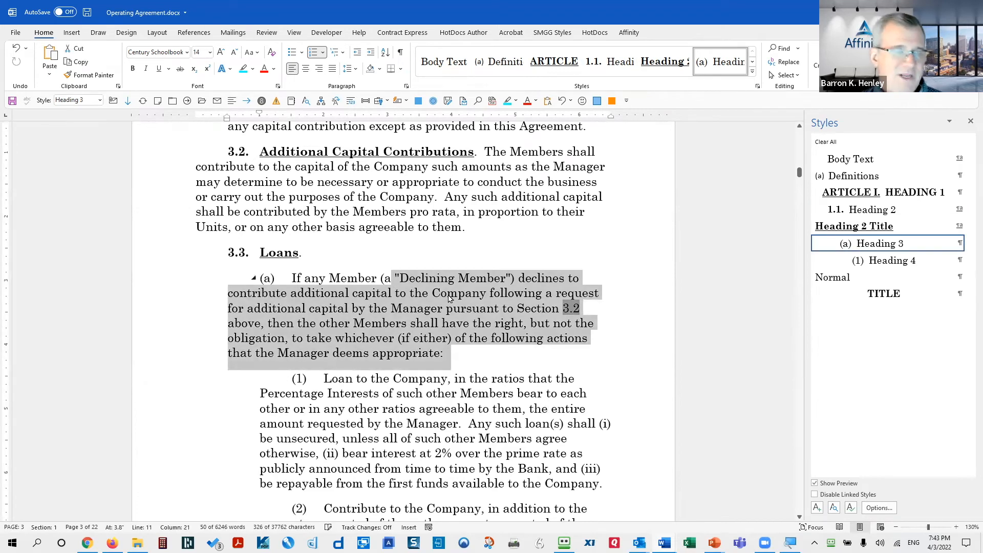
pyautogui.click(478, 322)
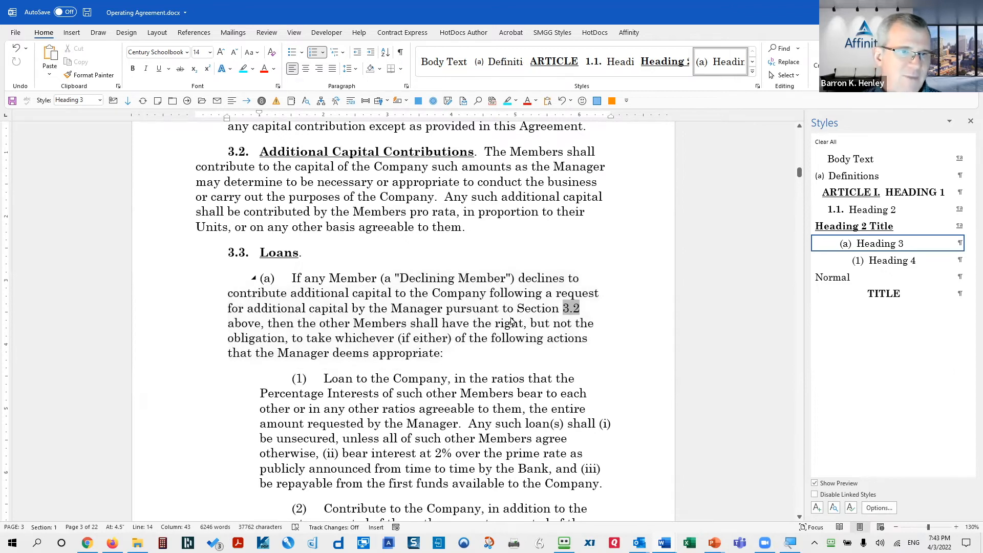
pyautogui.click(490, 349)
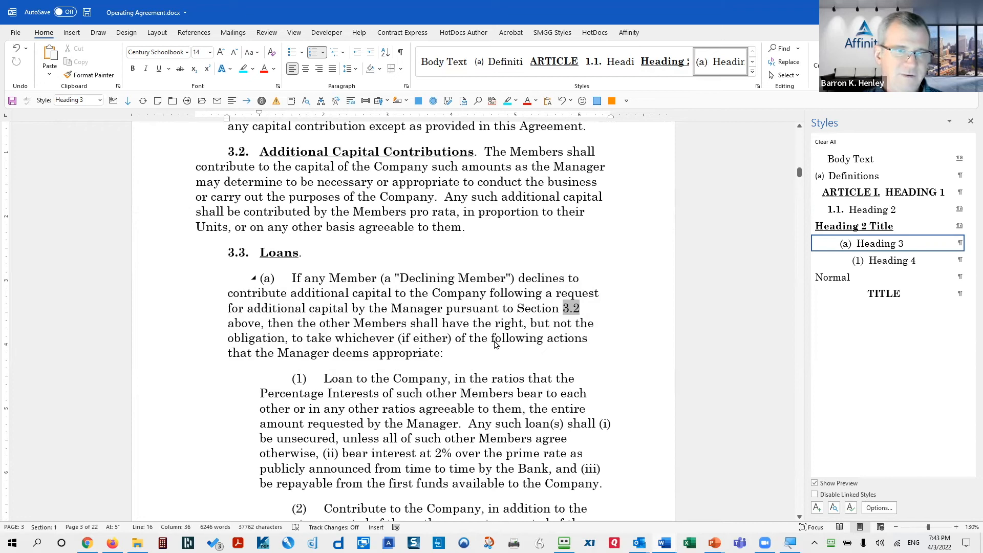
# Close Operating Agreement.docx and open Styles - 03 - Footnotes Illustration.docx
pyautogui.hotkey('alt', 'f')
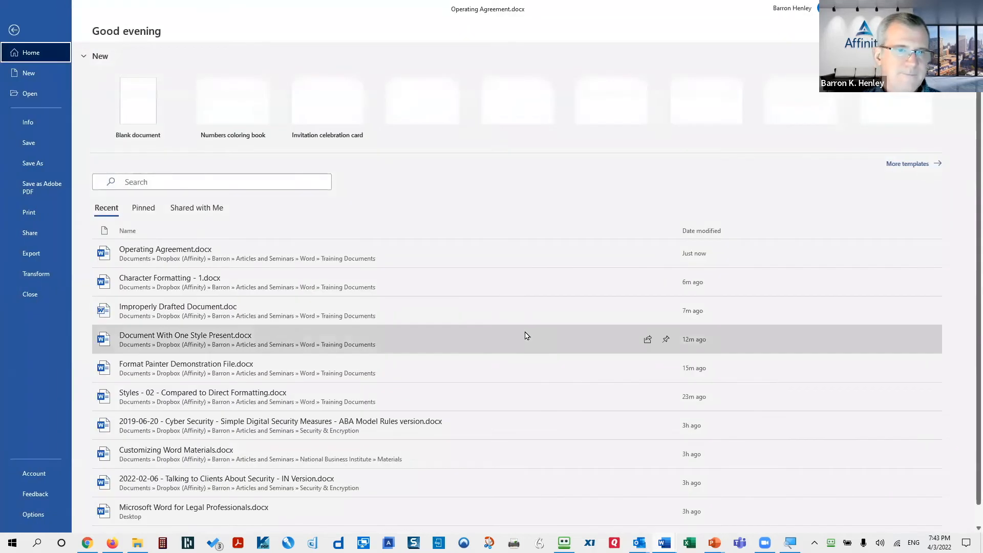
pyautogui.press('c')
pyautogui.click(489, 285)
pyautogui.click(237, 435)
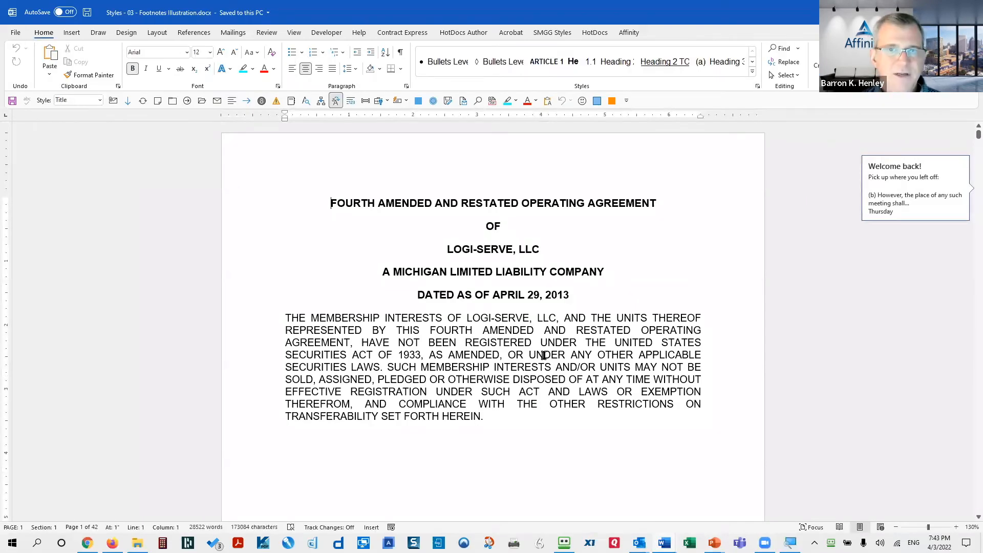
# Go to page 10 of the agreement and place the cursor in the first footnote at its foot
pyautogui.click(577, 333)
pyautogui.hotkey('ctrl', 'g')
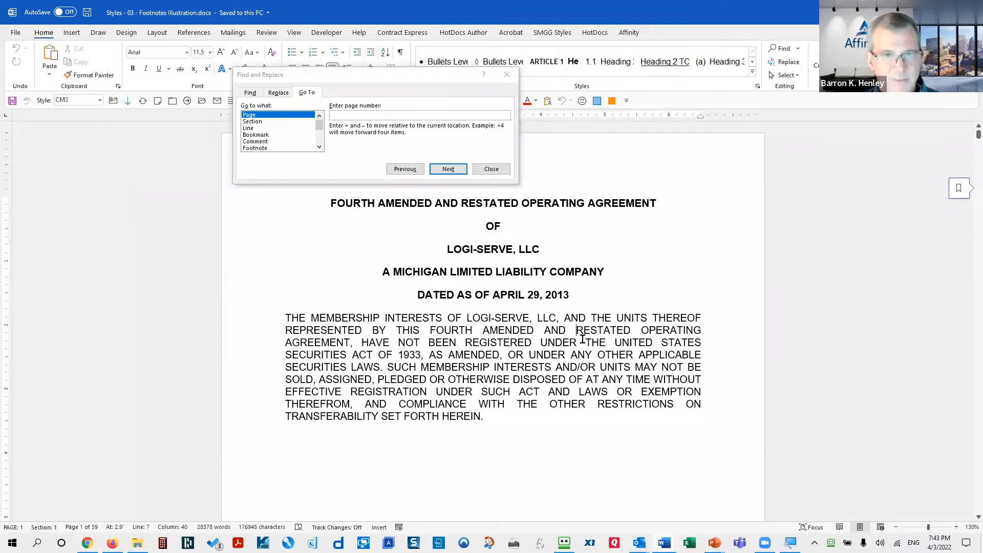
pyautogui.write('12')
pyautogui.press('Return')
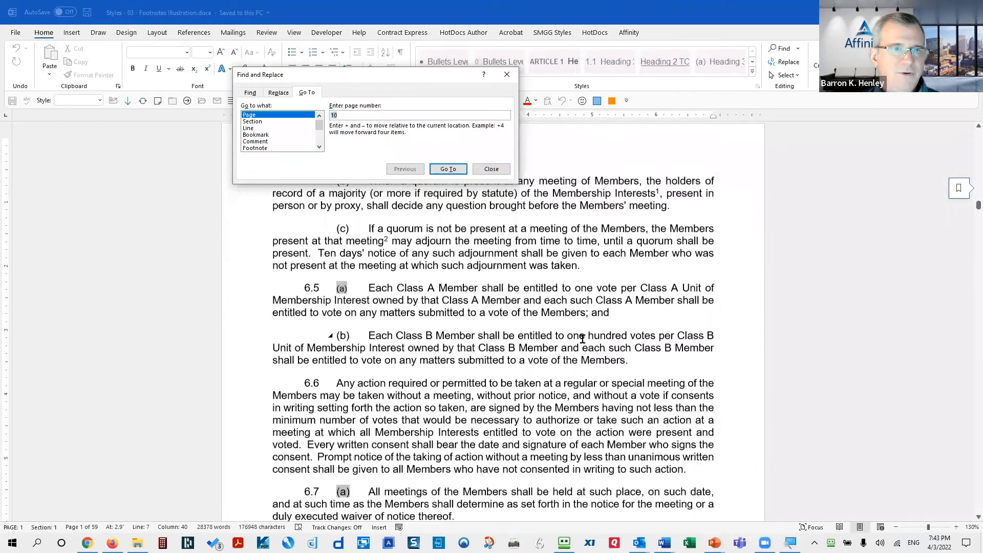
pyautogui.press('Escape')
pyautogui.scroll(-5, 567, 368)
pyautogui.scroll(-5, 568, 368)
pyautogui.click(393, 388)
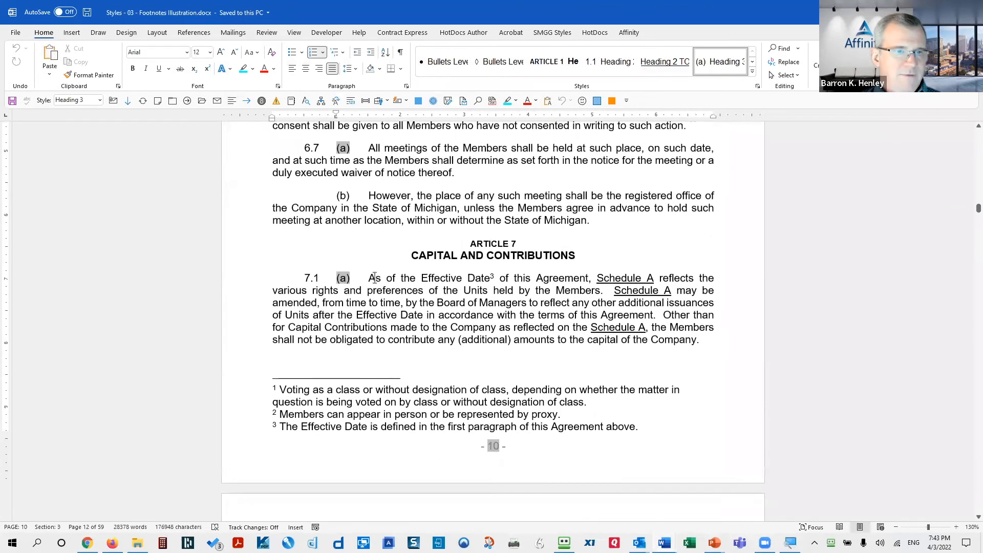
pyautogui.scroll(-1, 607, 391)
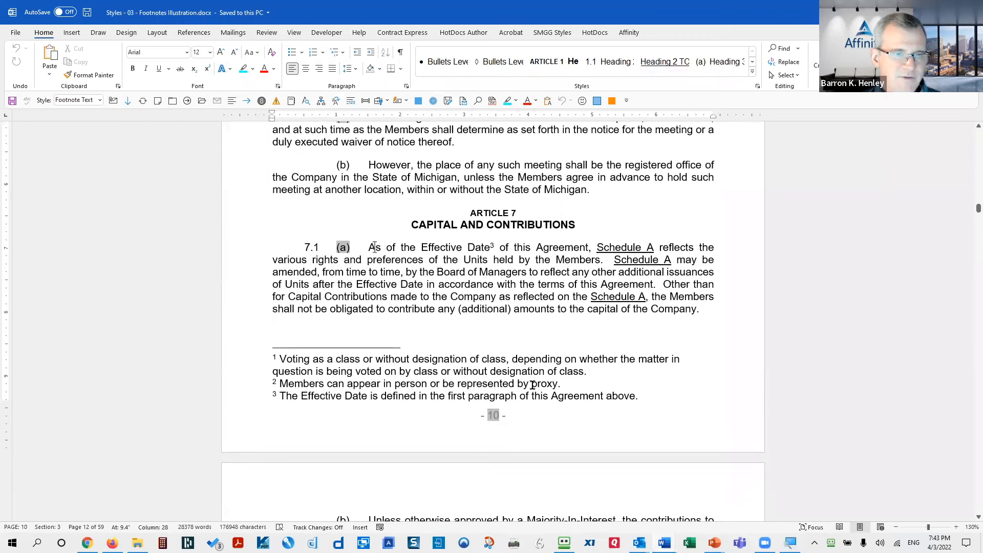
# Compare the footnote text with the body text of Section 7.1(a)
pyautogui.moveTo(350, 363); pyautogui.dragTo(462, 367)
pyautogui.click(488, 360)
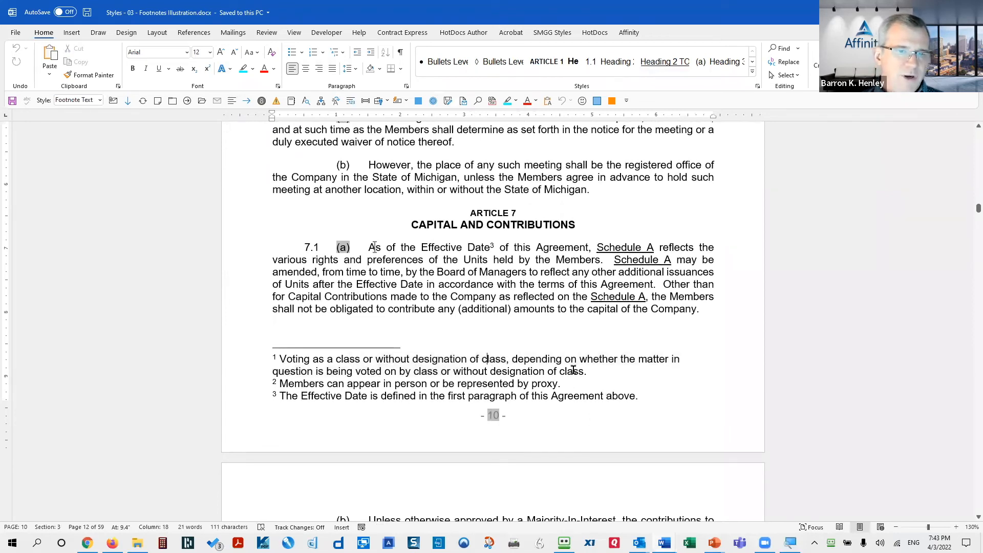
pyautogui.moveTo(498, 307); pyautogui.dragTo(438, 261)
pyautogui.click(490, 360)
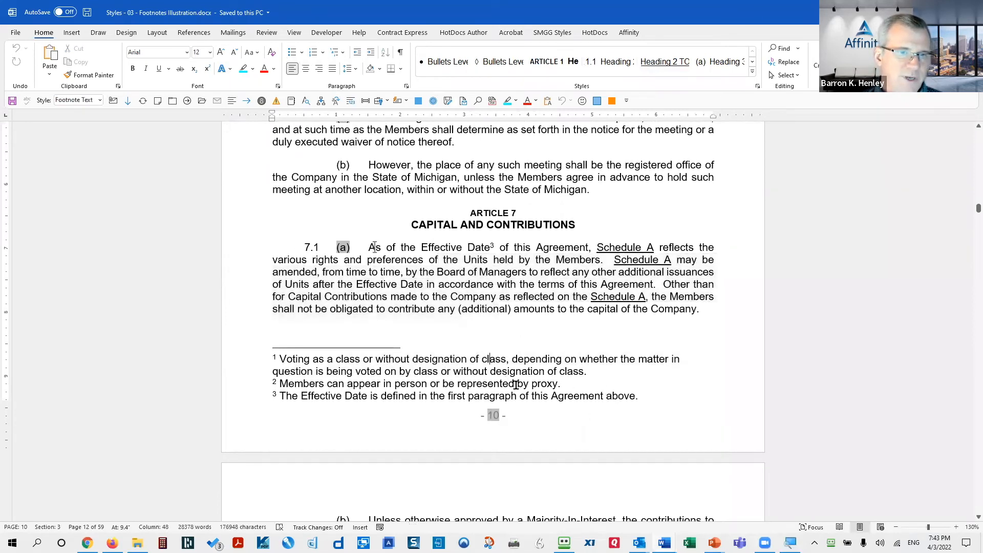
pyautogui.click(592, 373)
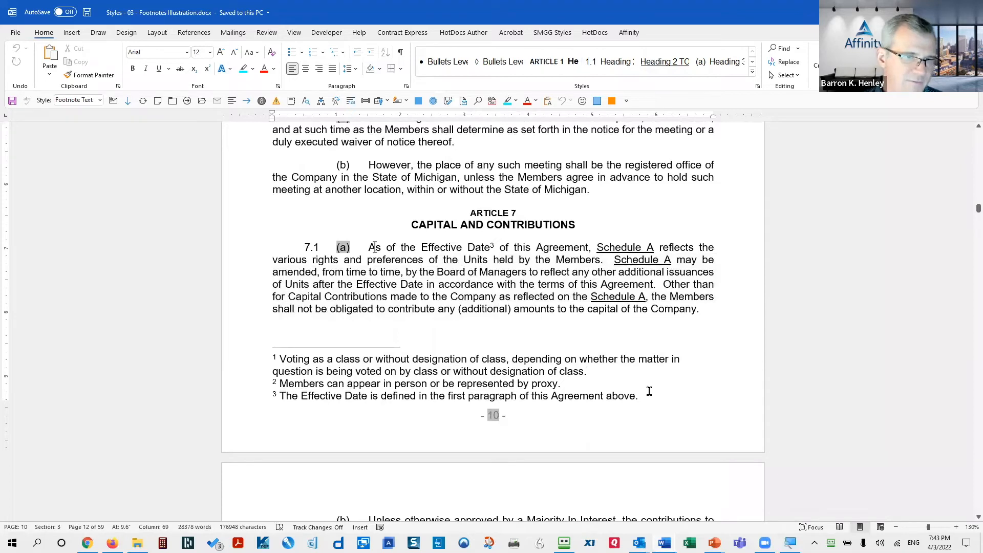
# Directly format the first footnote's text at 10 points and add a blank line after it
pyautogui.moveTo(279, 360); pyautogui.dragTo(591, 367)
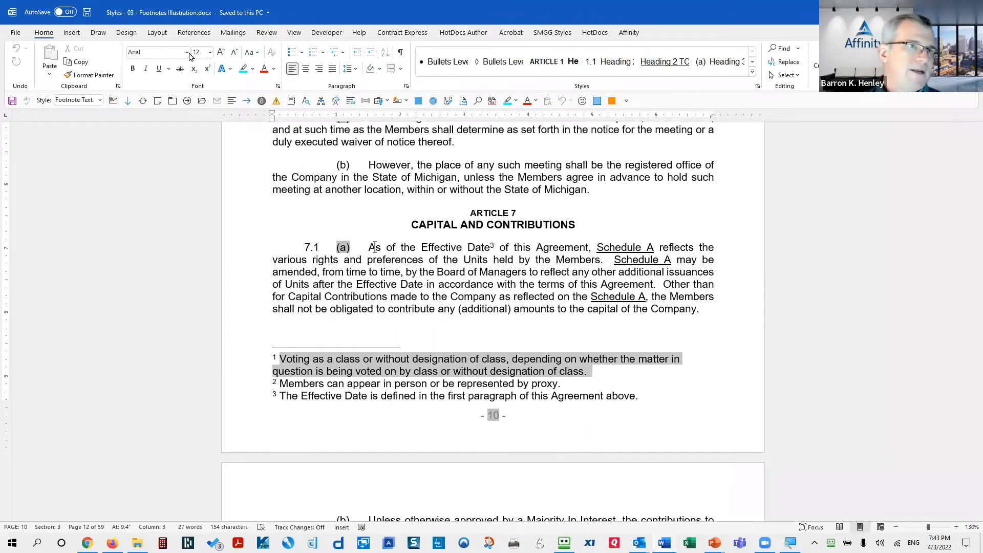
pyautogui.click(209, 52)
pyautogui.click(201, 88)
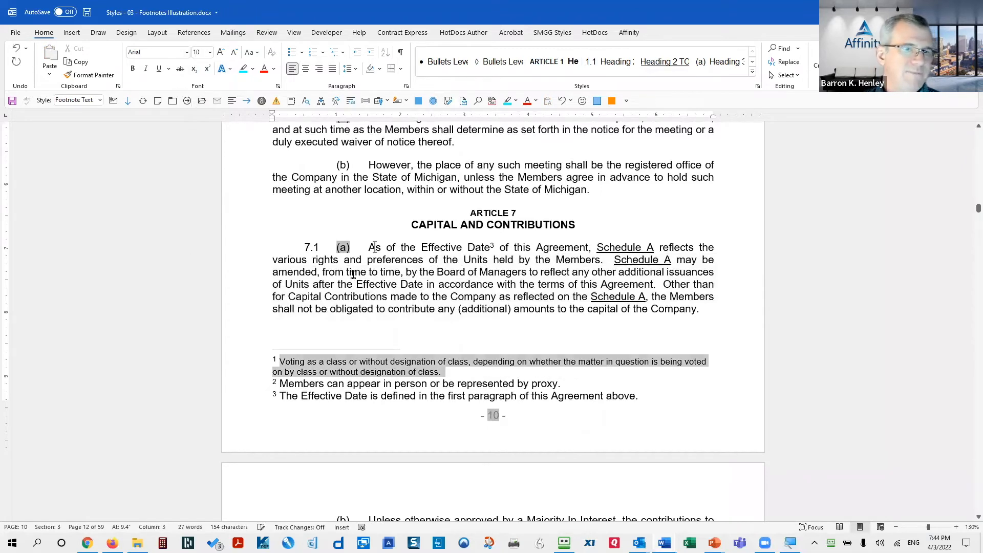
pyautogui.click(447, 378)
pyautogui.press('Return')
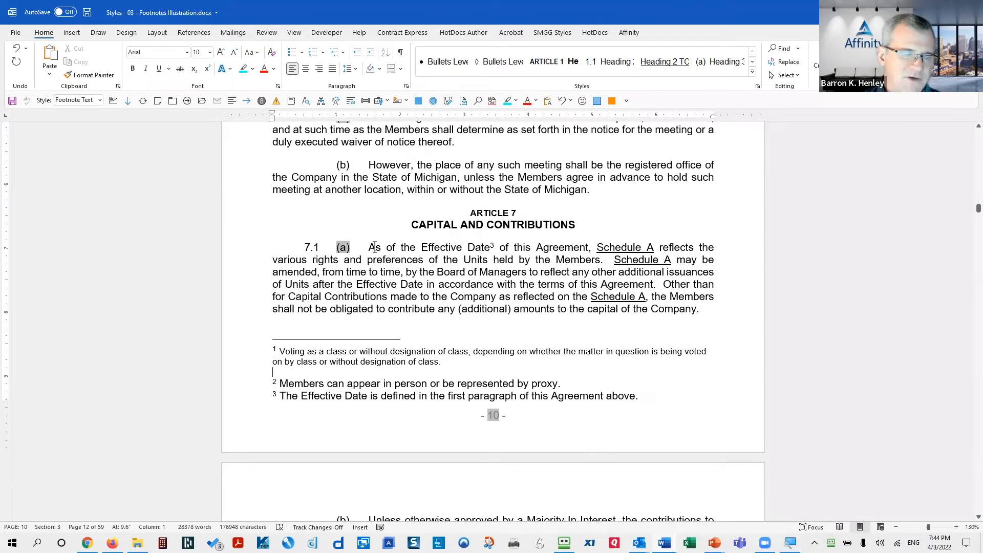
# Undo the blank line and the direct font size change in the first footnote
pyautogui.hotkey('ctrl', 'z')
pyautogui.hotkey('ctrl', 'z')
pyautogui.click(490, 371)
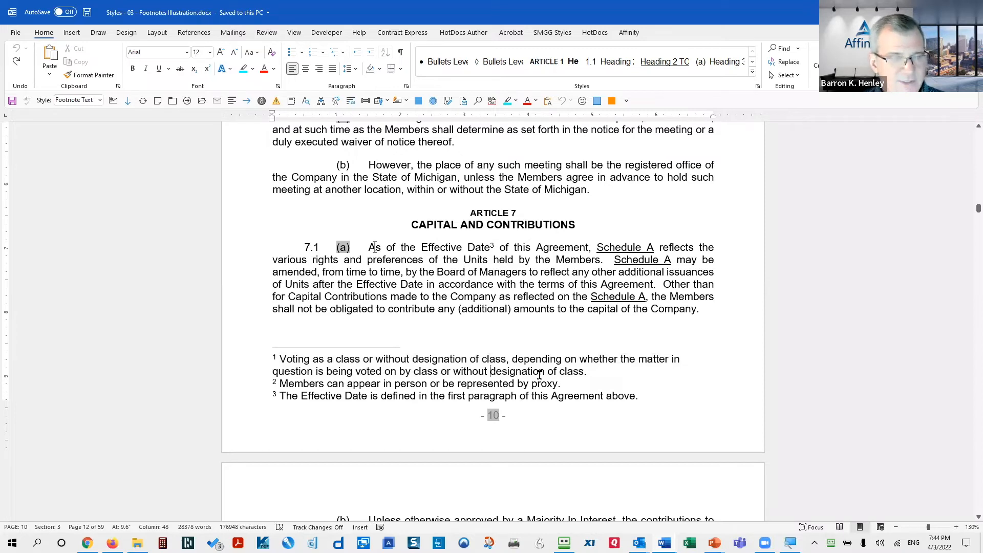
# Modify the Footnote Text style to 10 points with increased paragraph spacing, starting from the first footnote
pyautogui.moveTo(281, 358); pyautogui.dragTo(593, 372)
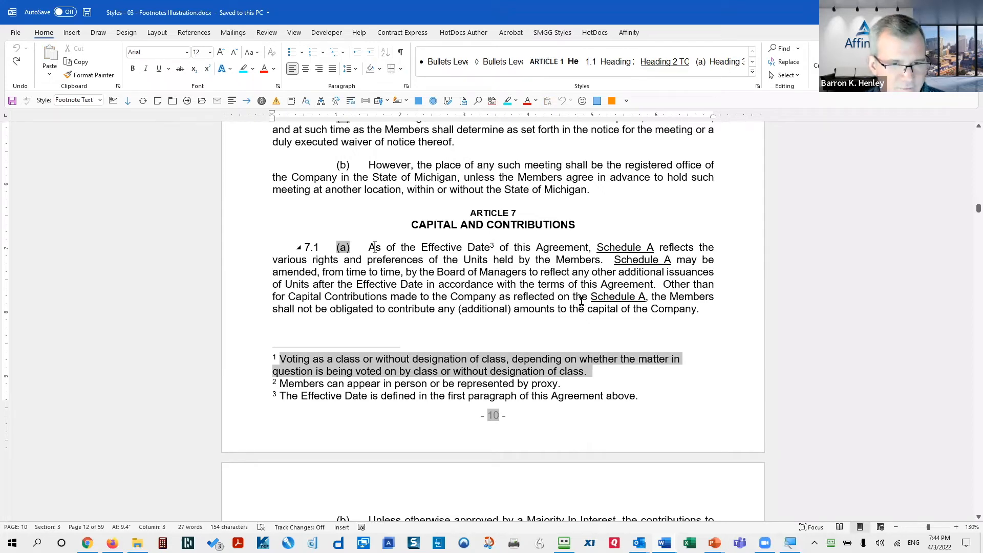
pyautogui.click(370, 358)
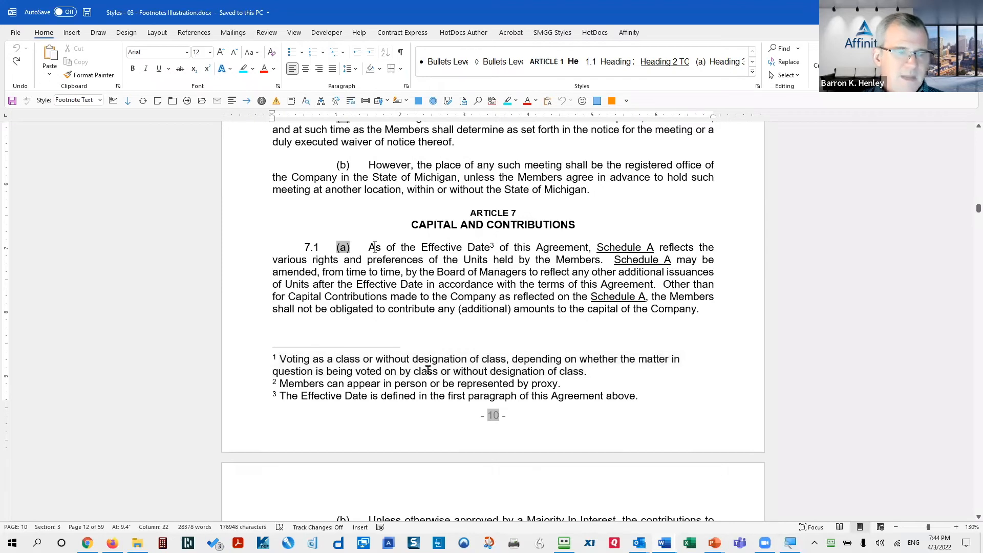
pyautogui.click(426, 363)
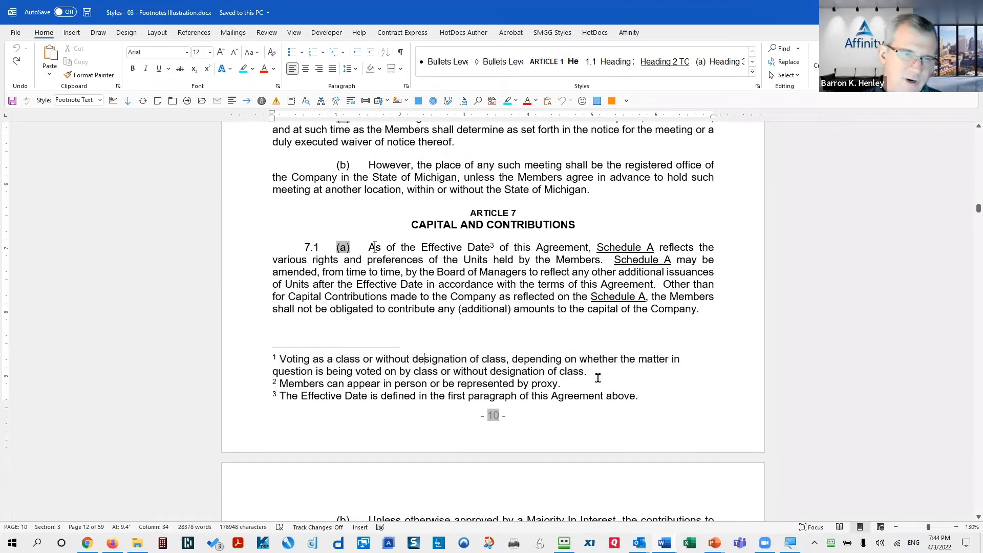
pyautogui.hotkey('ctrl', 'shift', 's')
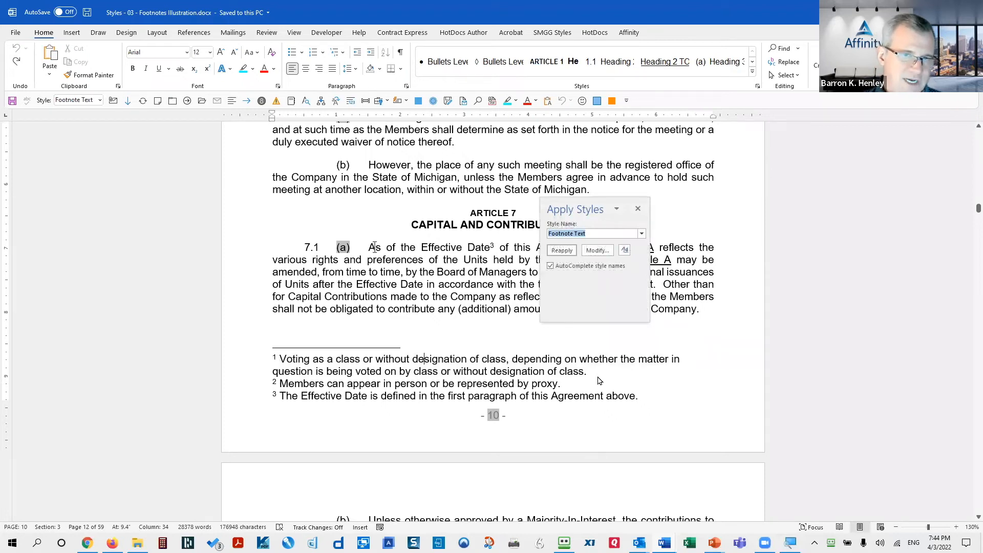
pyautogui.click(597, 250)
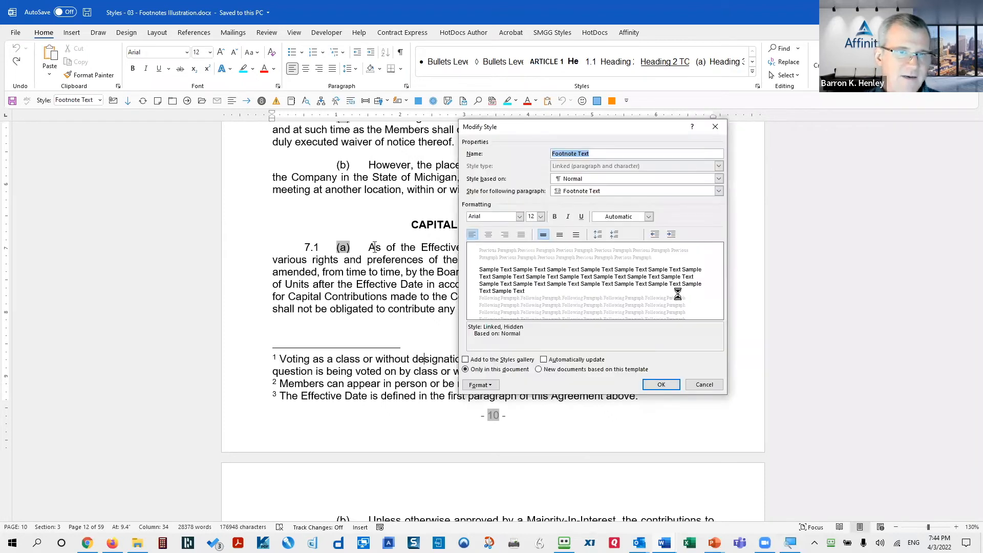
pyautogui.click(541, 217)
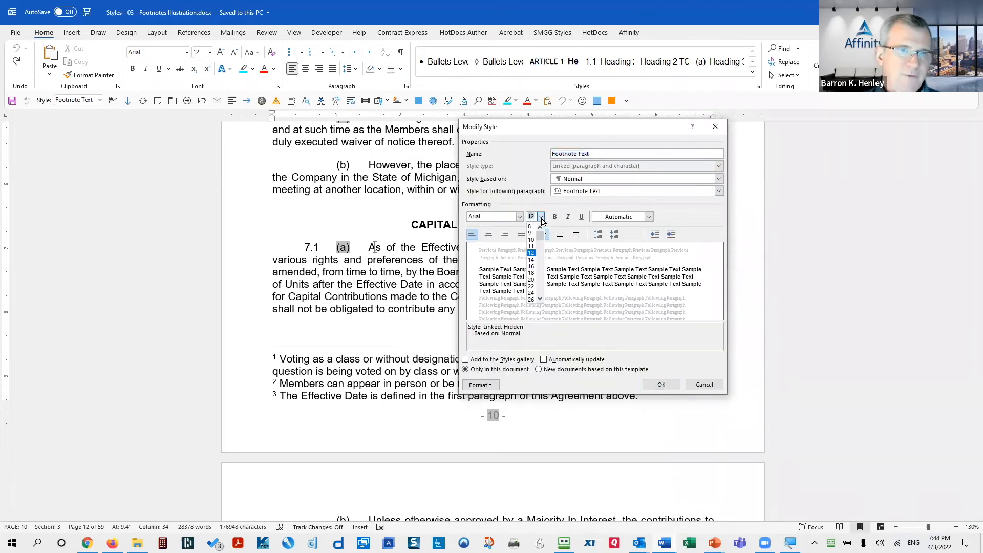
pyautogui.click(535, 244)
pyautogui.click(598, 235)
pyautogui.click(661, 385)
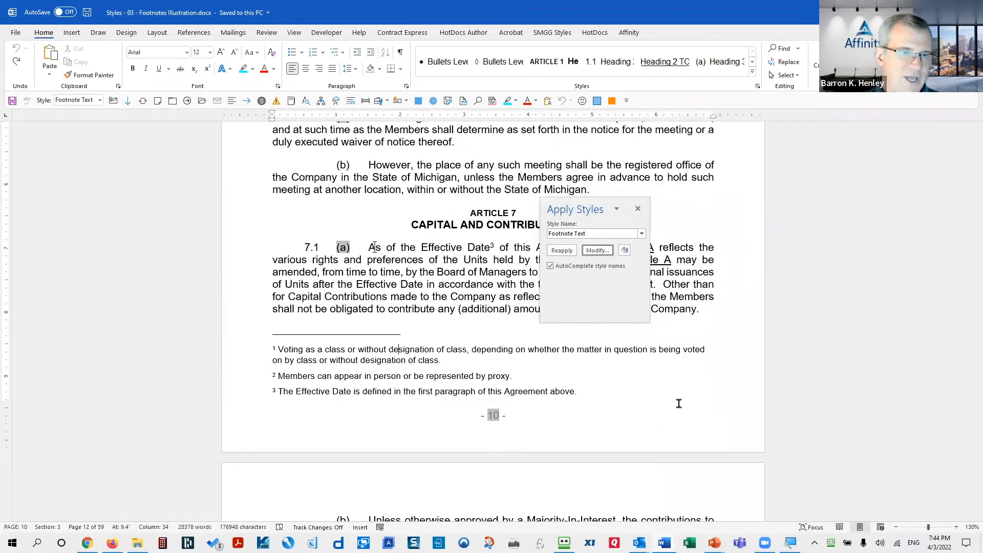
pyautogui.click(637, 209)
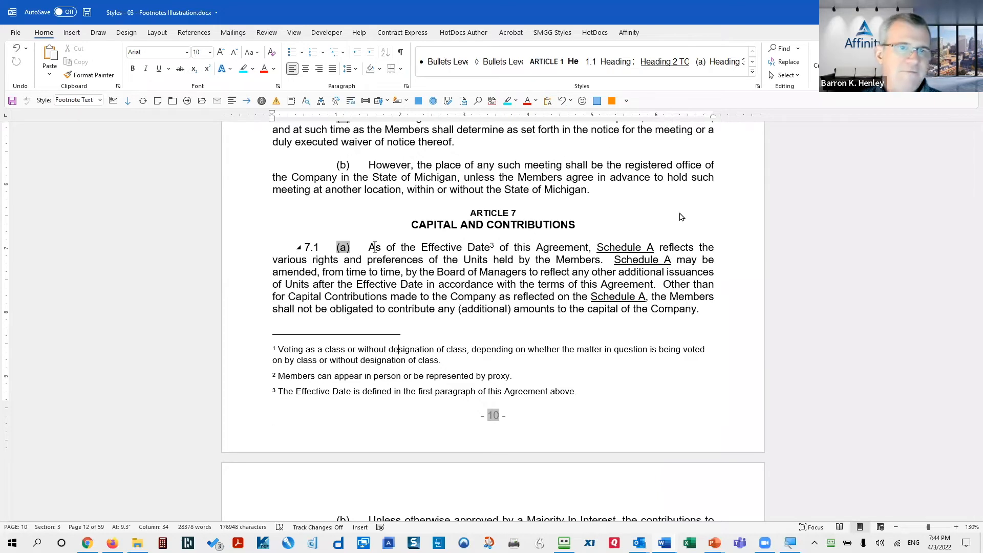
# Insert a footnote at the end of Section 6.5(a) with the text "asd;lfj saldkj l;disajklkdsaj l;kdjsf lkasjd"
pyautogui.scroll(7, 615, 205)
pyautogui.click(623, 188)
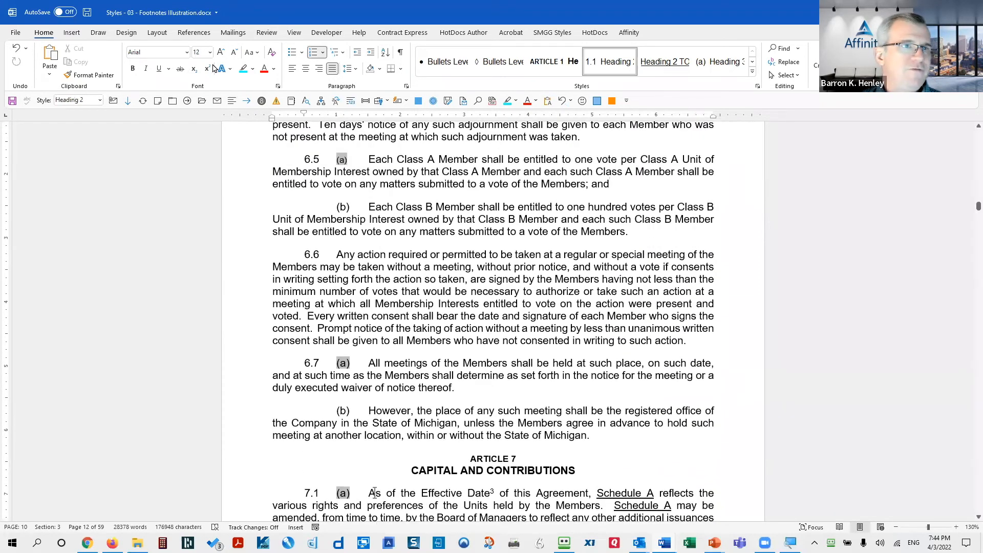
pyautogui.click(195, 34)
pyautogui.click(116, 73)
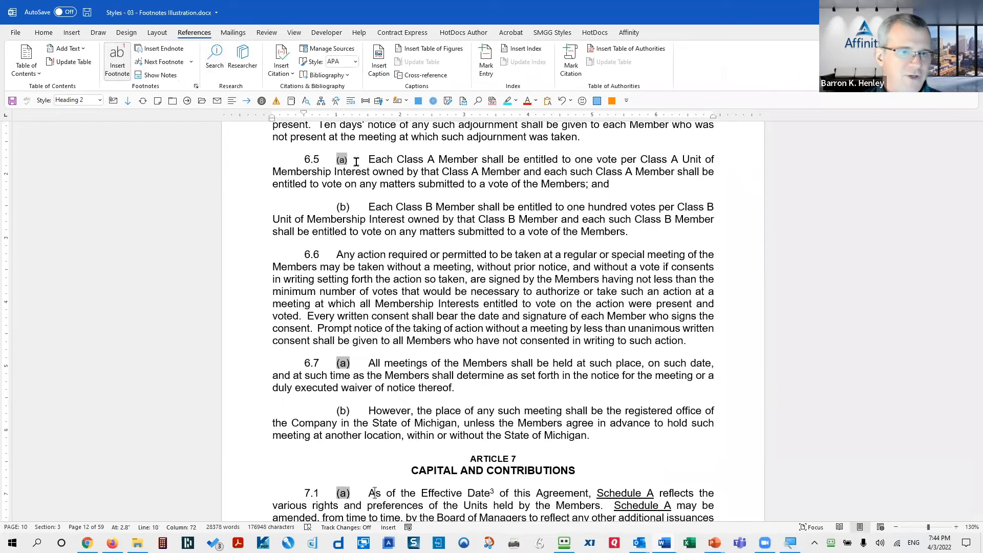
pyautogui.write('asd;lfj saldkj l;disajklkdsaj l;kdjsf lkasjd')
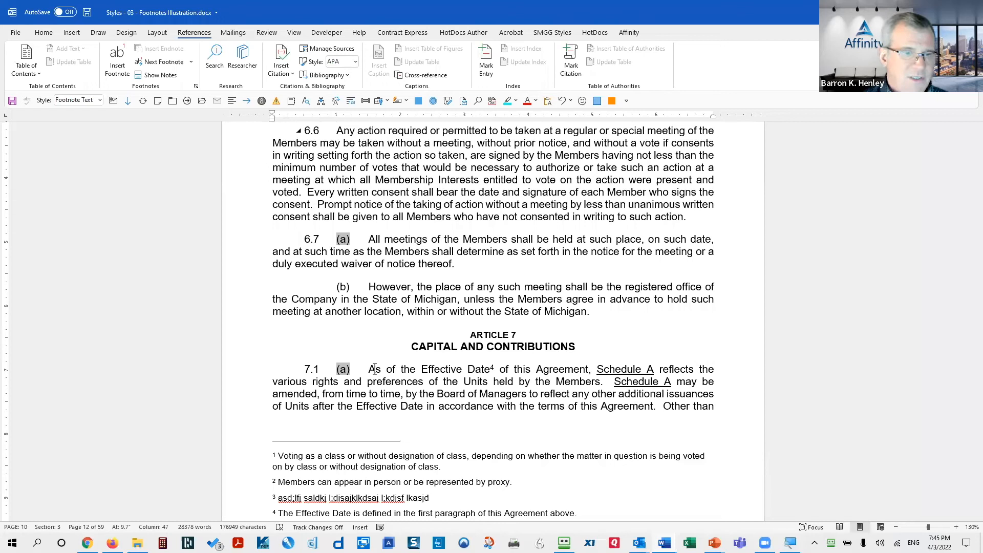
# Close the document Styles - 03 - Footnotes Illustration.docx
pyautogui.hotkey('alt', 'f')
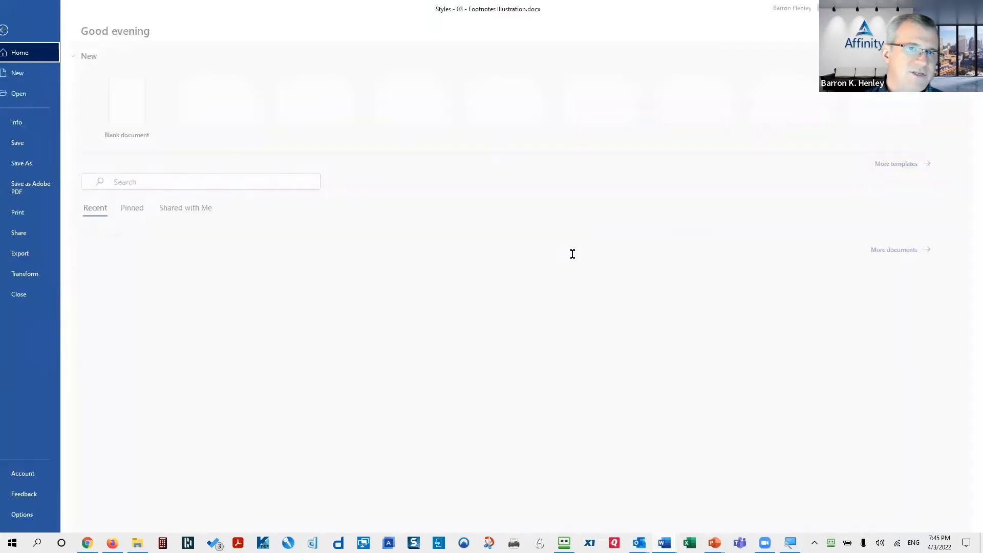
pyautogui.press('c')
pyautogui.click(493, 284)
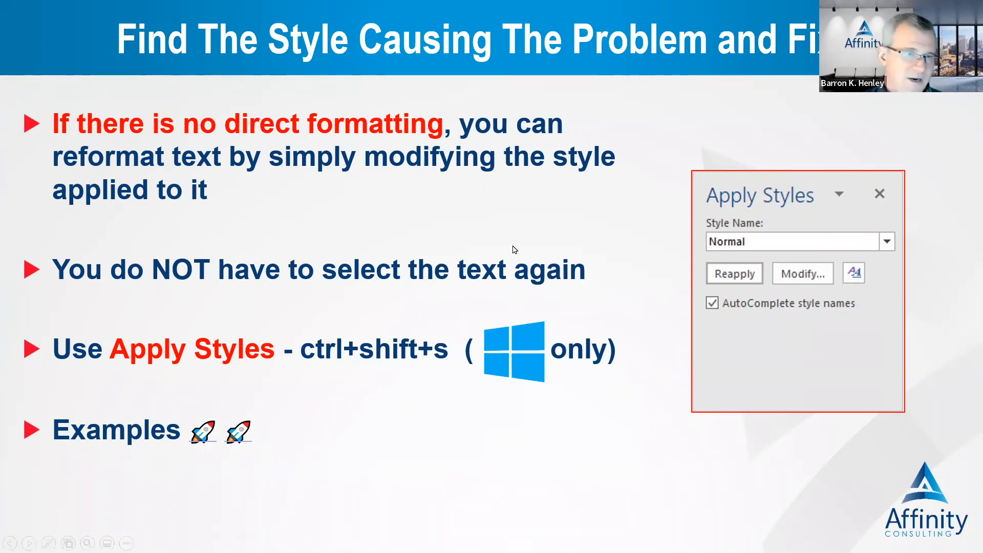
# Advance the presentation to the "Tables of Contents Rely On Styles" slide and bring up Table of Contents Demo File.docx in Word
pyautogui.press('Right')
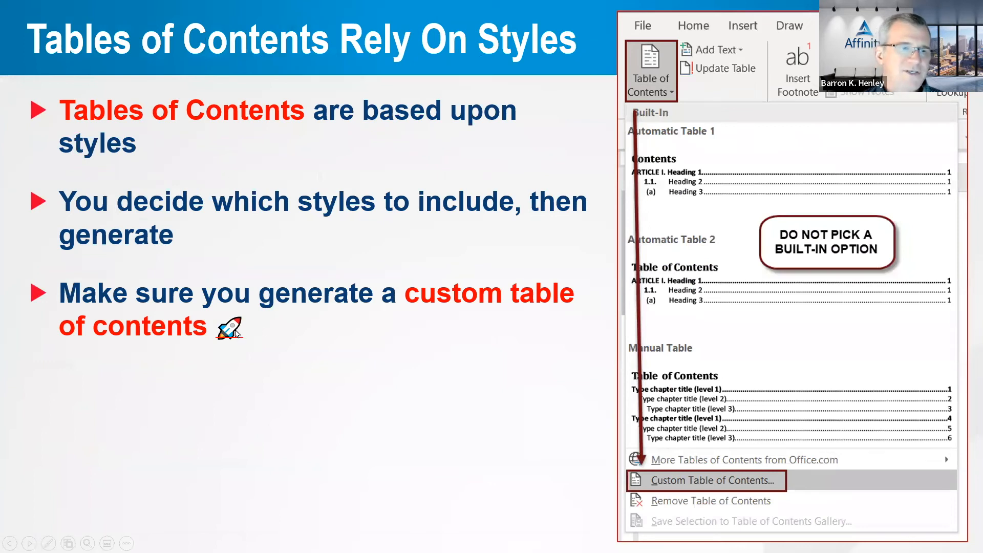
pyautogui.hotkey('alt', 'Tab')
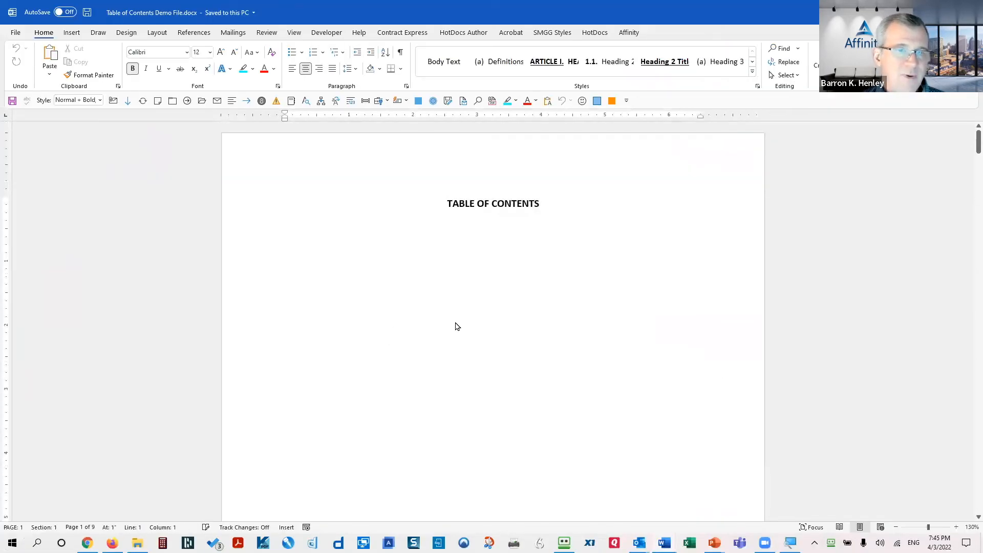
# Show the Styles pane and check which style is applied to the Article I Organization heading
pyautogui.scroll(-12, 461, 317)
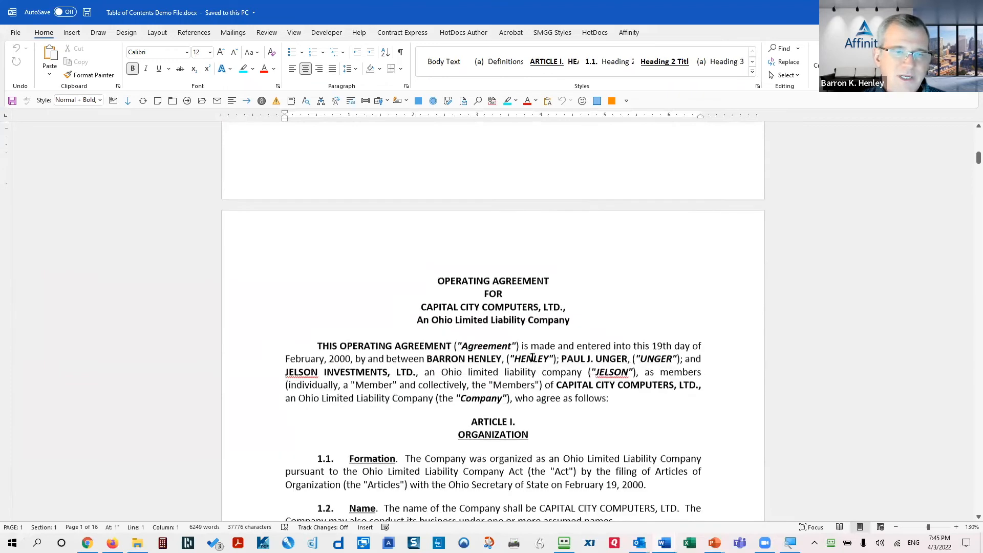
pyautogui.scroll(-1, 532, 357)
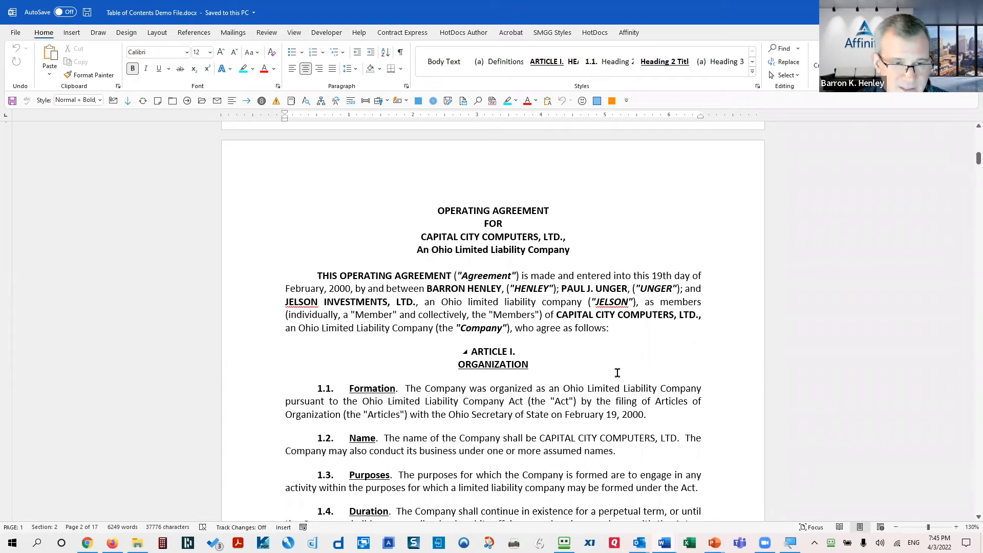
pyautogui.click(758, 86)
pyautogui.scroll(-3, 647, 364)
pyautogui.click(406, 273)
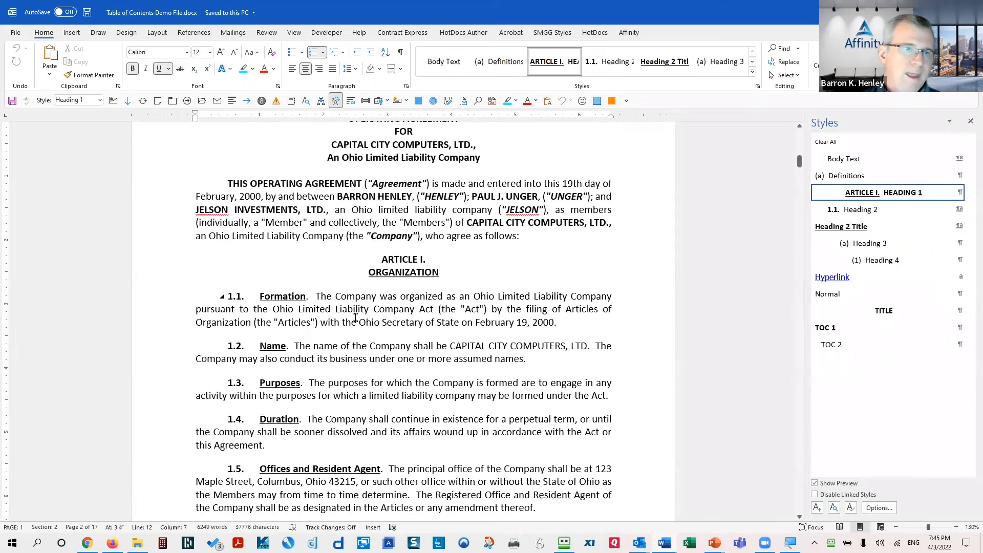
# Examine the styles applied to the Formation title and the remaining text of paragraph 1.1
pyautogui.moveTo(341, 297); pyautogui.dragTo(586, 326)
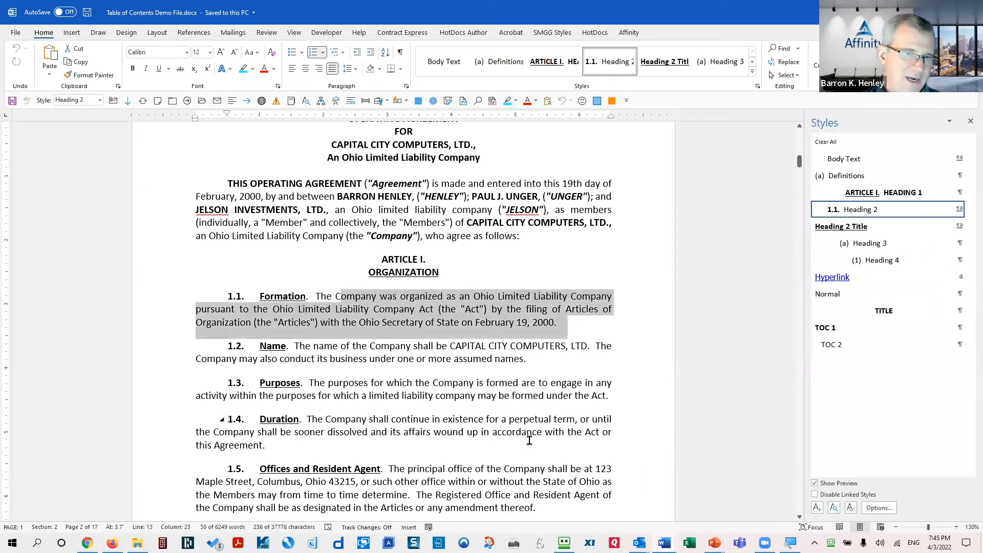
pyautogui.click(435, 309)
pyautogui.moveTo(259, 297); pyautogui.dragTo(302, 297)
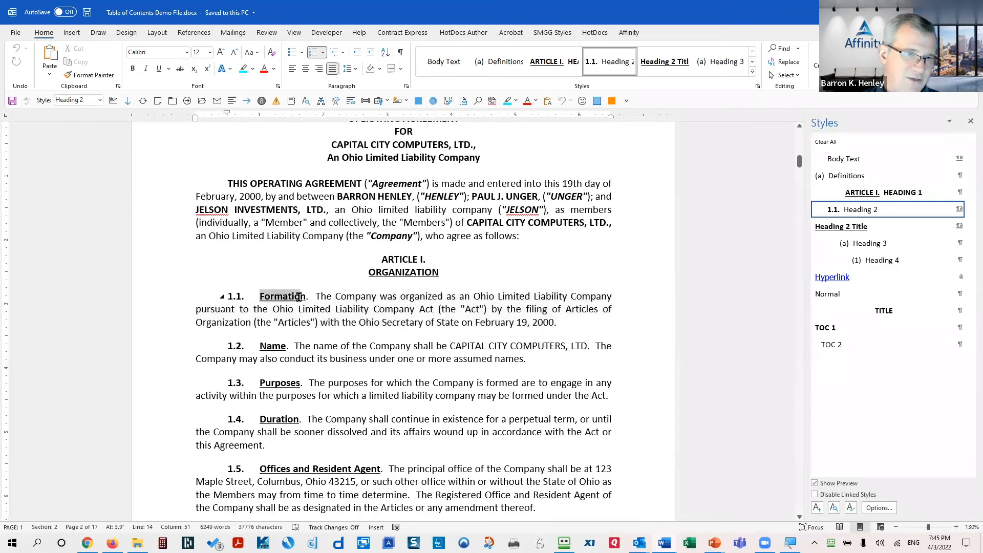
pyautogui.click(375, 311)
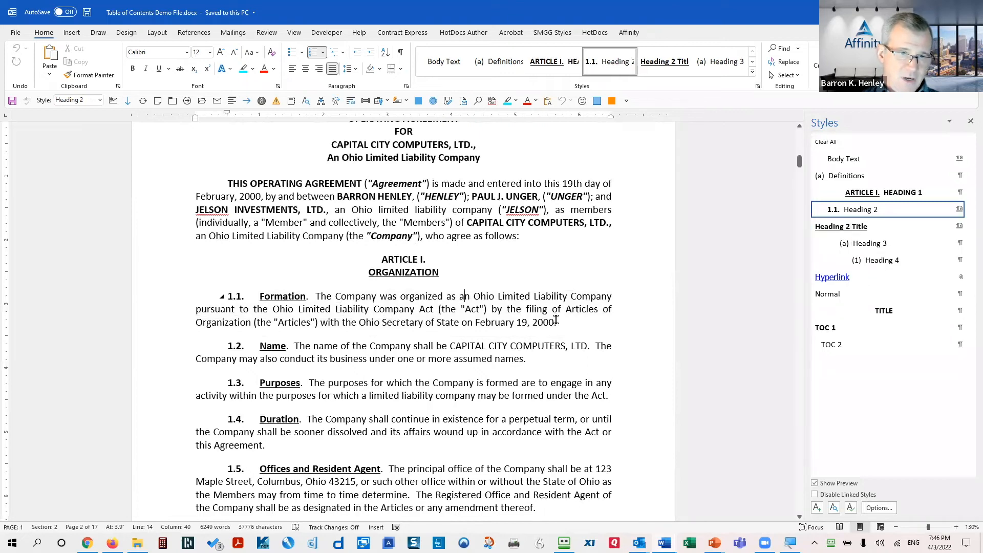
pyautogui.click(453, 310)
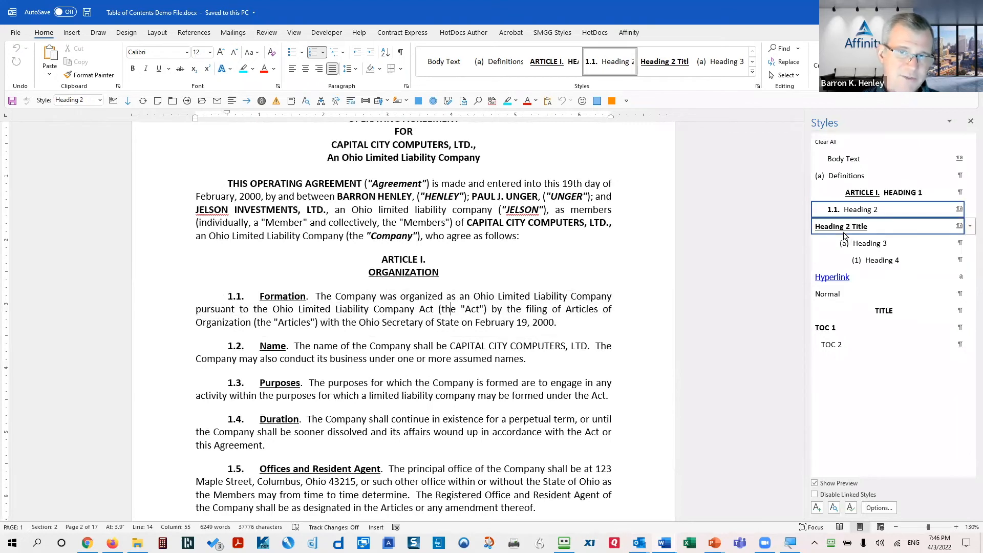
pyautogui.click(533, 323)
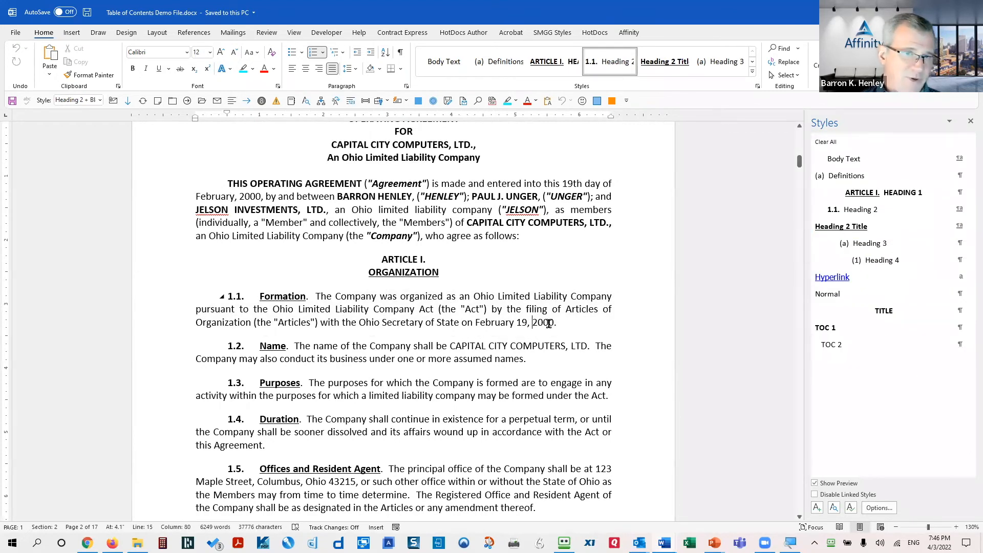
# Start a custom table of contents beneath the TABLE OF CONTENTS title on the first page
pyautogui.hotkey('ctrl', 'Home')
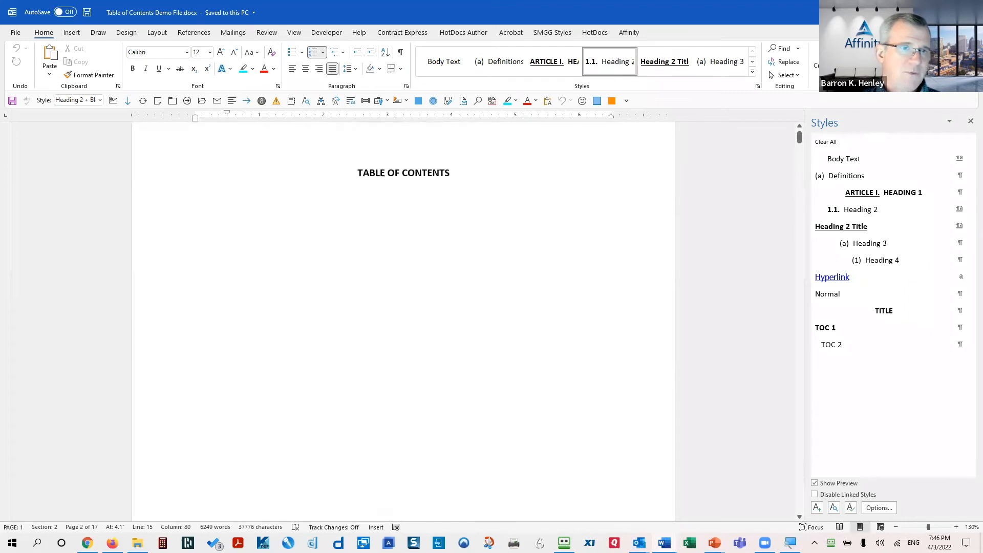
pyautogui.click(195, 32)
pyautogui.click(41, 78)
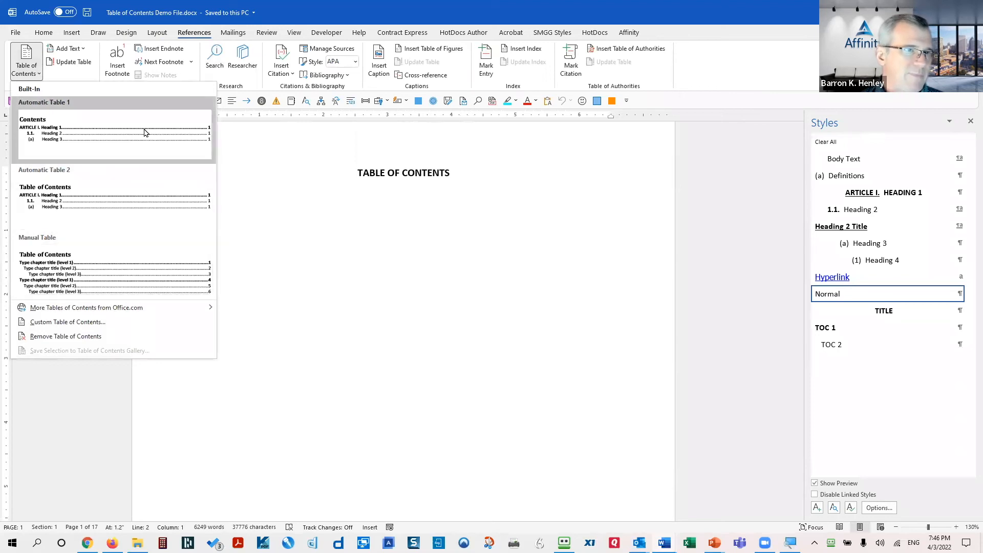
pyautogui.moveTo(132, 306)
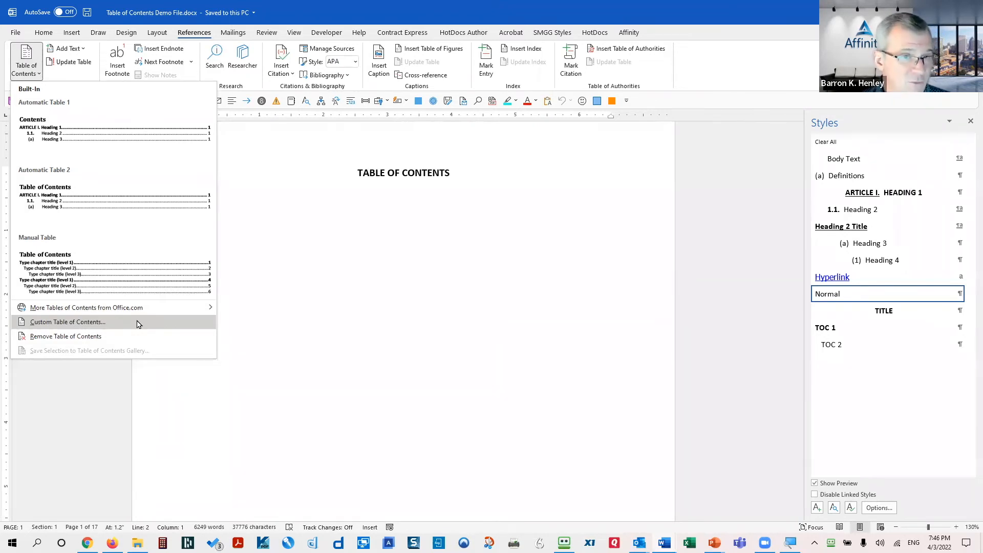
pyautogui.click(137, 324)
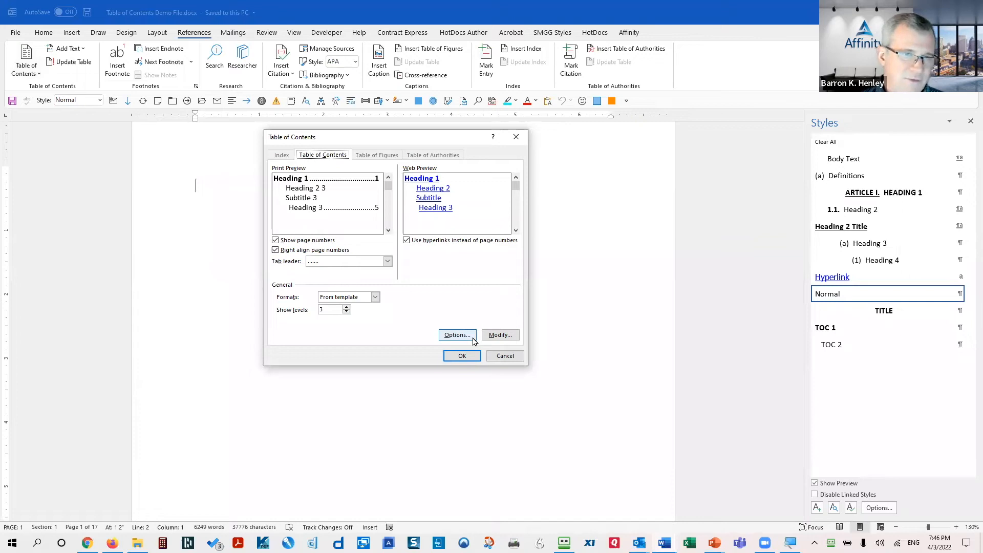
# Clear the TOC levels of Heading 2 and Heading 3, and assign TOC level 2 to Heading 2 Title
pyautogui.click(457, 335)
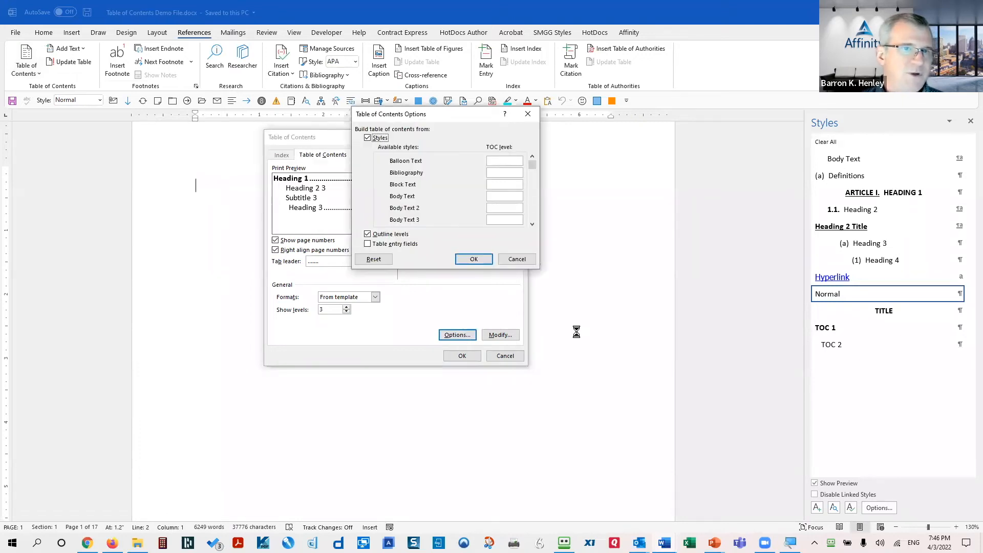
pyautogui.click(531, 211)
pyautogui.click(531, 211)
pyautogui.click(531, 211)
pyautogui.click(531, 211)
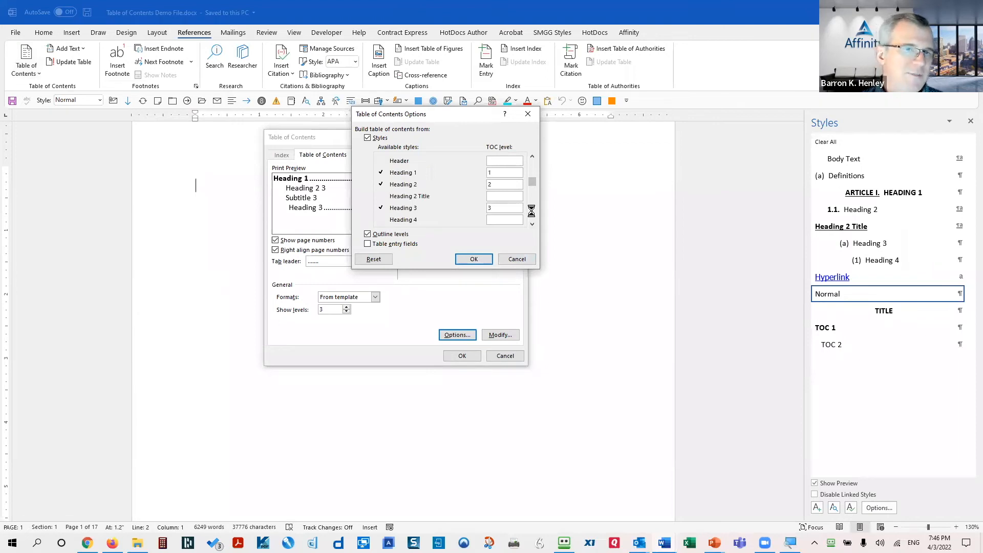
pyautogui.doubleClick(490, 184)
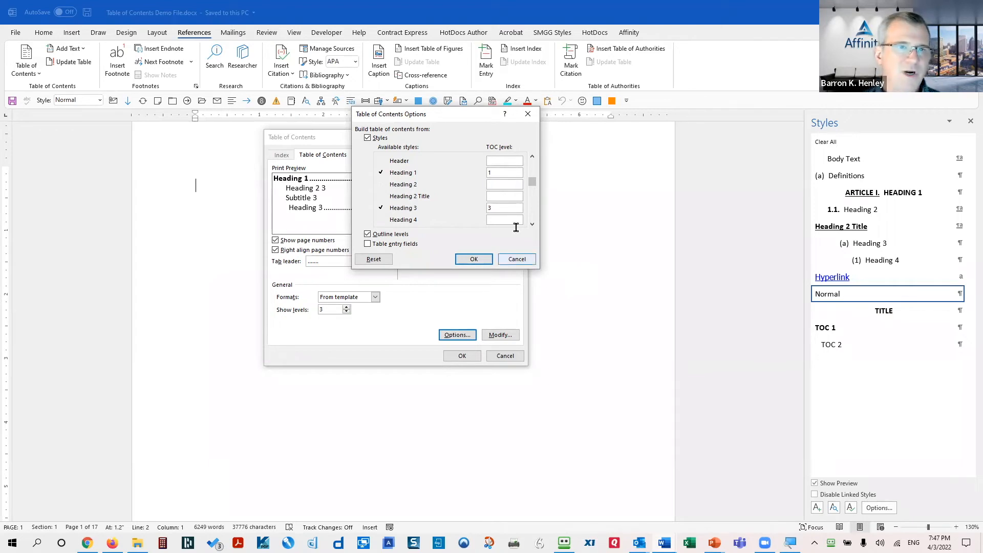
pyautogui.click(515, 199)
pyautogui.write('2')
pyautogui.doubleClick(504, 210)
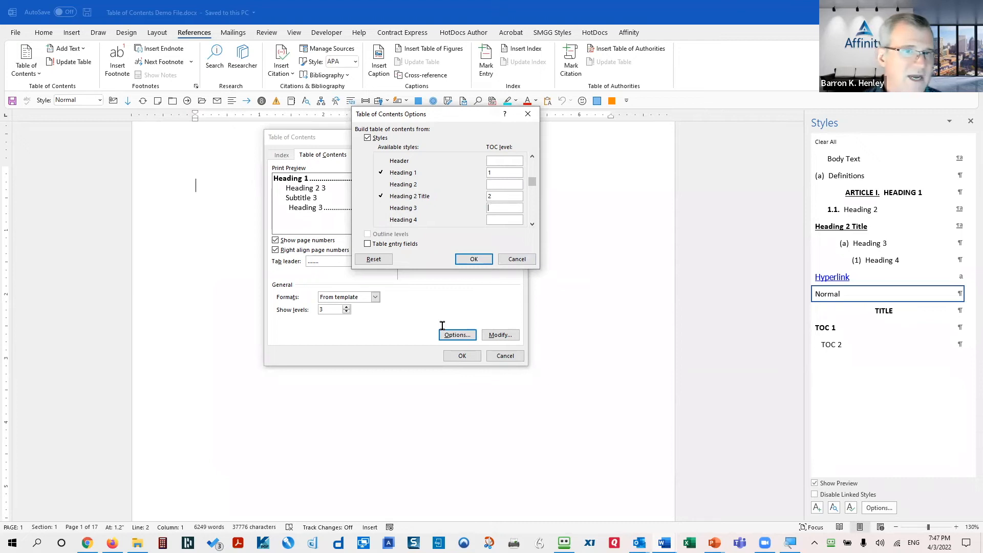
# Remove the Subtitle style's TOC level and insert the custom table of contents
pyautogui.scroll(-5, 532, 213)
pyautogui.scroll(-10, 532, 214)
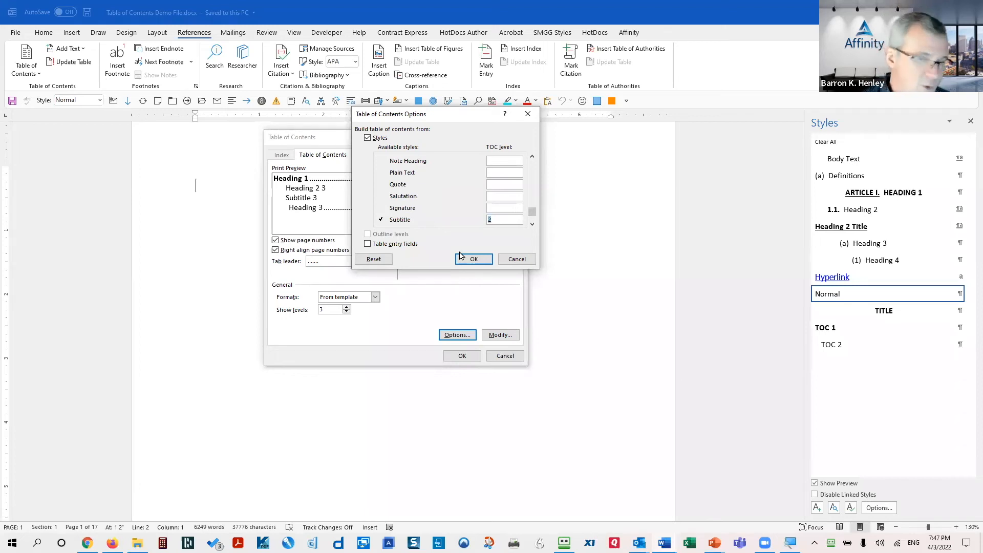
pyautogui.click(463, 260)
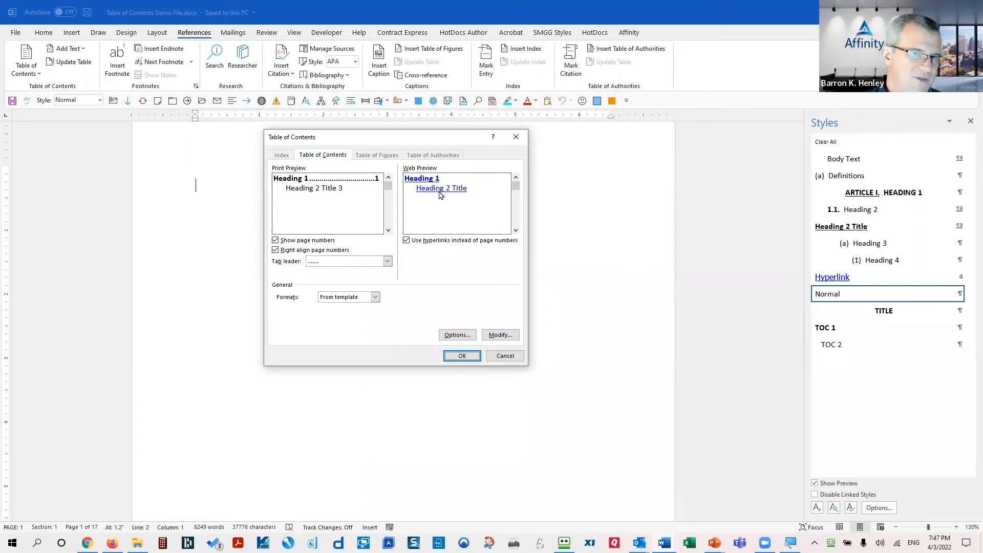
pyautogui.click(462, 356)
pyautogui.scroll(8, 595, 344)
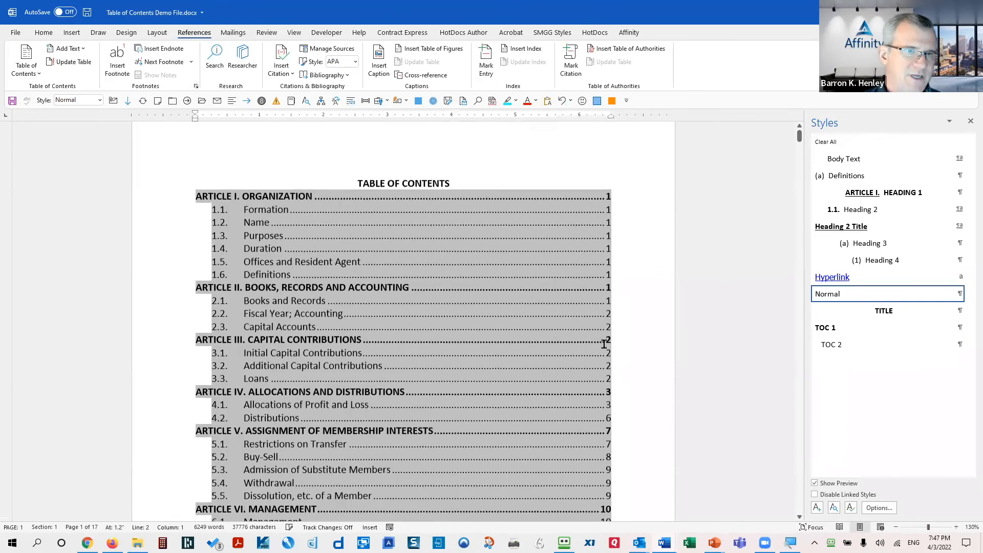
# Check how the table of contents looks in the print preview, then return to the document
pyautogui.click(398, 201)
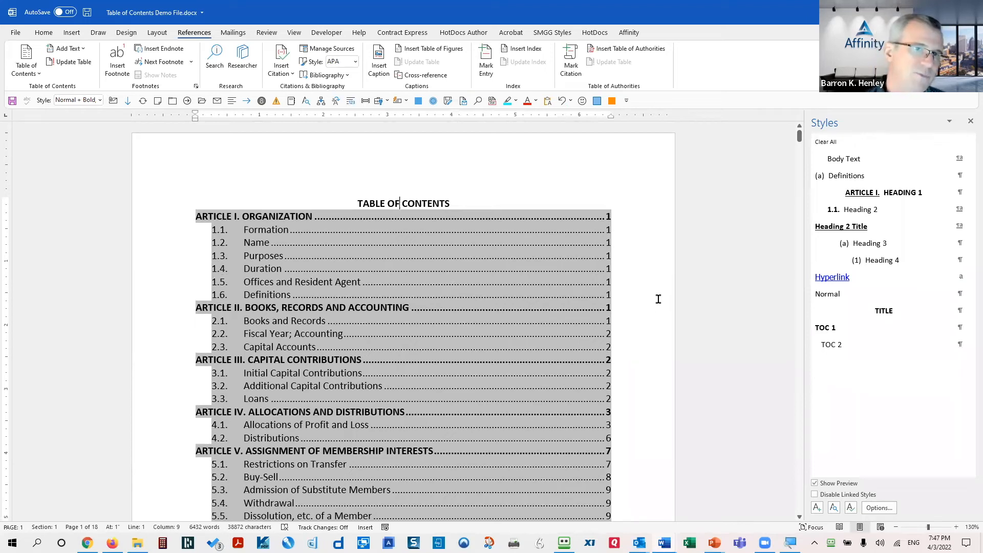
pyautogui.hotkey('ctrl', 'p')
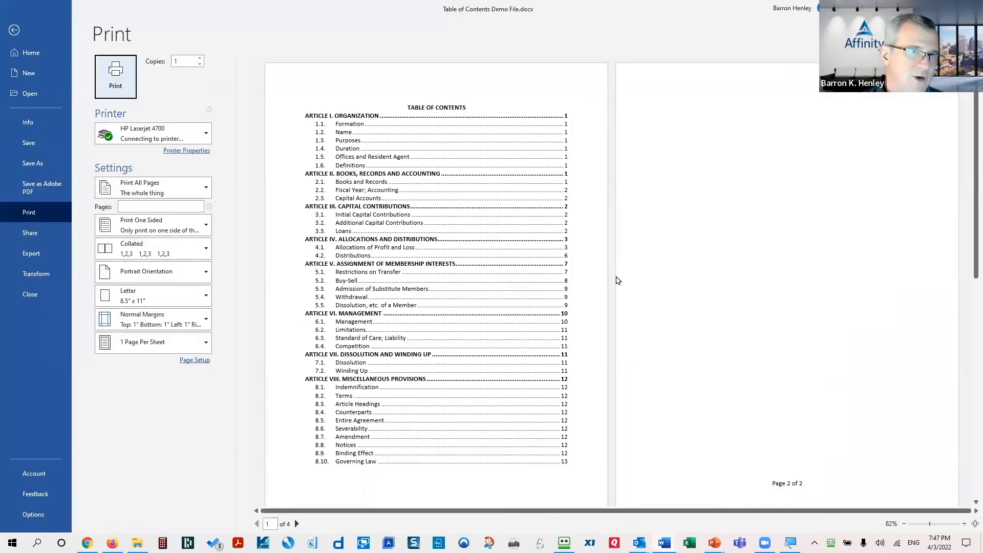
pyautogui.click(13, 30)
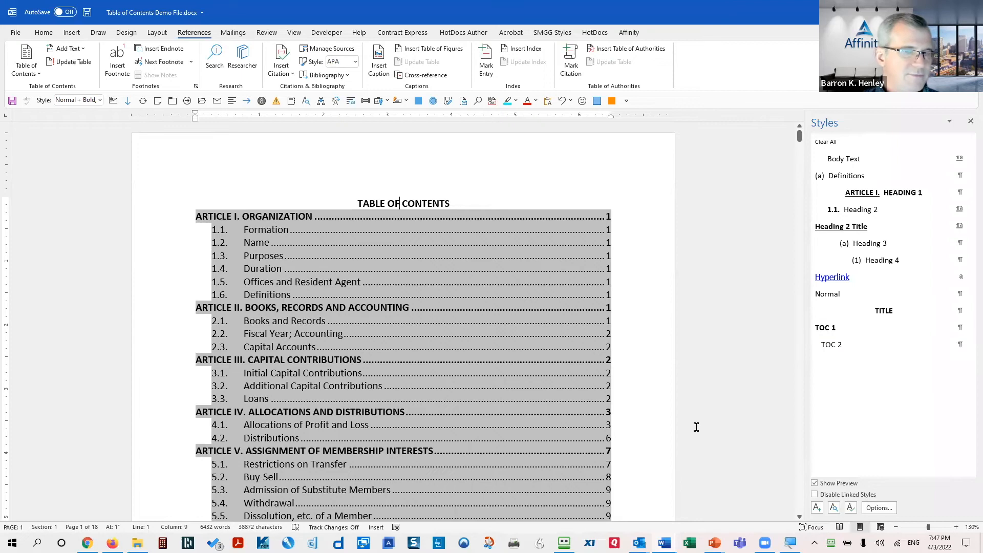
# Examine the styles used by the Article I and Definitions entries in the table of contents
pyautogui.click(485, 216)
pyautogui.press('Down')
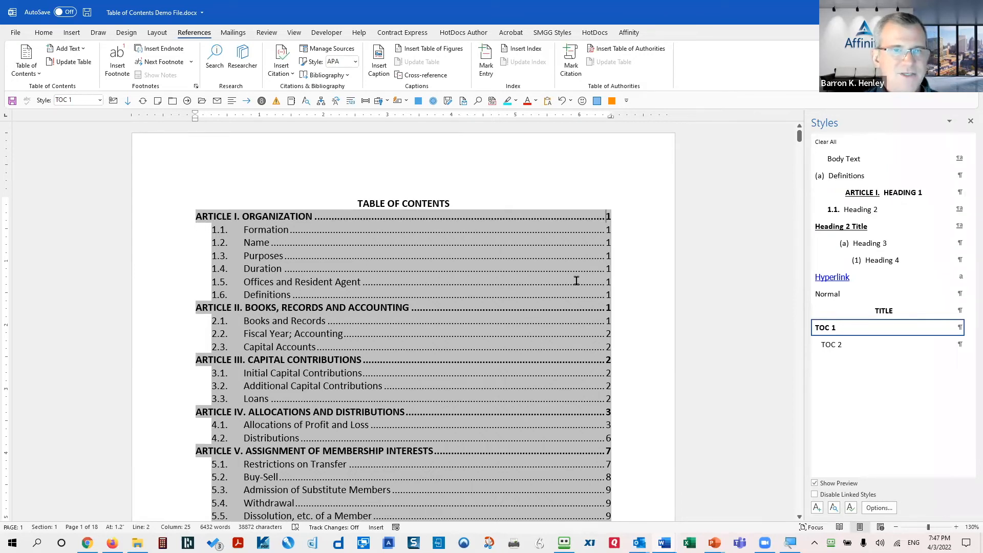
pyautogui.click(626, 295)
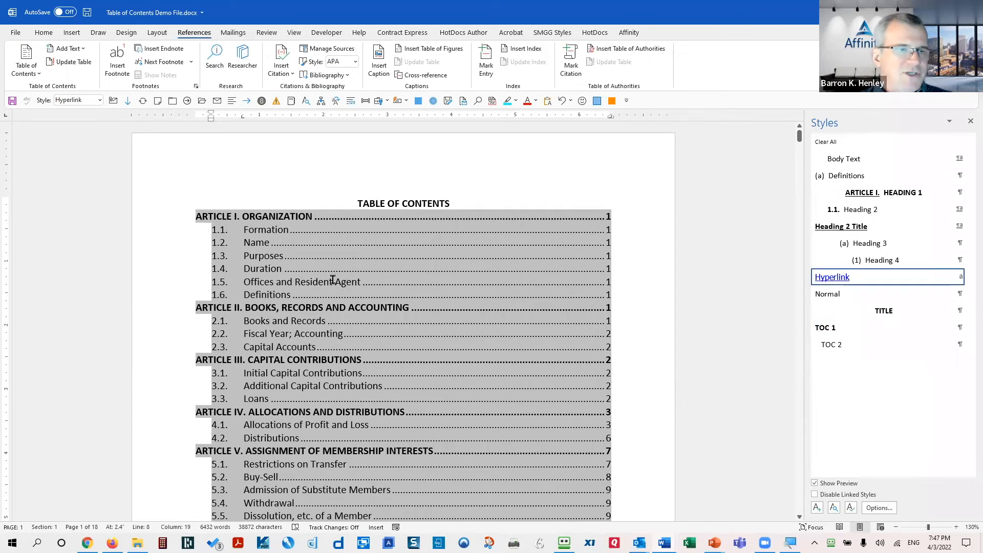
# Follow a table of contents link to Article I and add the paragraph "Fake Heading. blah blah blah" after Section 1.2
pyautogui.keyDown('ctrl'); pyautogui.click(269, 262); pyautogui.keyUp('ctrl')
pyautogui.click(564, 194)
pyautogui.press('Return')
pyautogui.write('Fake Heading. blah blah blah')
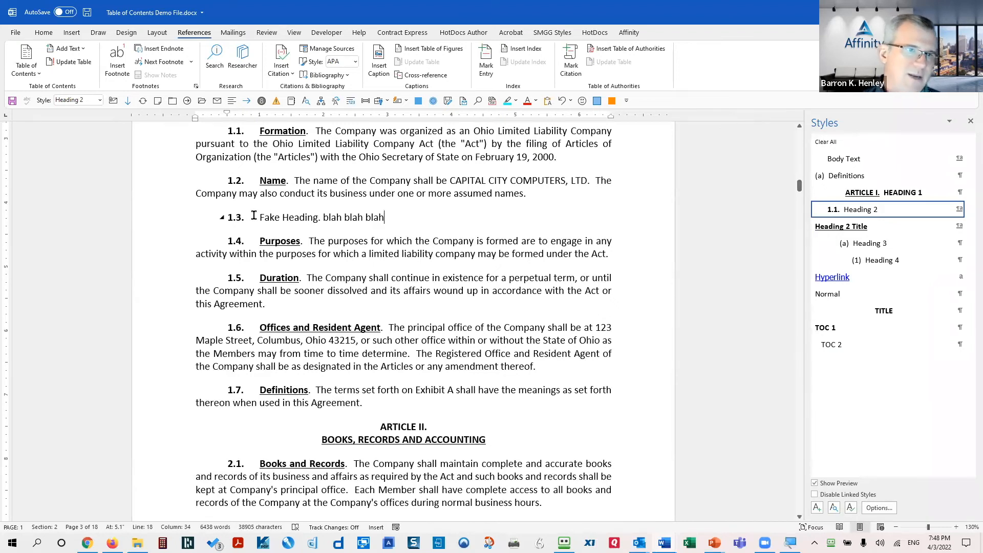
# Apply the Heading 2 Title style to the words "Fake Heading" in the new Section 1.3
pyautogui.moveTo(259, 217); pyautogui.dragTo(314, 217)
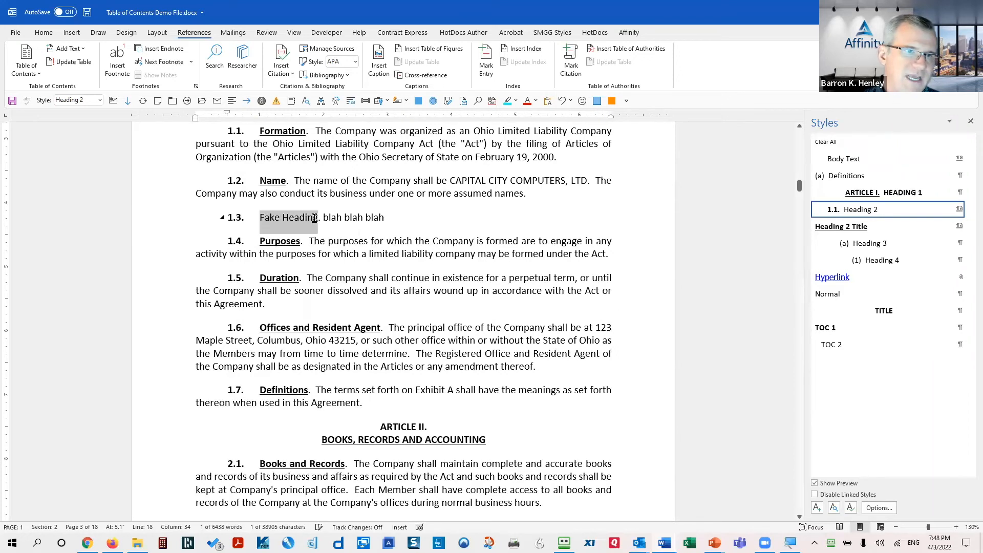
pyautogui.click(862, 226)
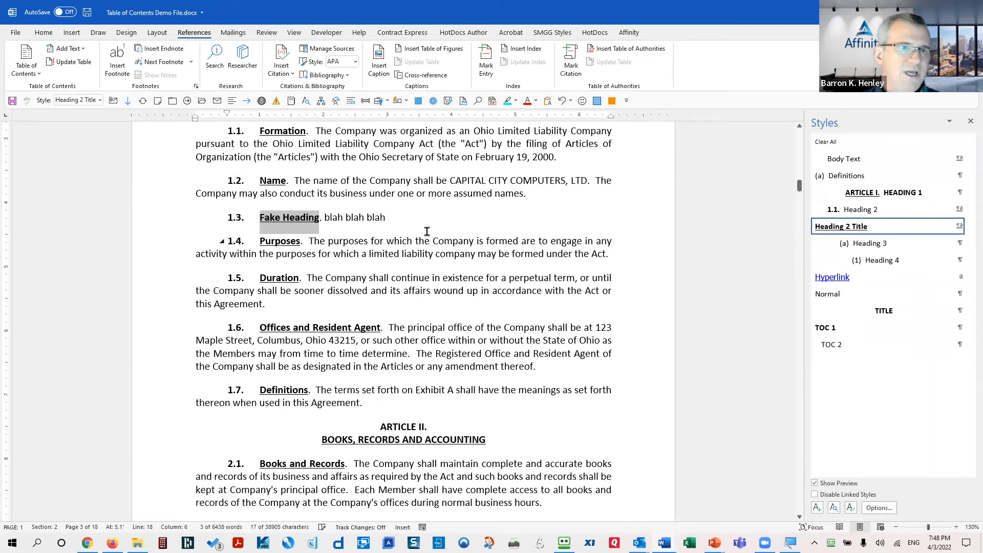
pyautogui.click(459, 222)
# Add the text "Ctrl+A F9" after the TABLE OF CONTENTS title on the first page
pyautogui.scroll(15, 459, 246)
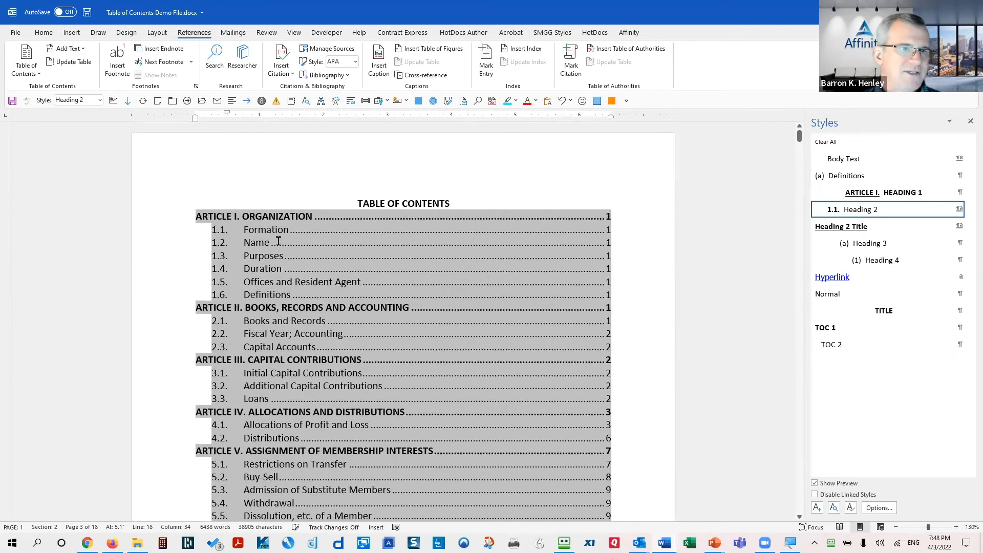
pyautogui.click(501, 195)
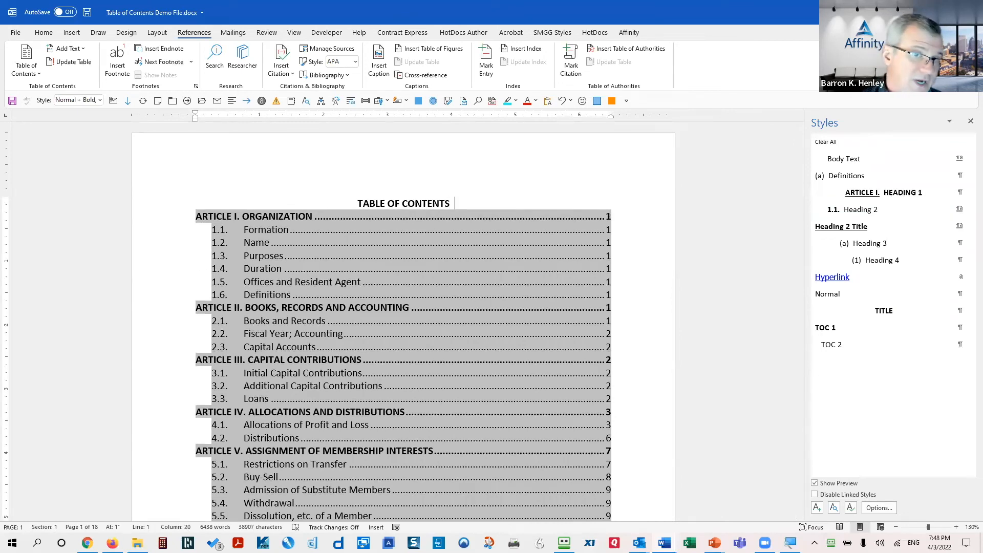
pyautogui.write('Ctrl+')
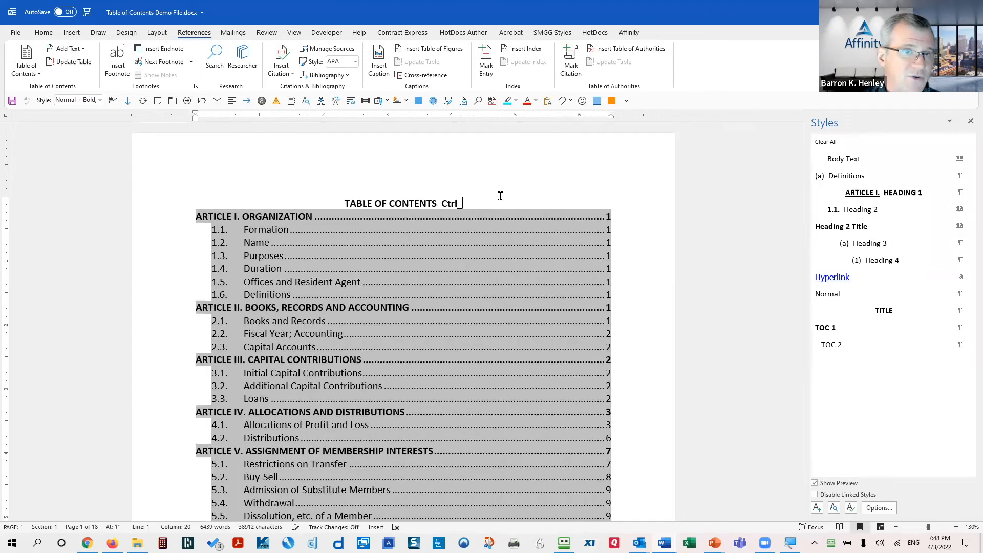
pyautogui.write('A  F')
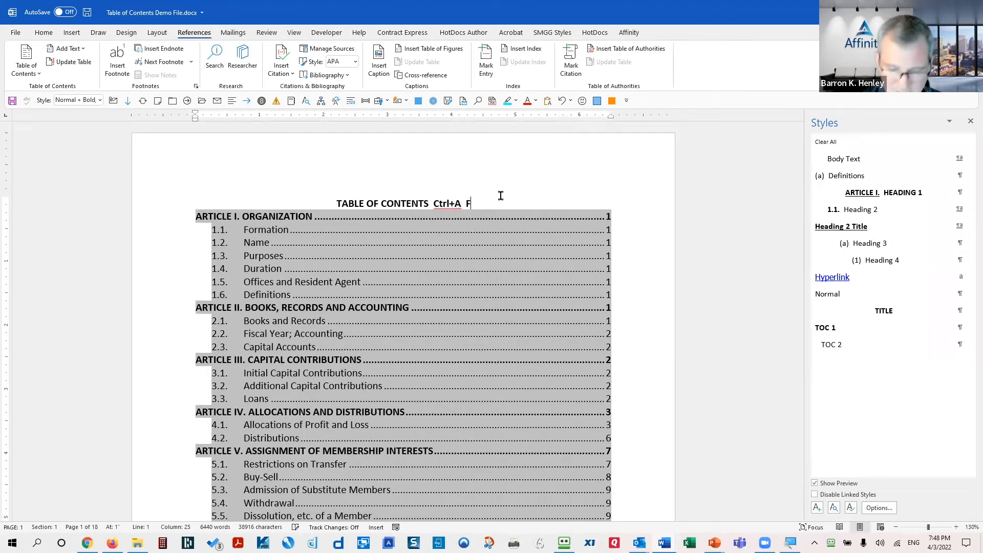
pyautogui.write('9')
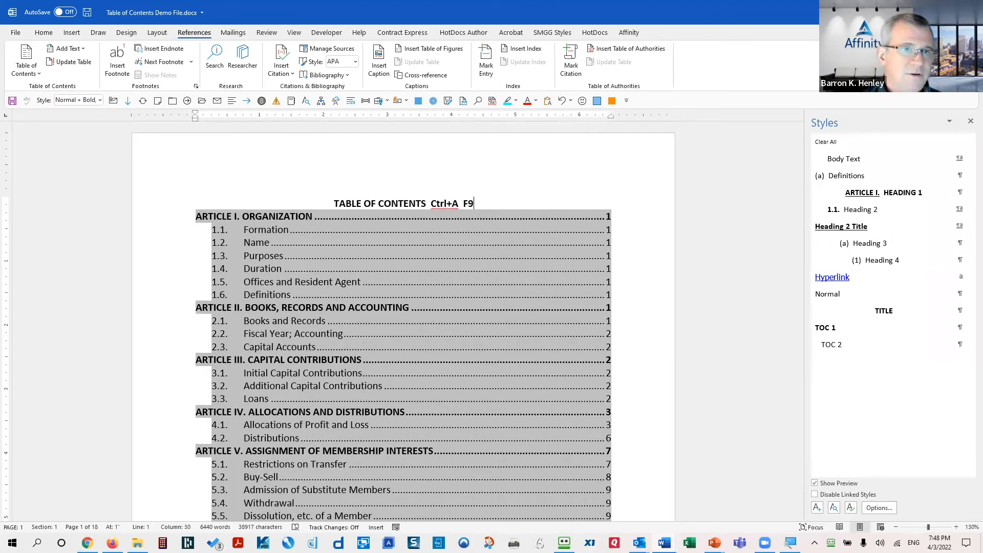
# Update the entire table of contents to include the new Fake Heading section
pyautogui.hotkey('ctrl', 'a')
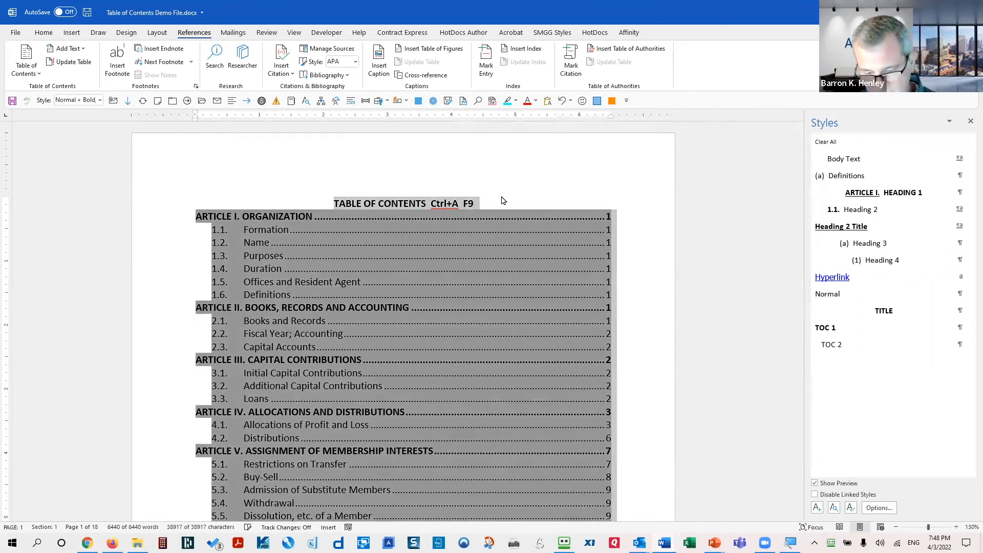
pyautogui.press('F9')
pyautogui.click(467, 181)
pyautogui.click(477, 198)
# Follow the Fake Heading link in the table of contents and delete the Section 1.3 paragraph "Fake Heading. blah blah blah"
pyautogui.click(256, 247)
pyautogui.moveTo(244, 255); pyautogui.dragTo(306, 256)
pyautogui.keyDown('ctrl'); pyautogui.click(300, 258); pyautogui.keyUp('ctrl')
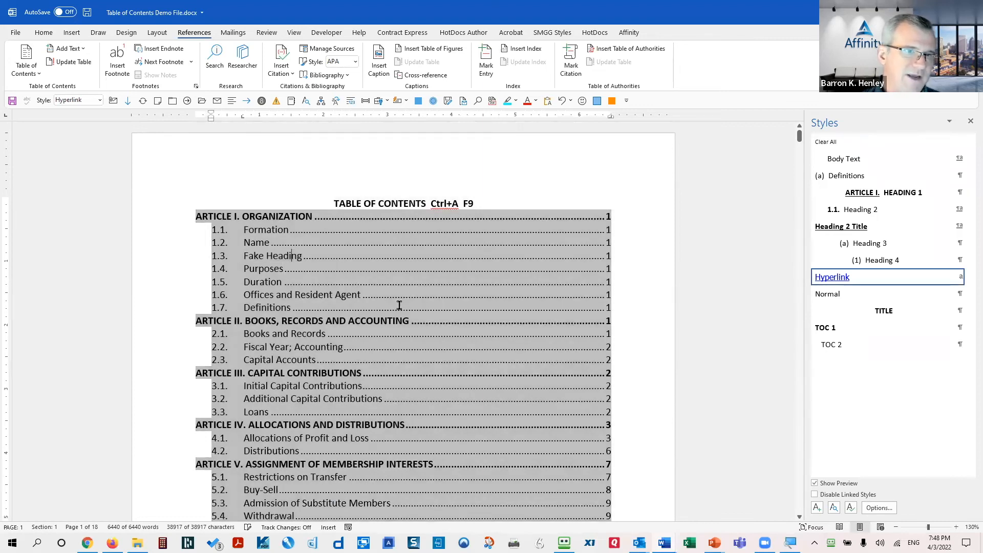
pyautogui.click(177, 210)
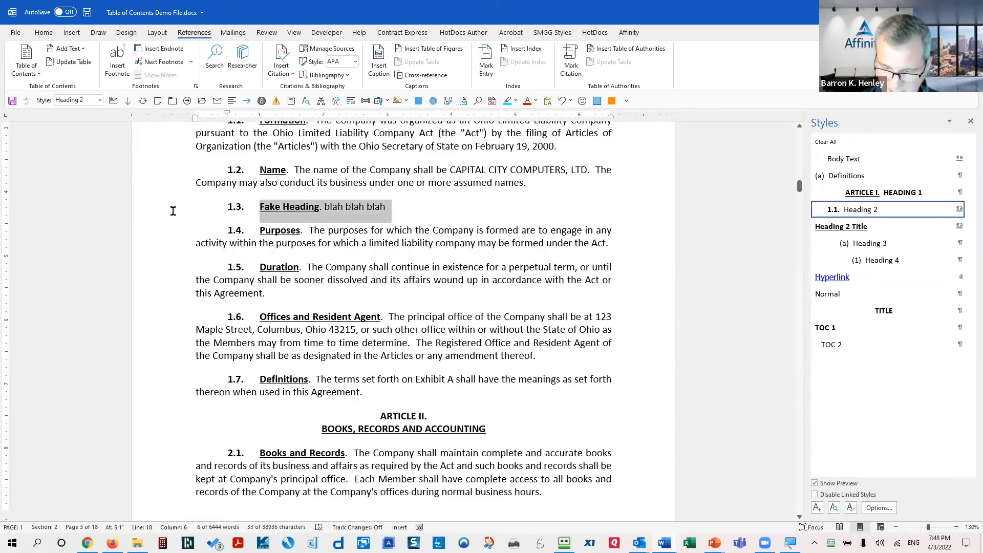
pyautogui.press('Delete')
# Refresh all fields in the document and return to the table of contents without the Fake Heading entry
pyautogui.hotkey('ctrl', 'a')
pyautogui.press('F9')
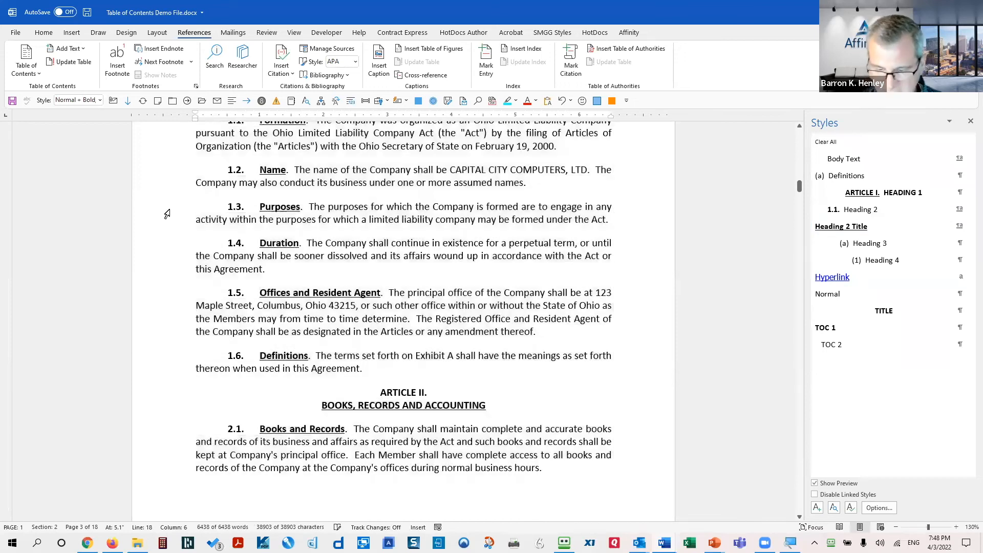
pyautogui.scroll(5, 230, 256)
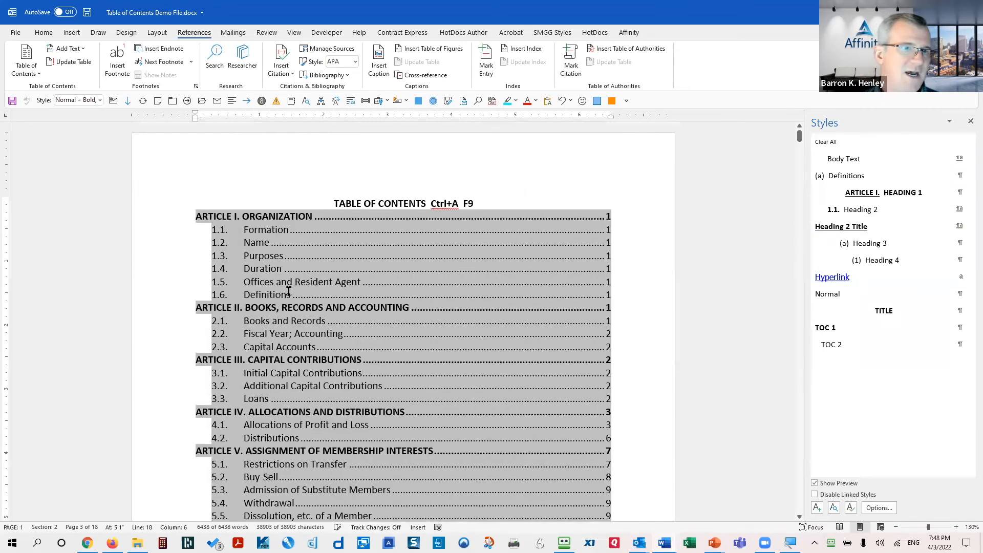
# Try to space out the table of contents by inserting a blank line after the last entry of each of Articles I to IV
pyautogui.click(571, 255)
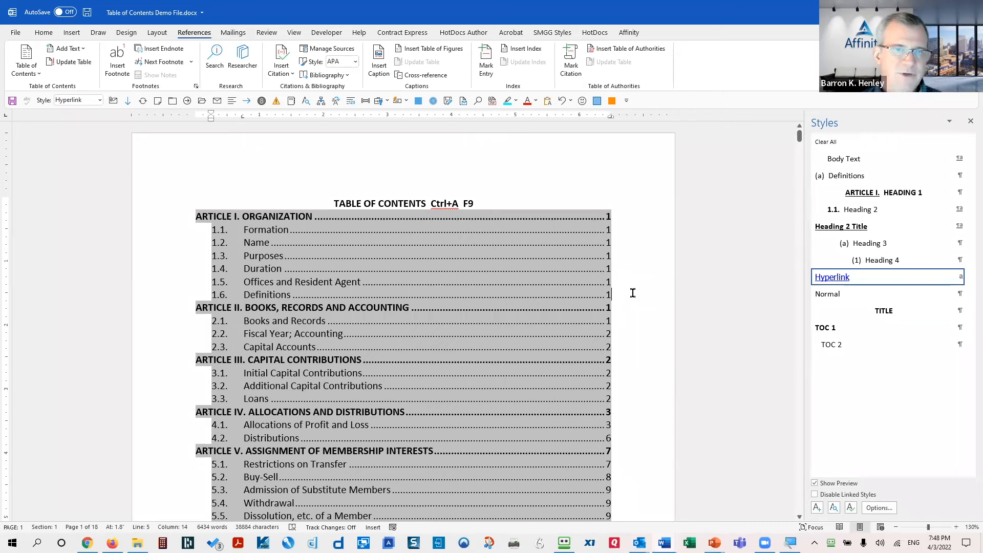
pyautogui.press('Return')
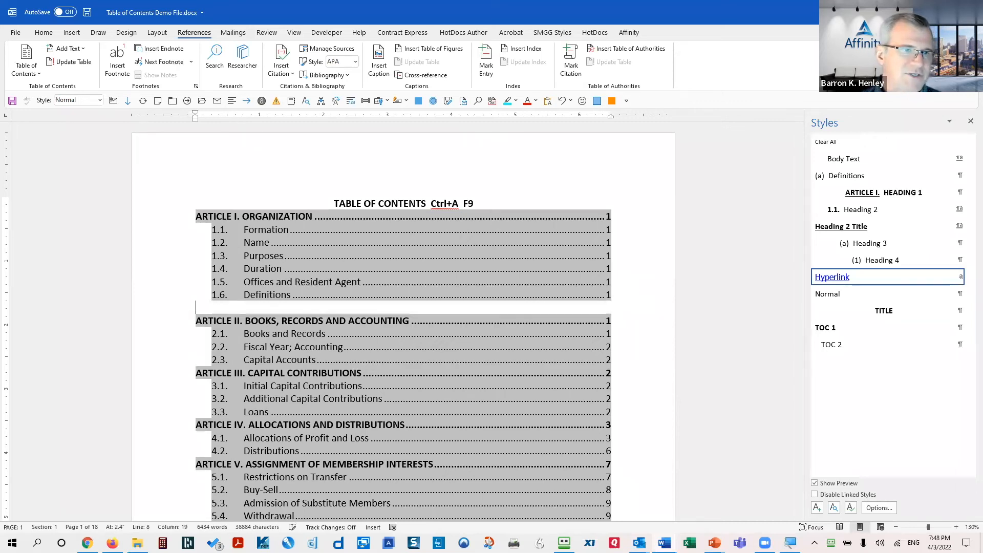
pyautogui.click(630, 357)
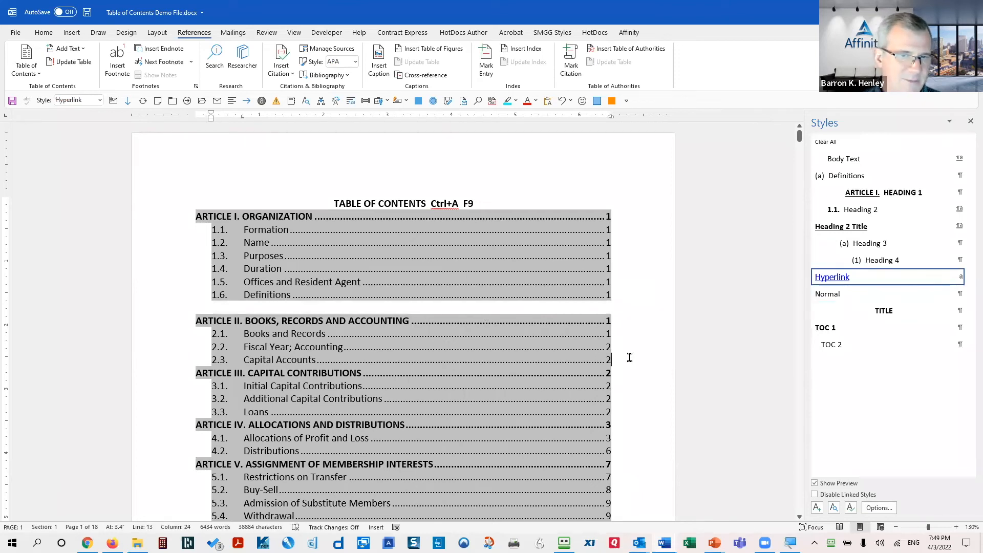
pyautogui.press('Return')
pyautogui.click(627, 423)
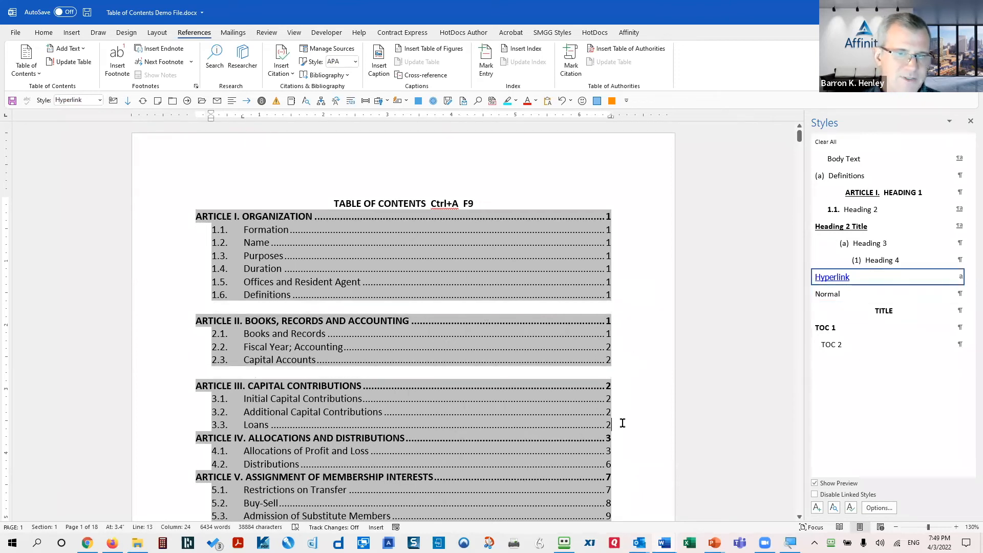
pyautogui.press('Return')
pyautogui.click(628, 476)
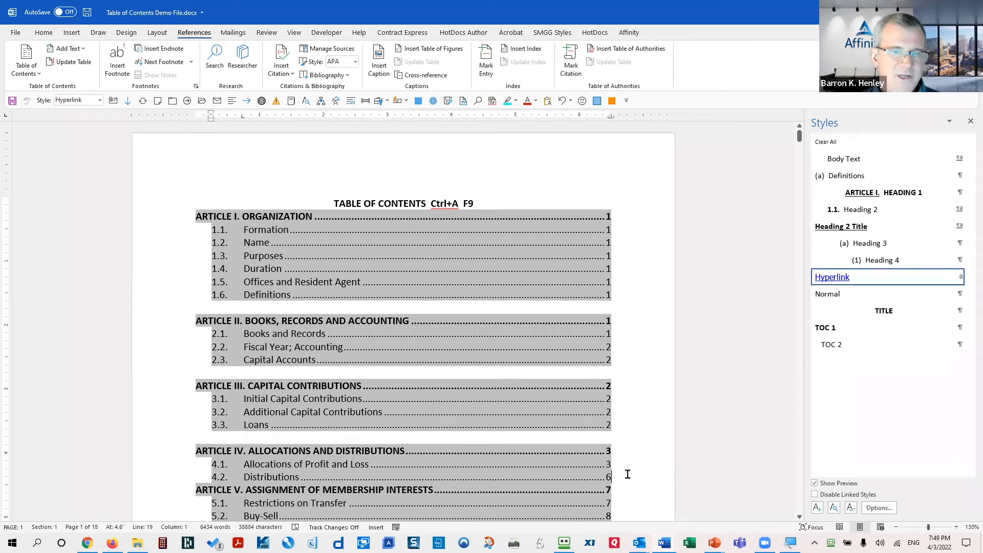
pyautogui.press('Return')
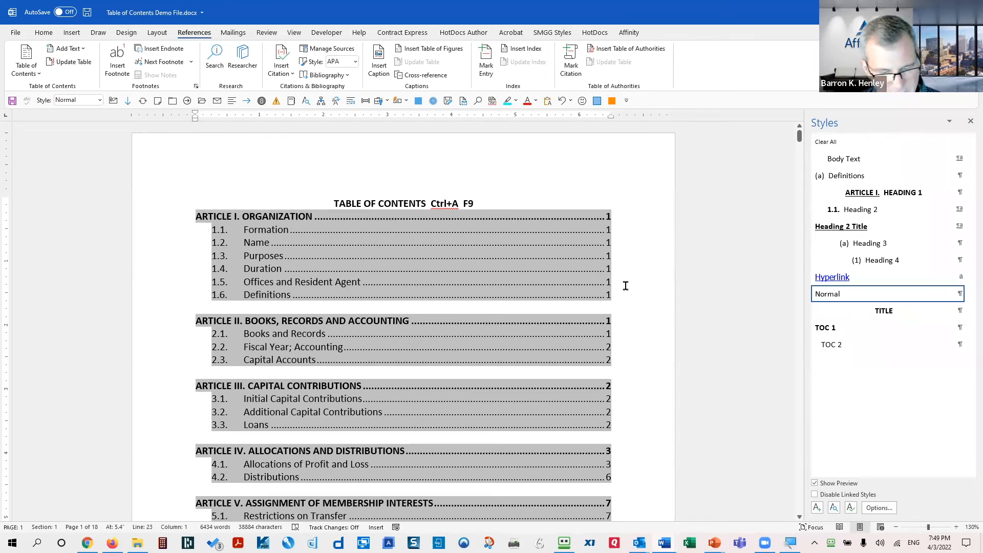
# Update the entire table of contents to test whether the manually inserted blank lines survive
pyautogui.hotkey('ctrl', 'a')
pyautogui.press('F9')
pyautogui.click(445, 180)
pyautogui.click(472, 196)
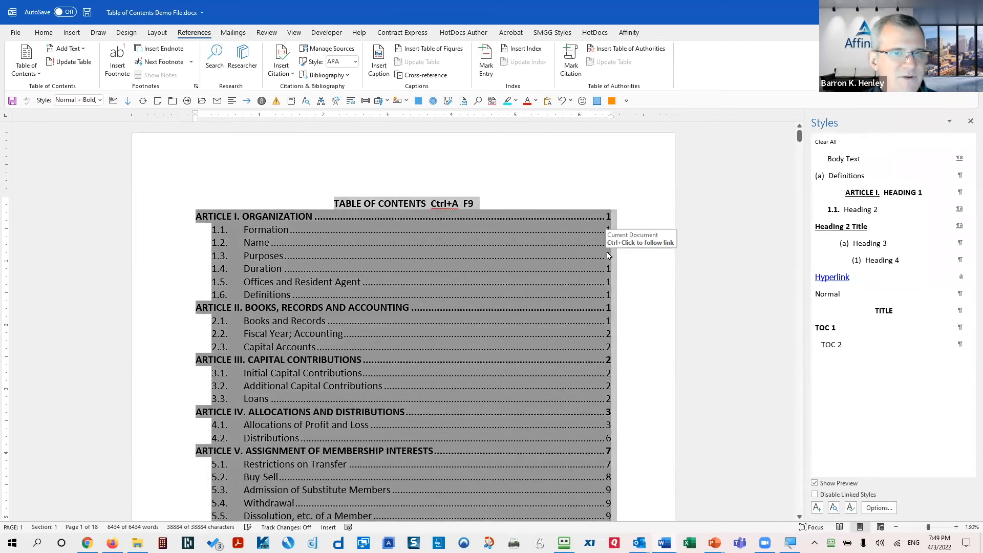
# Place the cursor in the ARTICLE I table of contents entry and modify the TOC 1 style to 12 pt paragraph spacing before
pyautogui.click(636, 304)
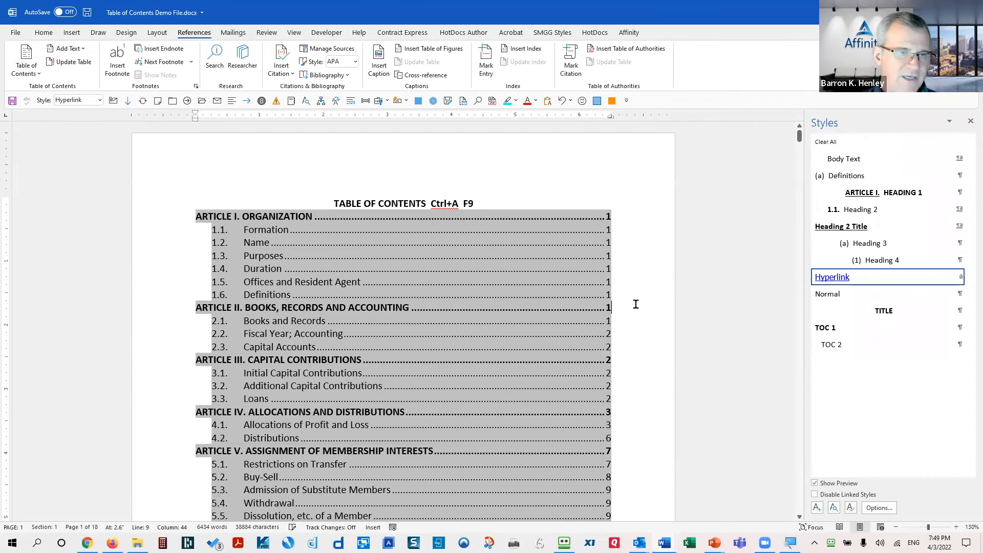
pyautogui.press('Up')
pyautogui.press('Up')
pyautogui.press('Up')
pyautogui.press('Up')
pyautogui.press('Up')
pyautogui.press('Up')
pyautogui.press('Up')
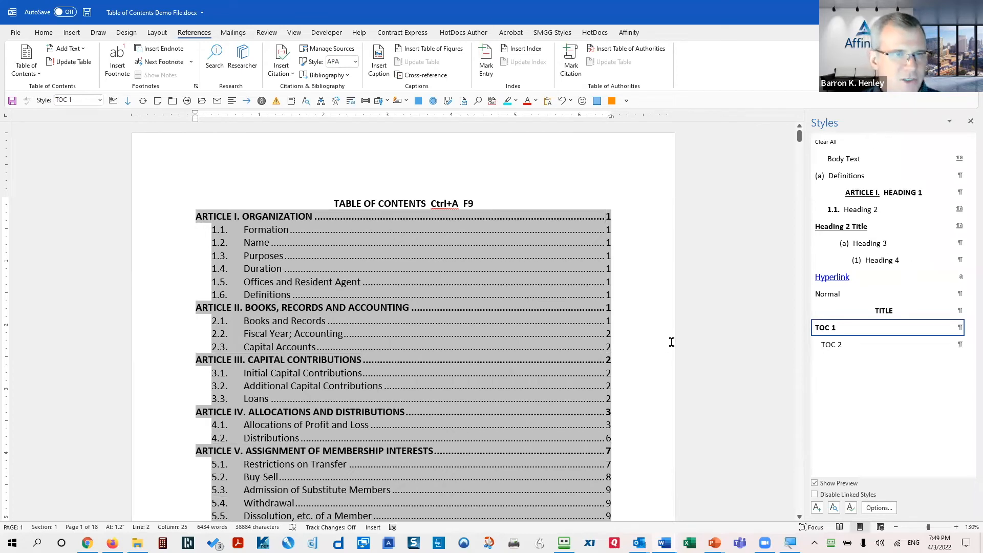
pyautogui.rightClick(839, 336)
pyautogui.click(867, 357)
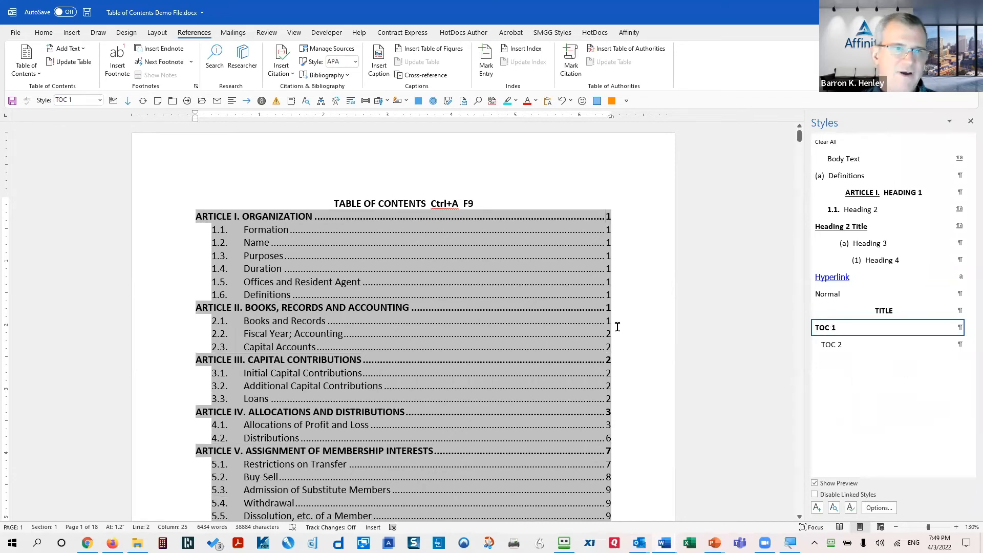
pyautogui.click(481, 385)
pyautogui.click(483, 412)
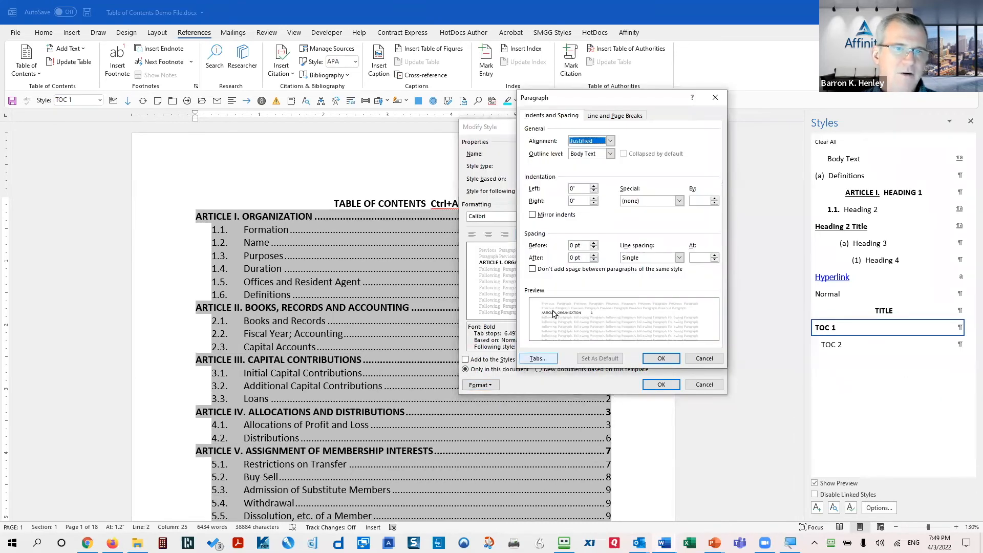
pyautogui.click(594, 243)
pyautogui.click(594, 243)
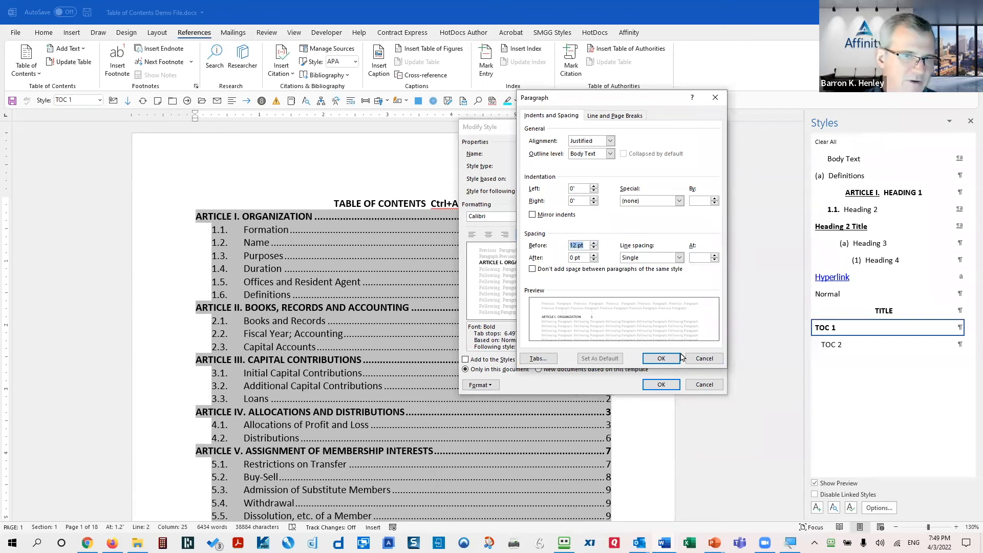
pyautogui.click(664, 358)
pyautogui.click(661, 385)
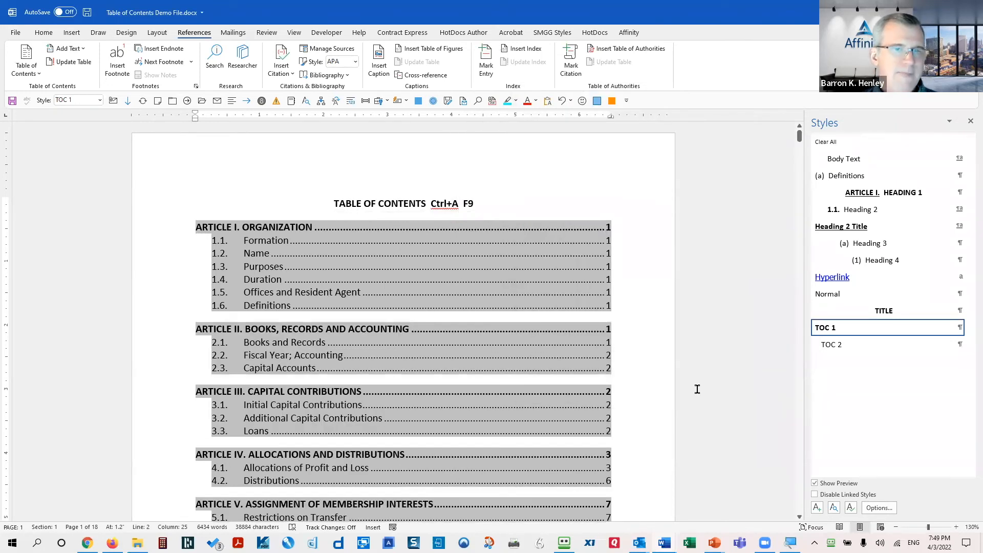
# Rebuild the entire table of contents with the modified TOC 1 style and clear the selection
pyautogui.hotkey('ctrl', 'a')
pyautogui.press('F9')
pyautogui.click(464, 182)
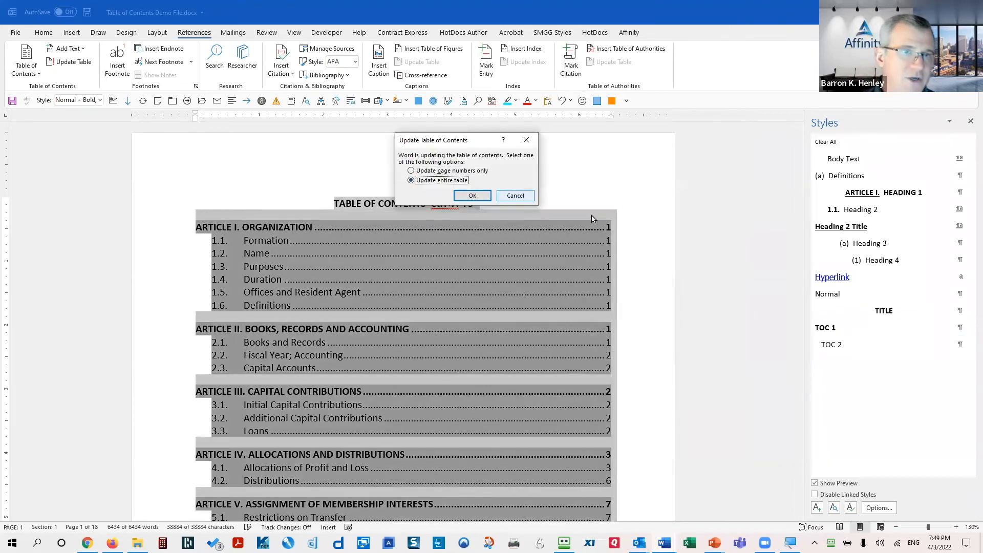
pyautogui.click(471, 196)
pyautogui.click(486, 204)
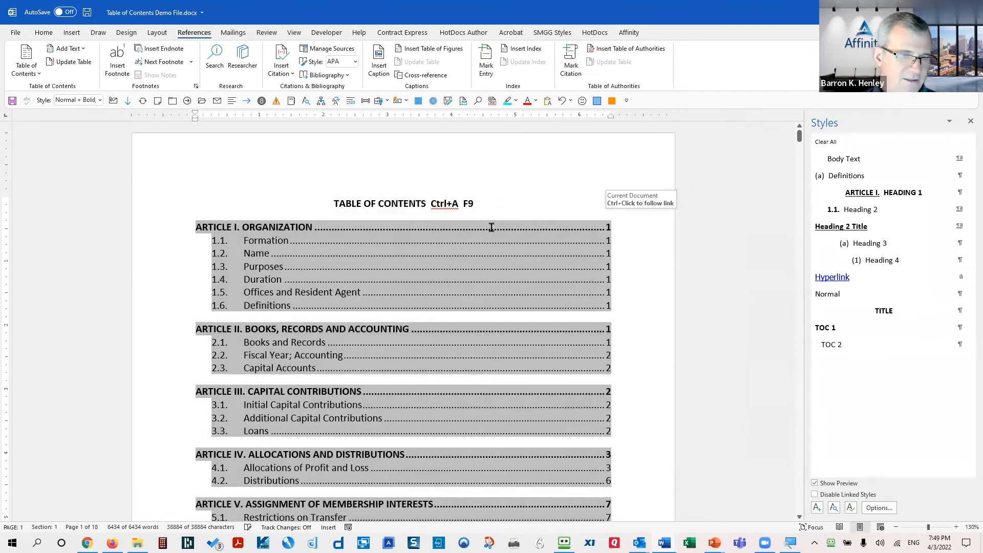
# Switch to the PowerPoint slide show, open the linked Affinity Sample Lease Agreement.dotm, and look through its table of contents and first section
pyautogui.hotkey('alt', 'Tab')
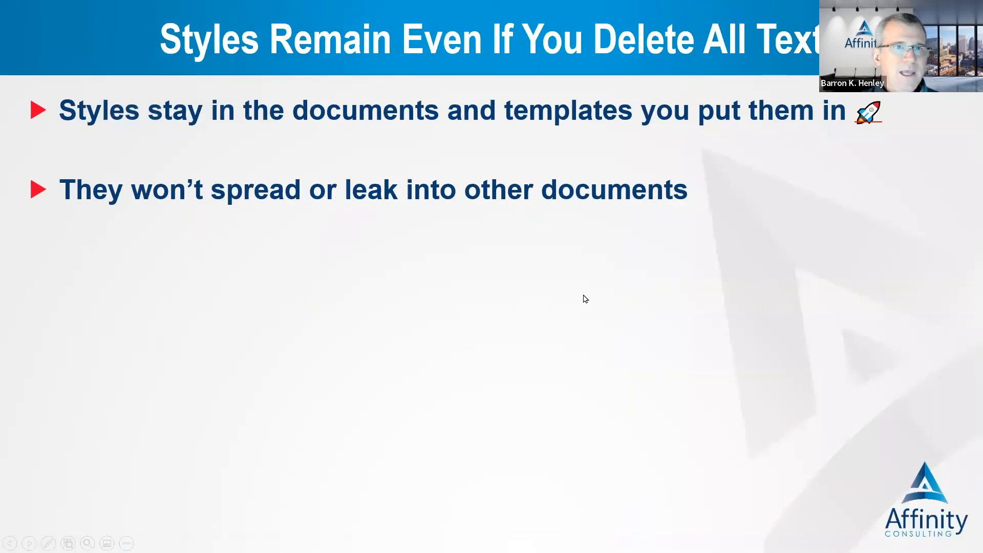
pyautogui.click(869, 114)
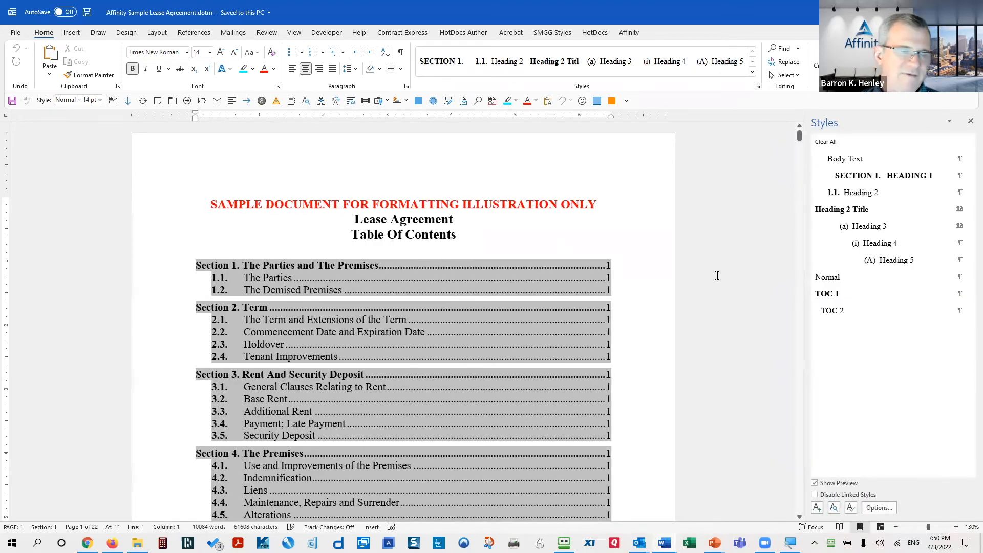
pyautogui.scroll(-20, 719, 269)
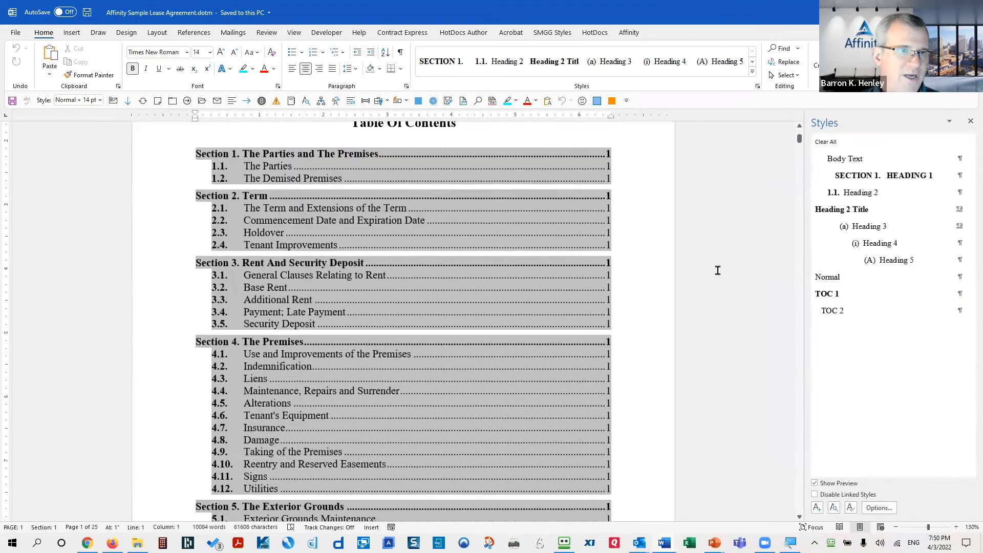
pyautogui.scroll(-6, 716, 270)
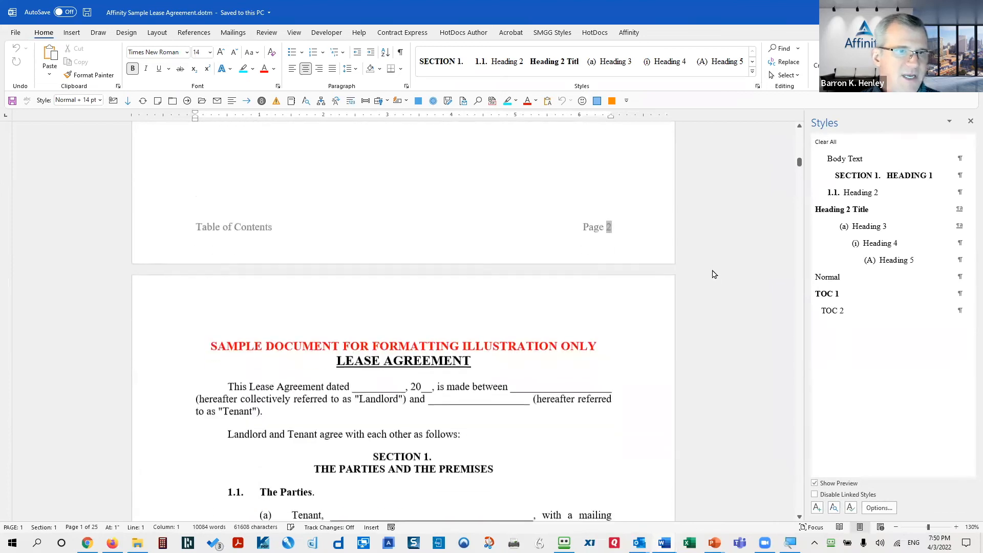
# Delete all the text in the sample lease agreement to check that its styles remain
pyautogui.click(504, 261)
pyautogui.hotkey('ctrl', 'a')
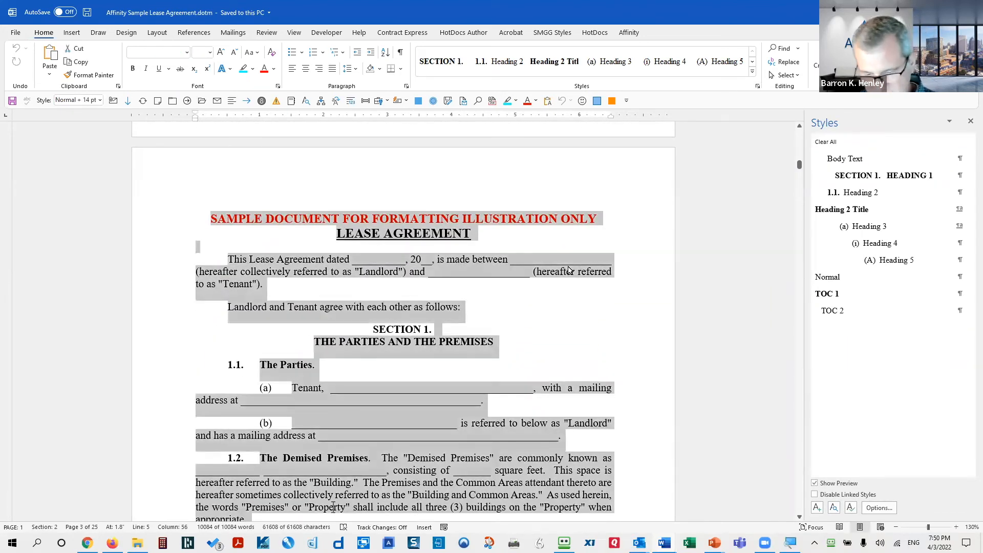
pyautogui.press('Delete')
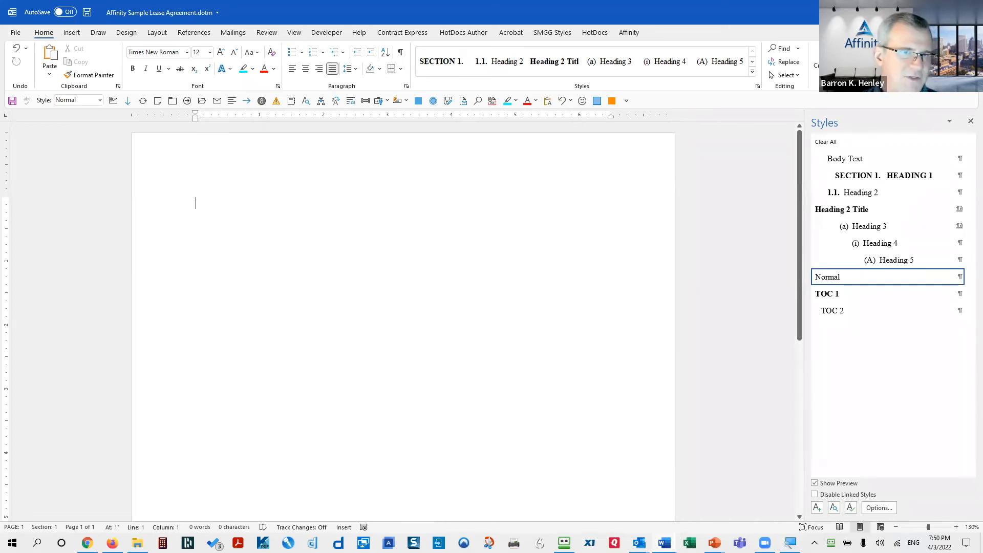
# Close the sample lease agreement without saving the changes and advance the slide show to "In Addition:"
pyautogui.hotkey('alt', 'f')
pyautogui.press('c')
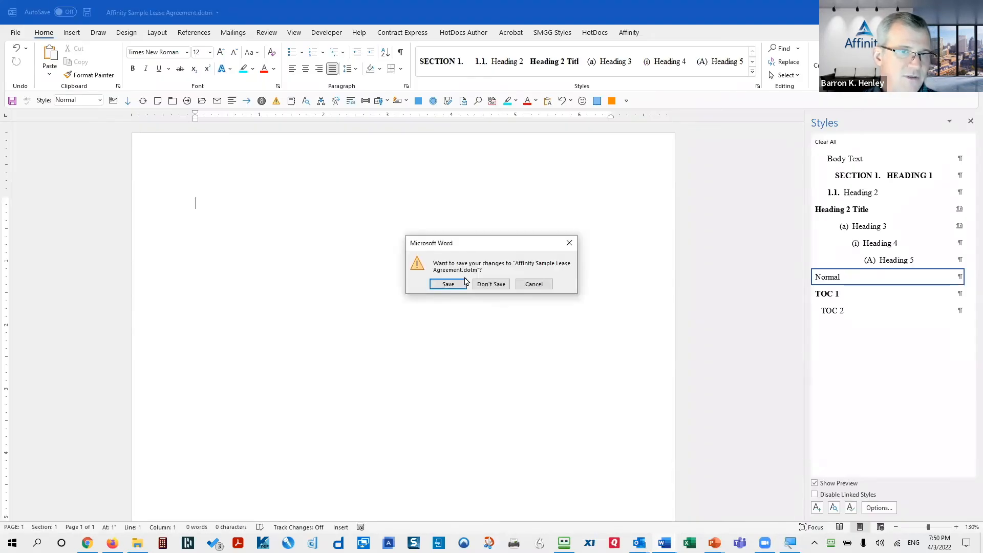
pyautogui.click(487, 286)
pyautogui.click(533, 292)
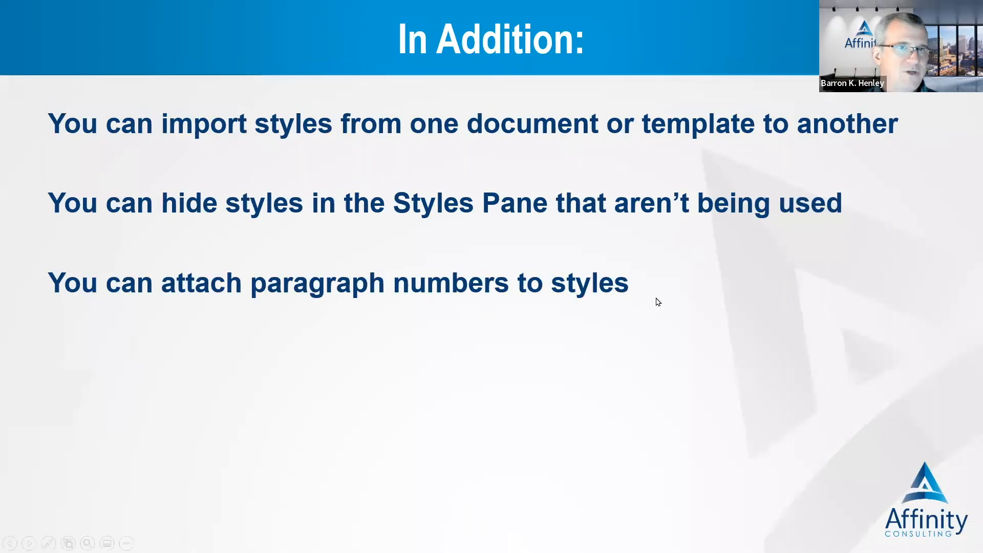